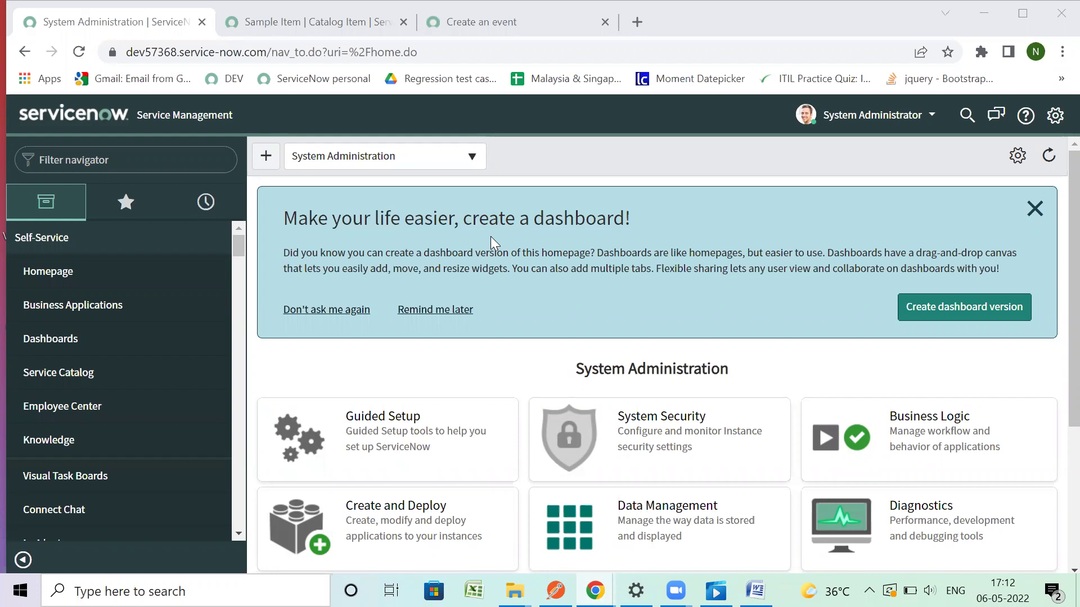
# Filter the navigator by 'event' to reveal System Policy > Events > Registry
pyautogui.click(196, 155)
pyautogui.write('event')
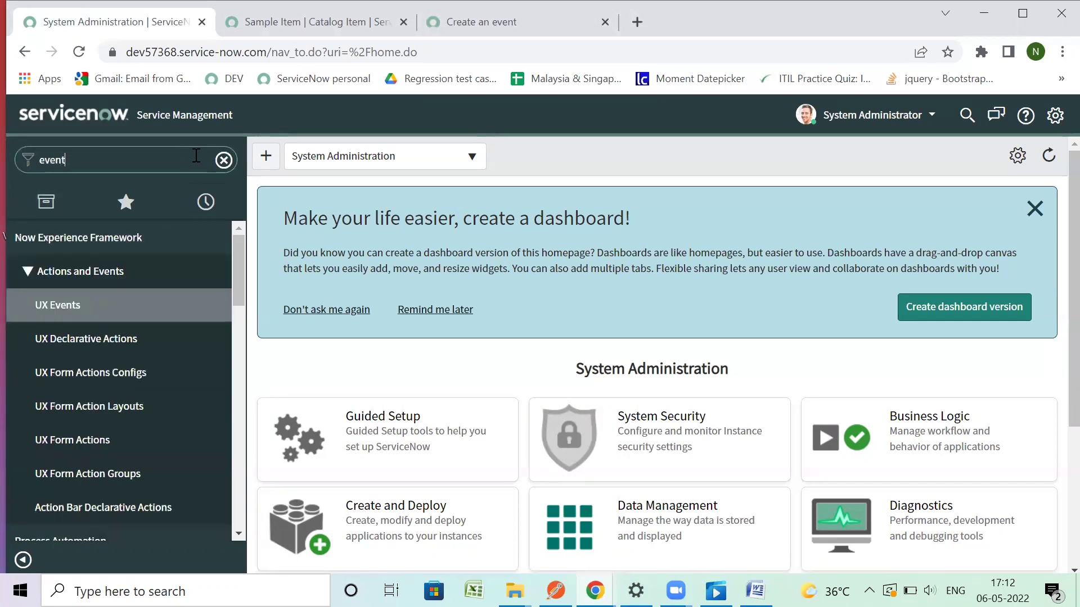
pyautogui.scroll(-15, 181, 368)
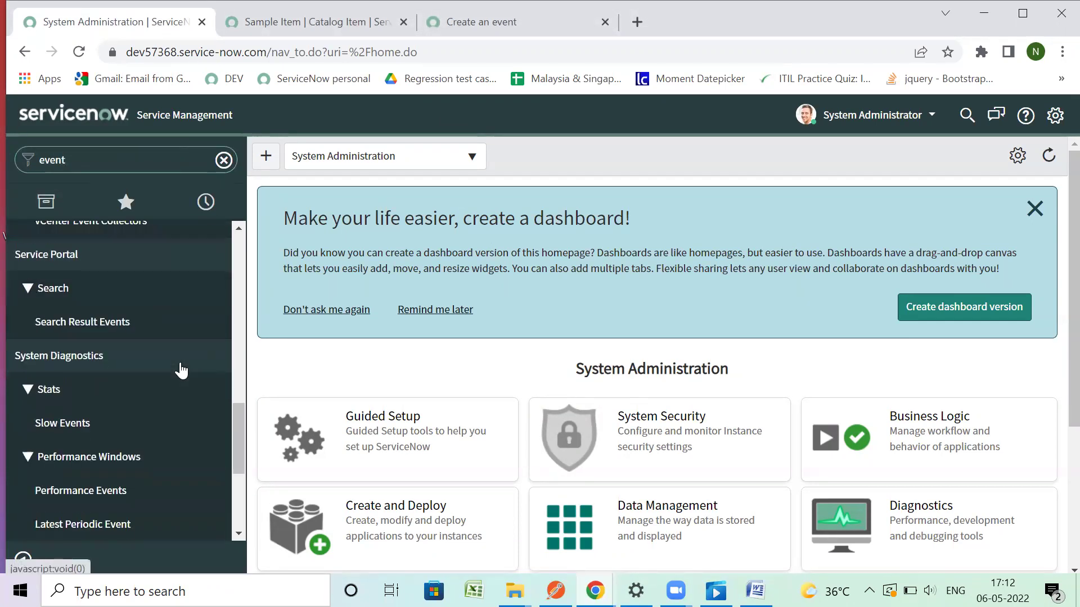
pyautogui.scroll(-4, 181, 368)
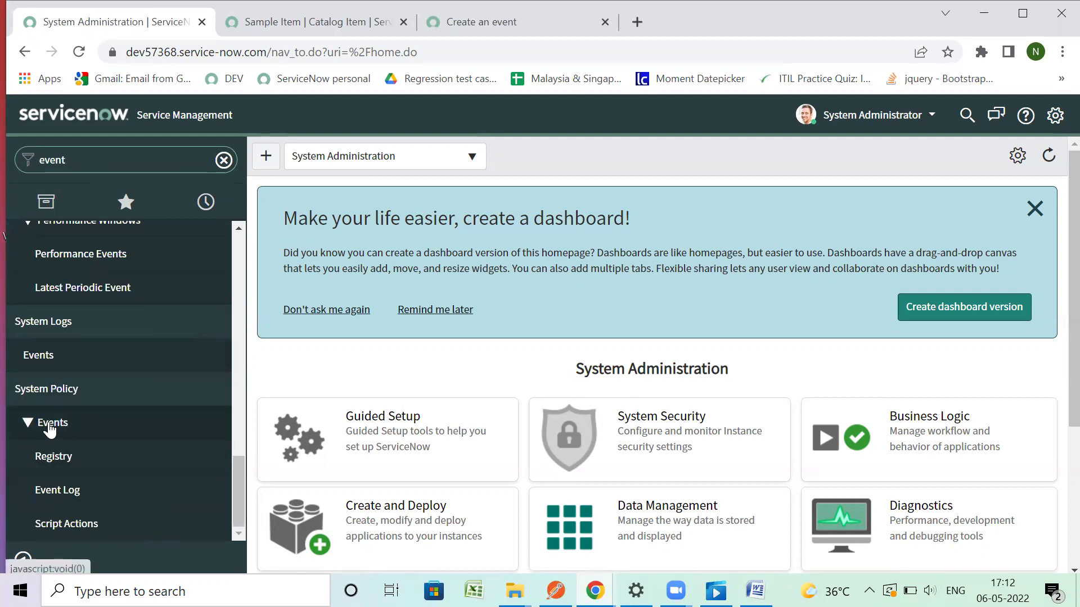
# In the Event Registry, submit a new event test-event described as 'for testing through ritm workflow'
pyautogui.click(66, 465)
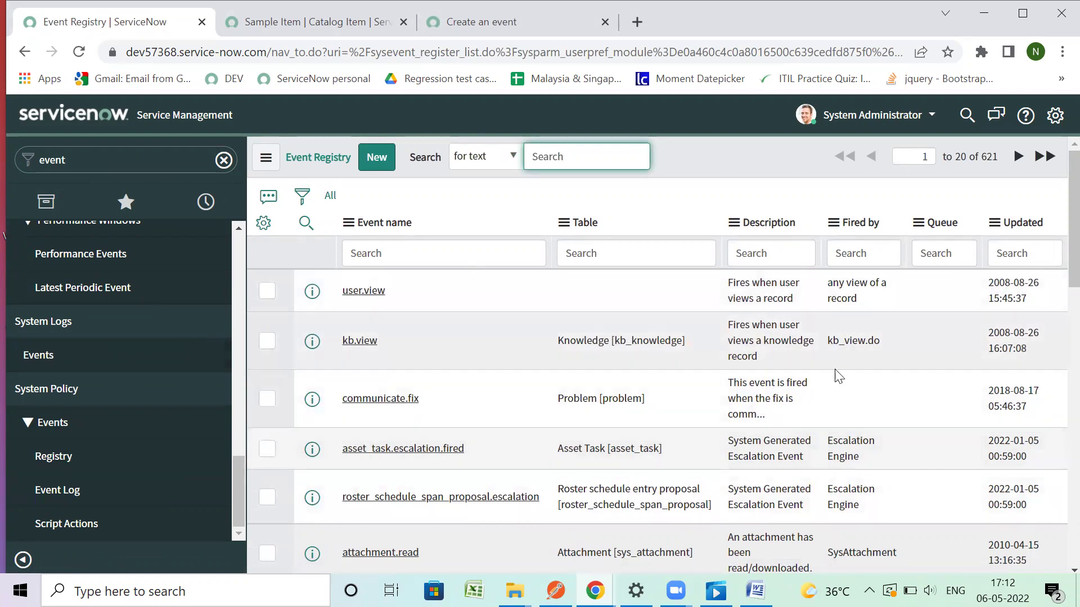
pyautogui.scroll(-5, 520, 411)
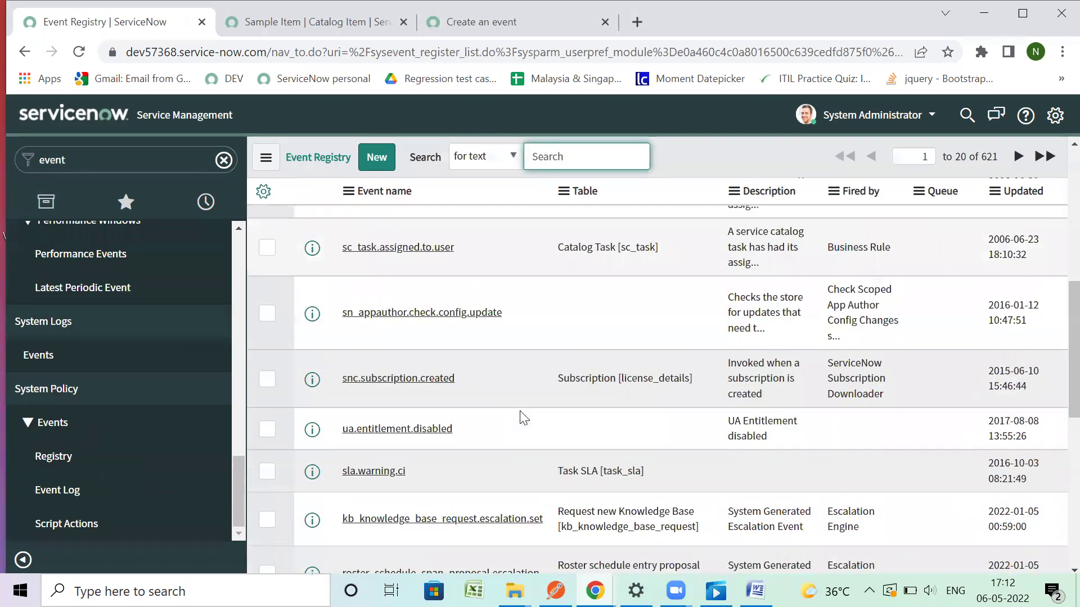
pyautogui.scroll(5, 519, 410)
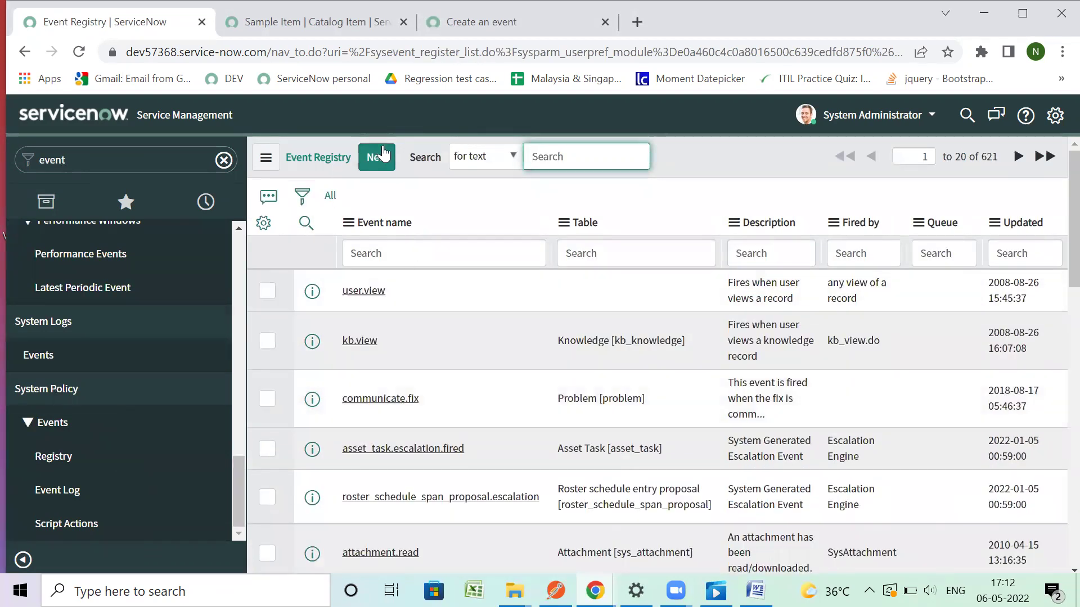
pyautogui.click(384, 153)
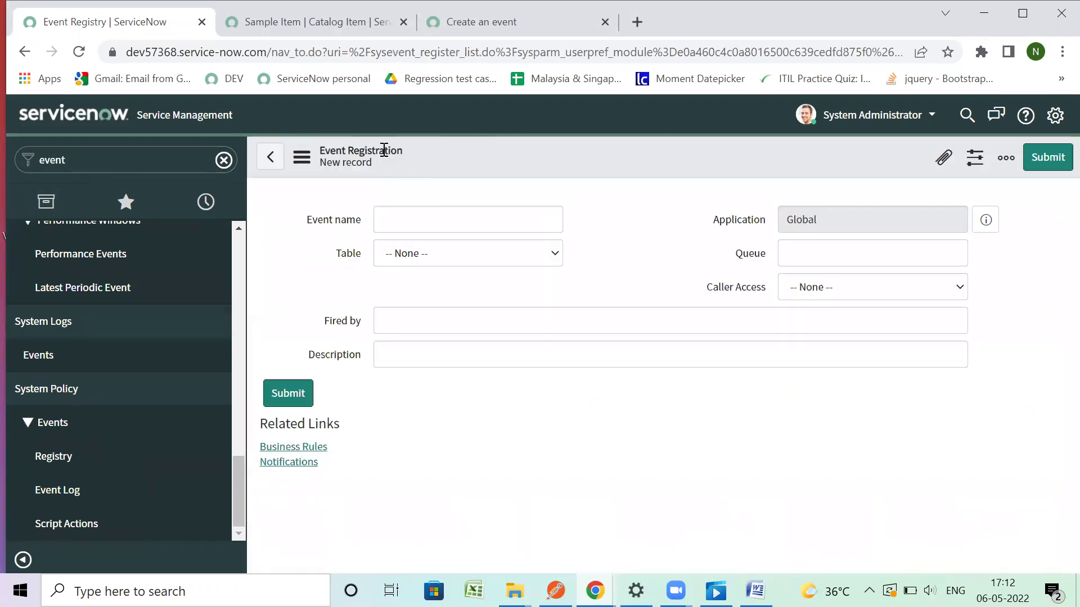
pyautogui.write('test-event')
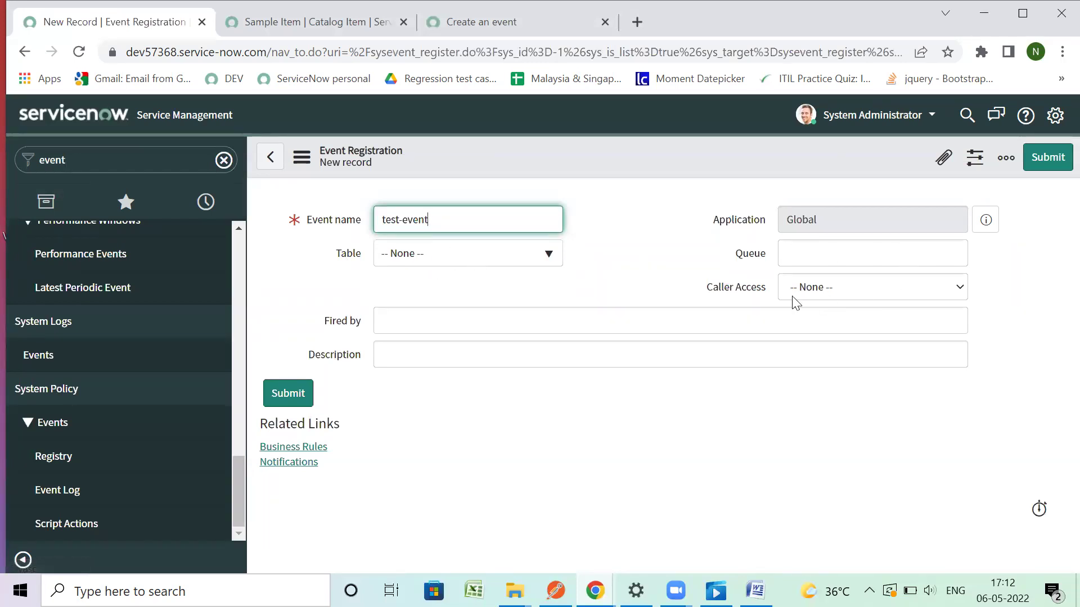
pyautogui.click(402, 360)
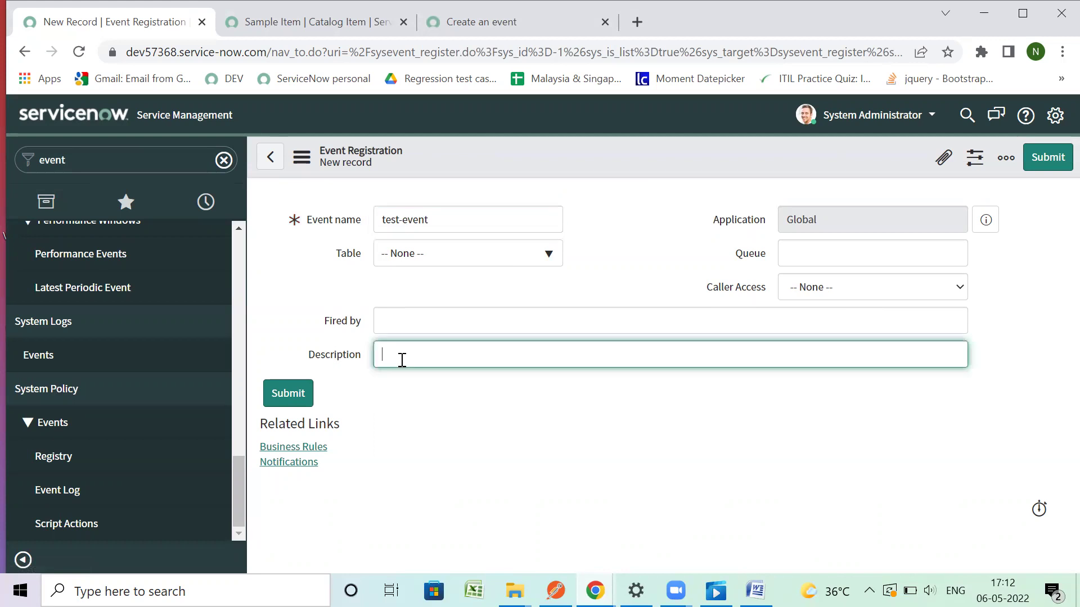
pyautogui.write('tes')
pyautogui.write('for testing thr')
pyautogui.write('ough ')
pyautogui.write('ritm work')
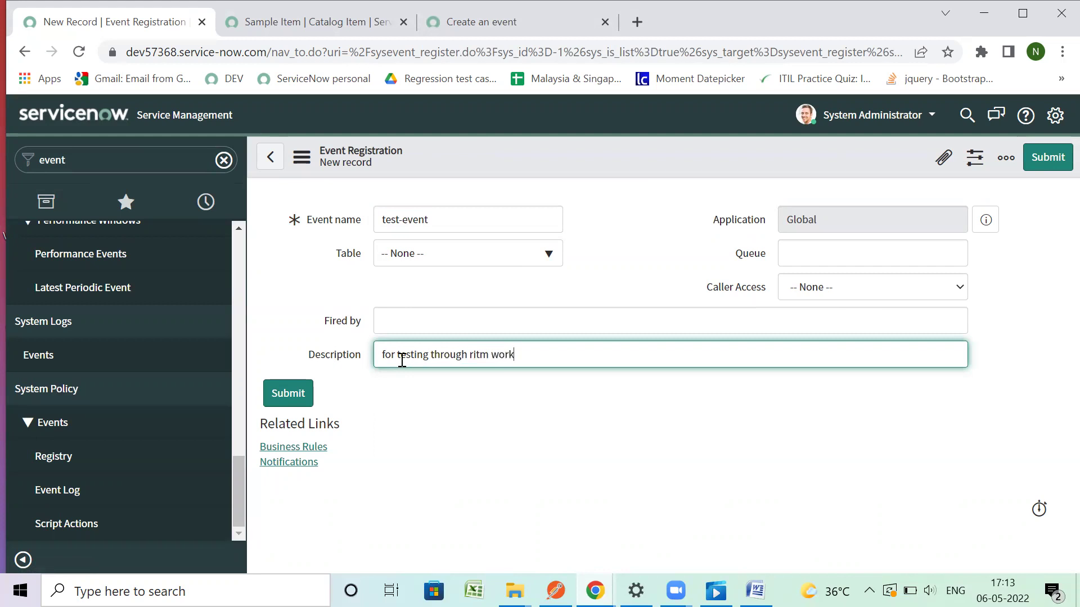
pyautogui.write('flow')
pyautogui.click(283, 398)
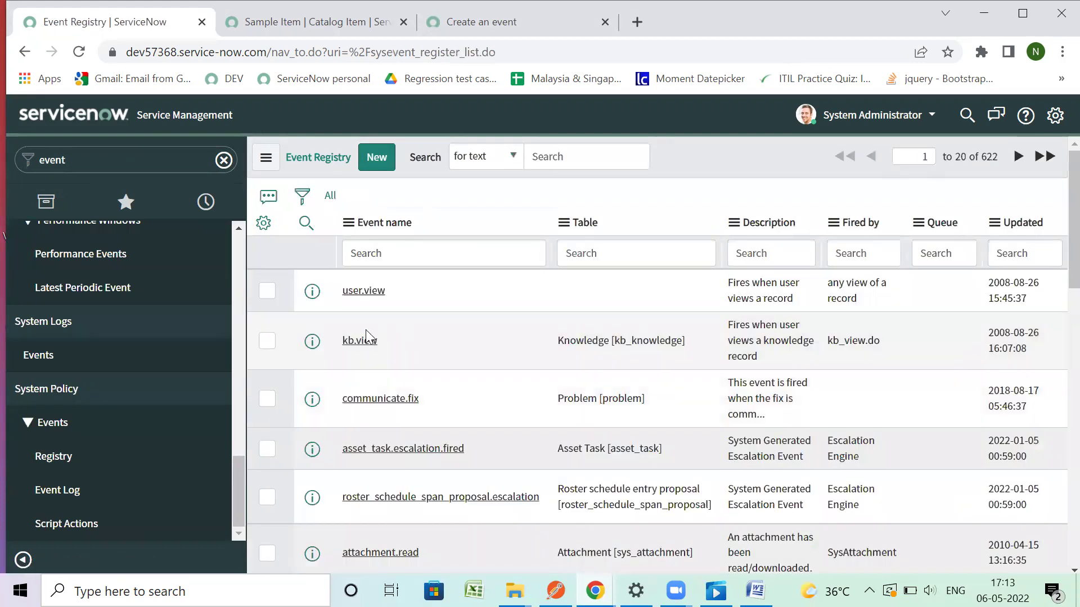
# Sort the registry by Updated and rename test-event to test.event inline in the list
pyautogui.click(1022, 222)
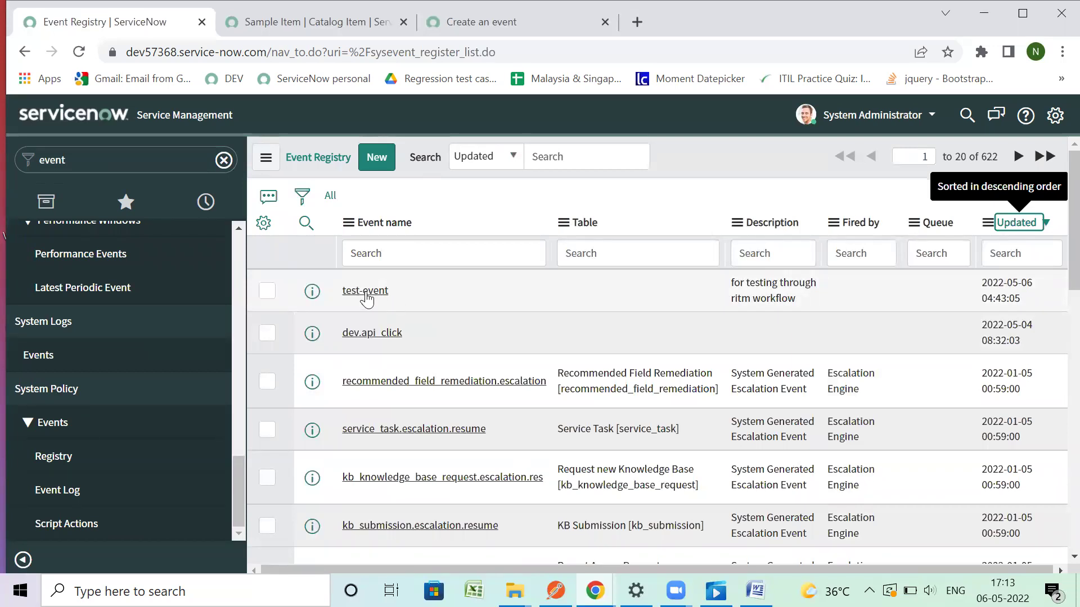
pyautogui.doubleClick(397, 290)
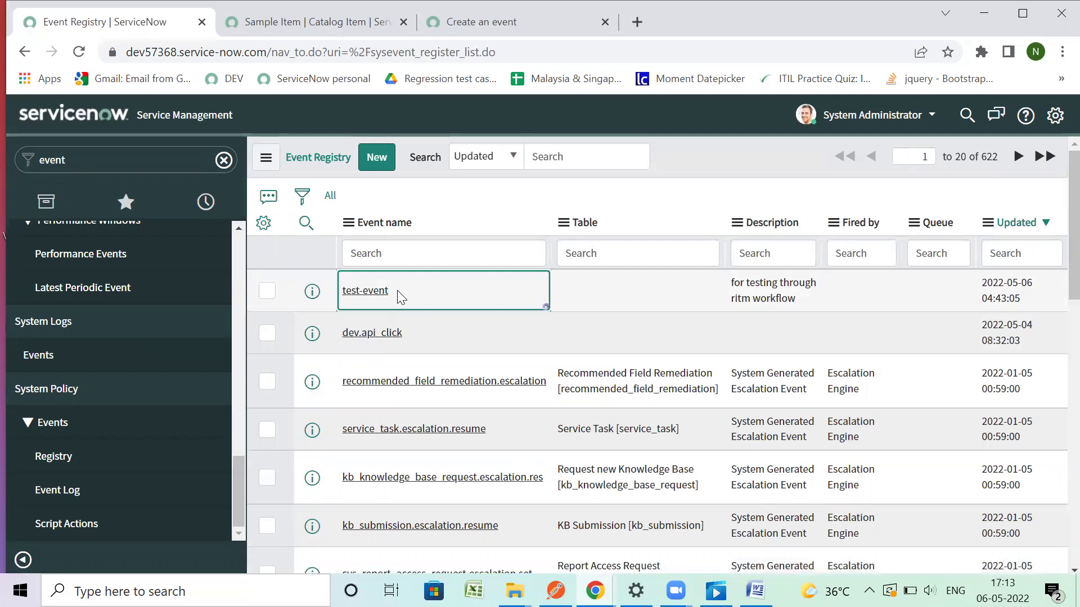
pyautogui.doubleClick(397, 290)
pyautogui.click(379, 292)
pyautogui.press('BackSpace')
pyautogui.write('.')
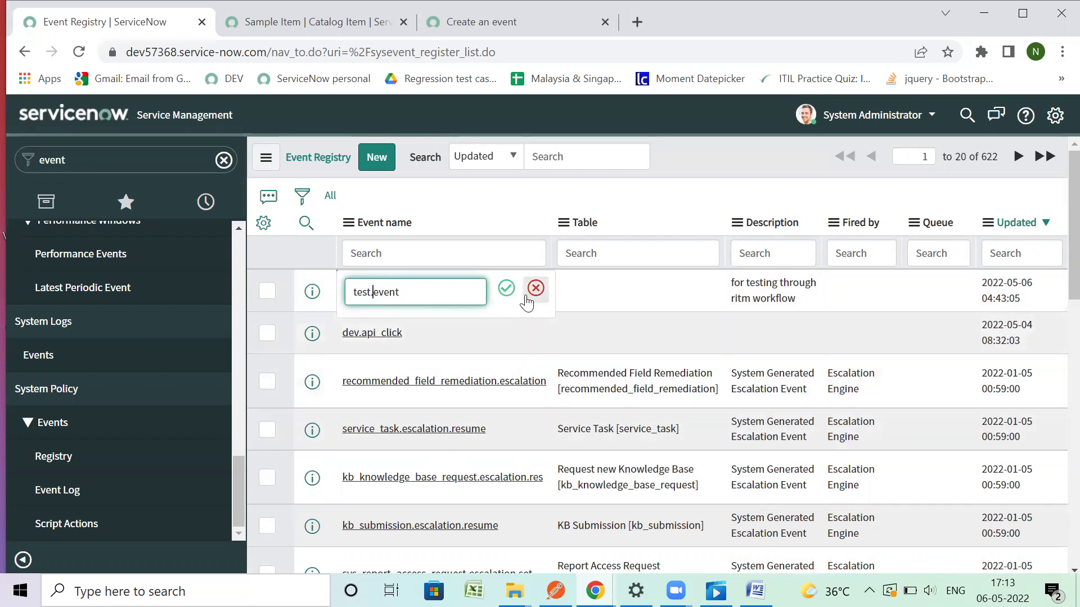
pyautogui.click(507, 289)
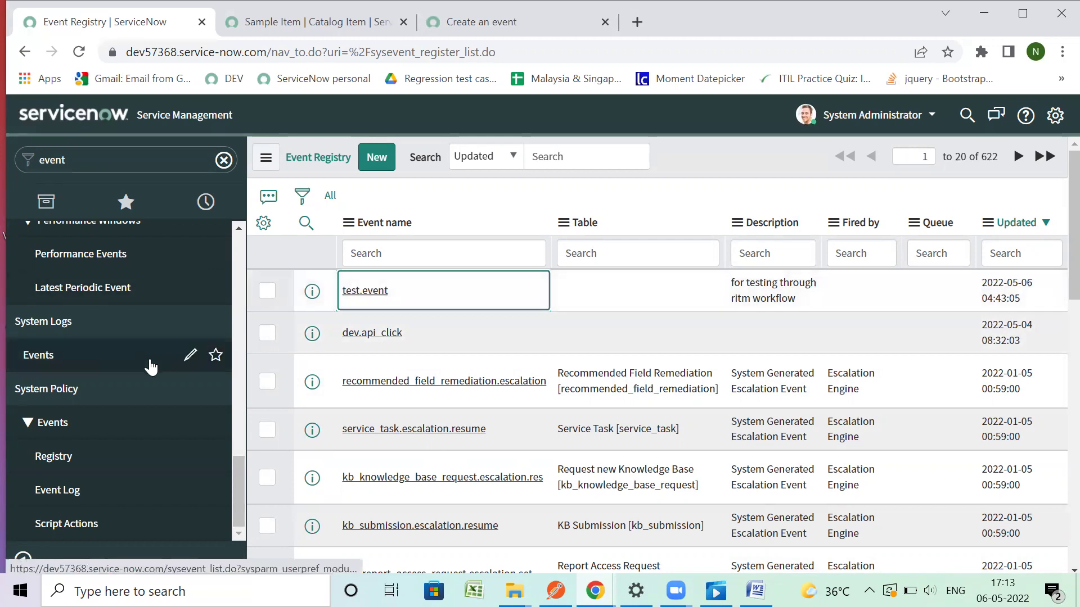
pyautogui.scroll(10, 151, 365)
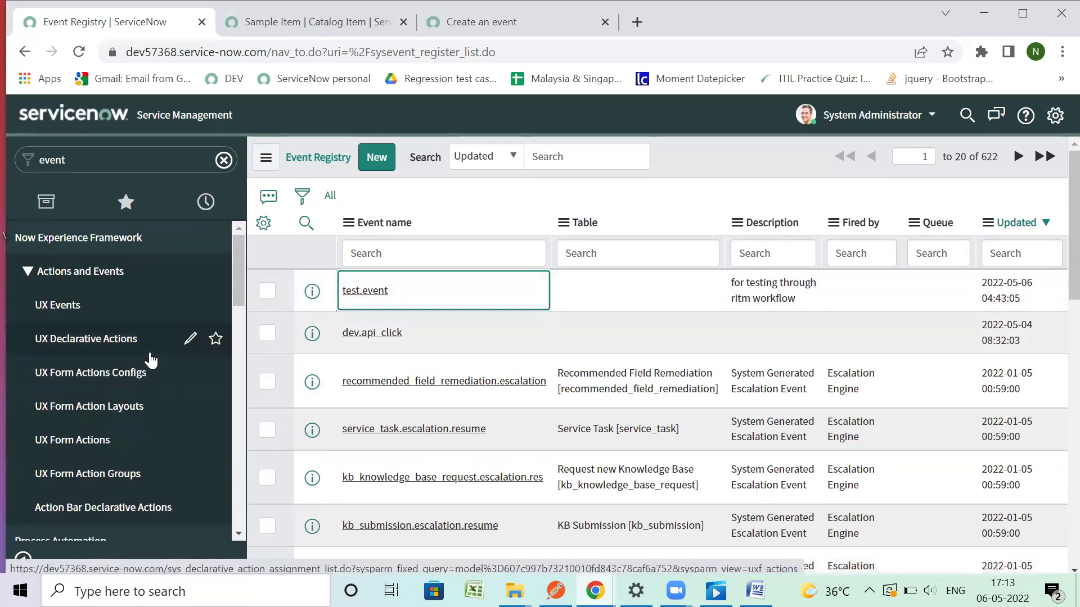
# Search the navigator for 'notification', fixing the misspelling, and close the settings opened by mistake
pyautogui.click(141, 161)
pyautogui.press('BackSpace')
pyautogui.write('noti')
pyautogui.write('fucation')
pyautogui.press('BackSpace')
pyautogui.press('BackSpace')
pyautogui.press('BackSpace')
pyautogui.press('BackSpace')
pyautogui.press('BackSpace')
pyautogui.write('ition')
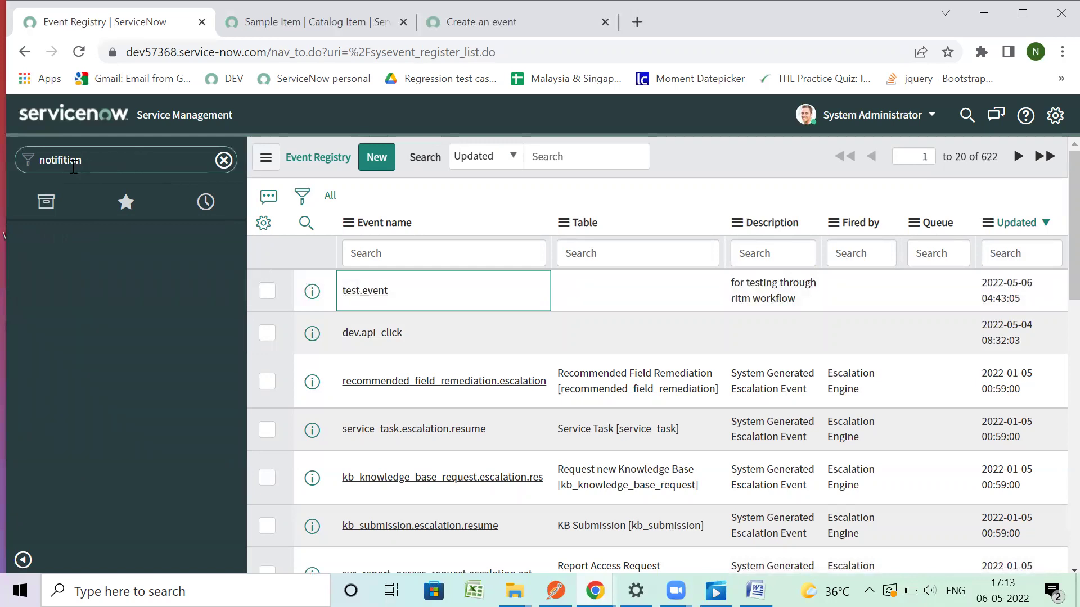
pyautogui.moveTo(67, 161); pyautogui.dragTo(96, 161)
pyautogui.write('cation')
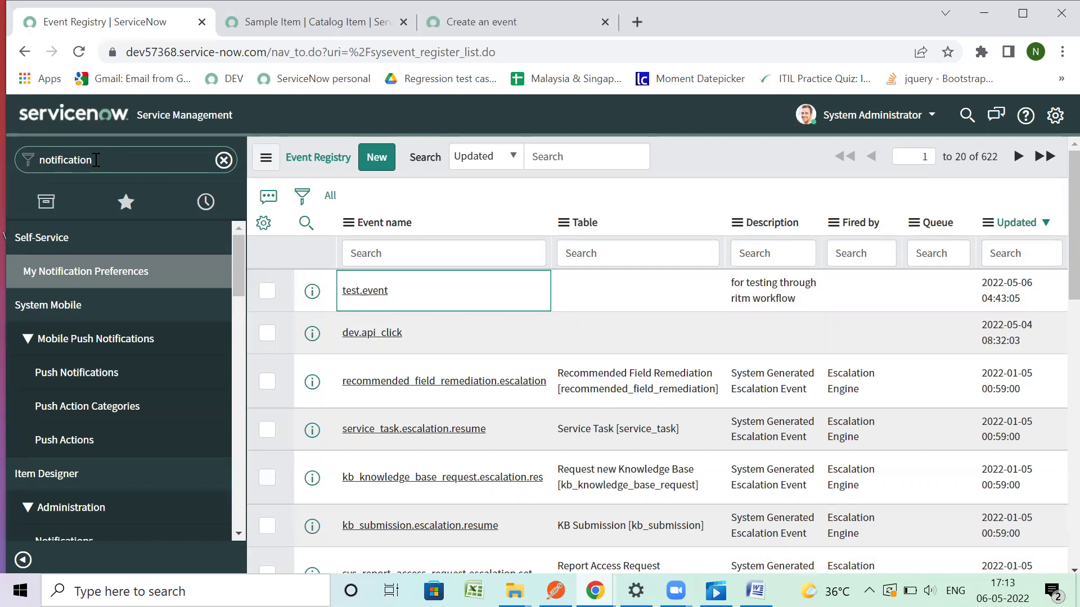
pyautogui.scroll(-12, 109, 357)
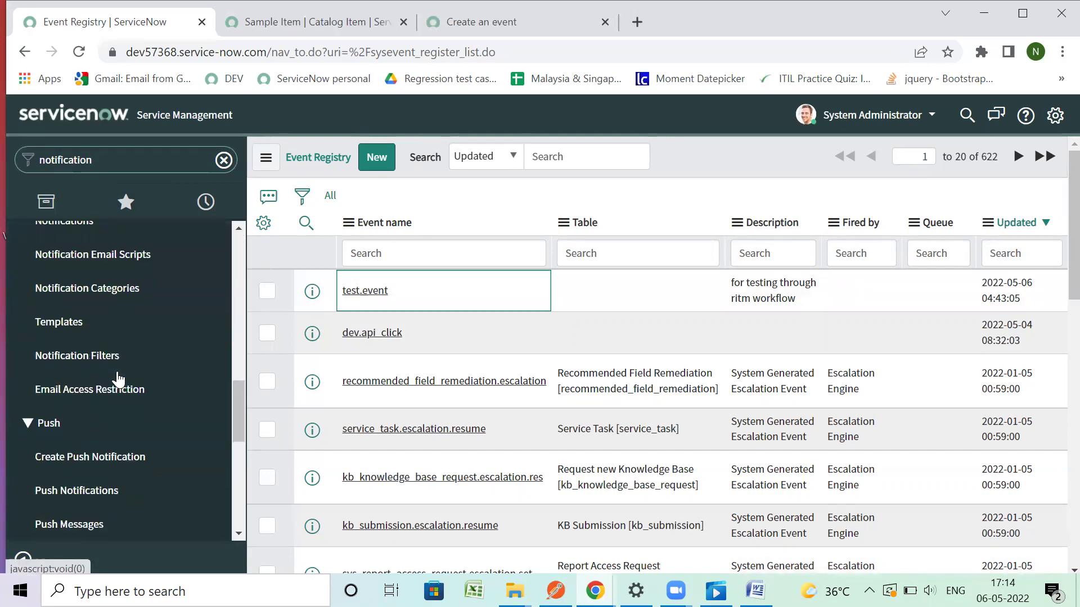
pyautogui.scroll(-2, 148, 392)
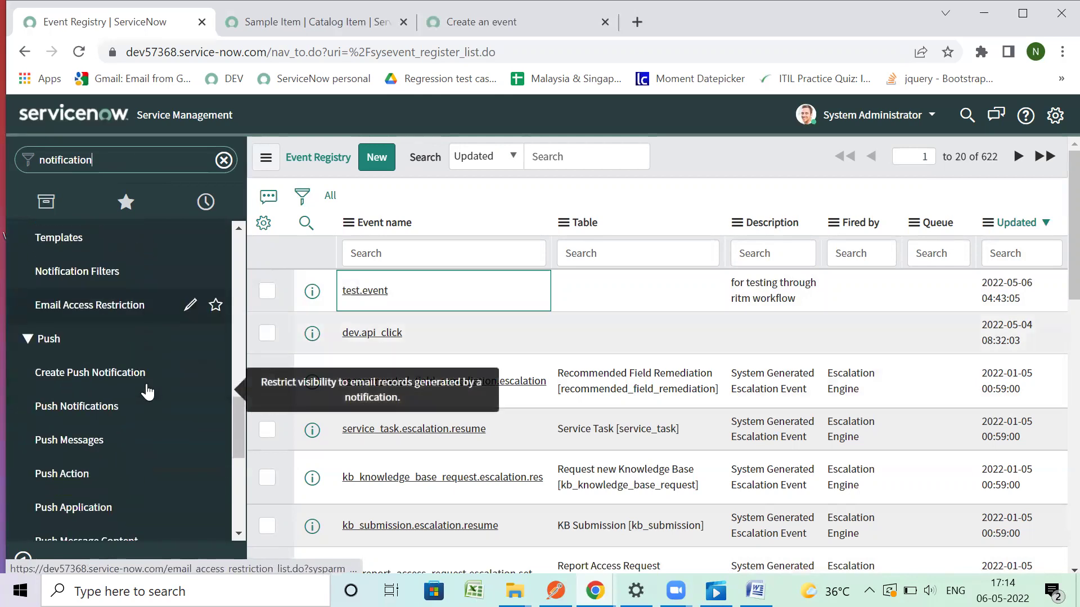
pyautogui.scroll(-2, 148, 383)
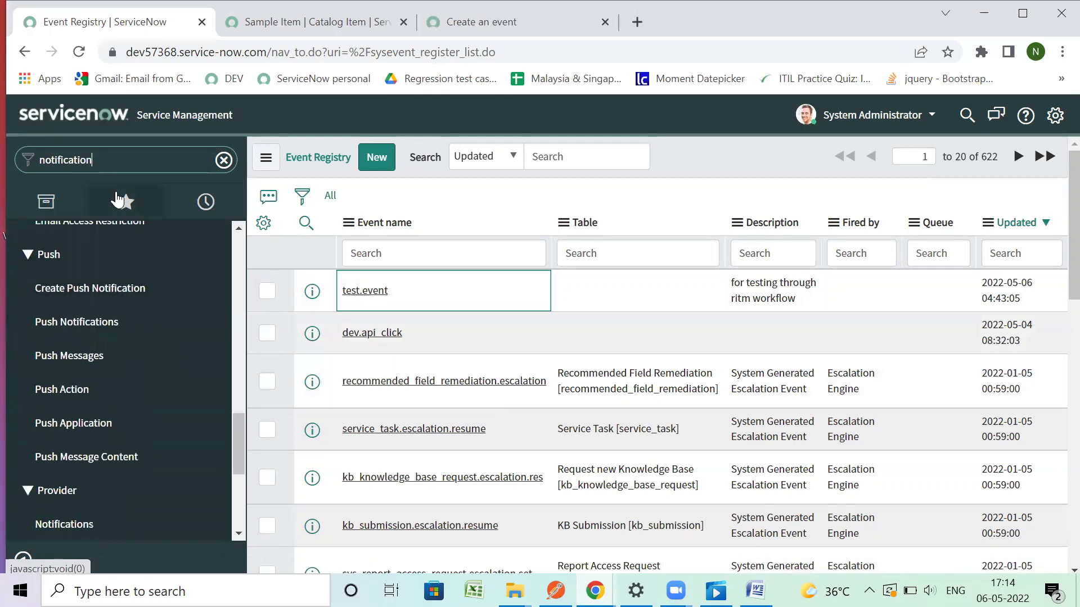
pyautogui.scroll(-6, 117, 371)
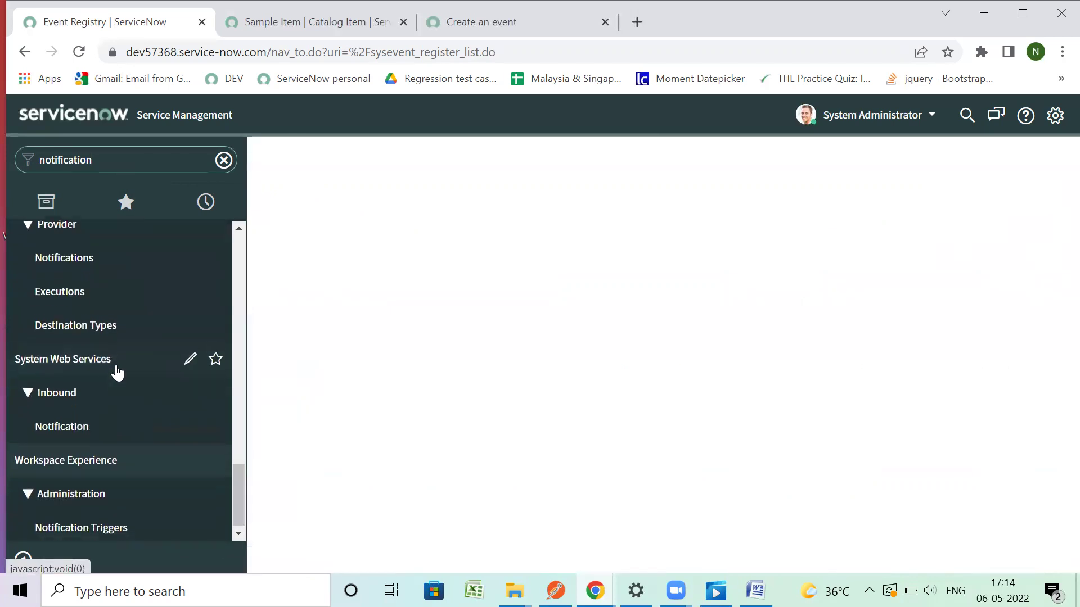
pyautogui.scroll(10, 119, 378)
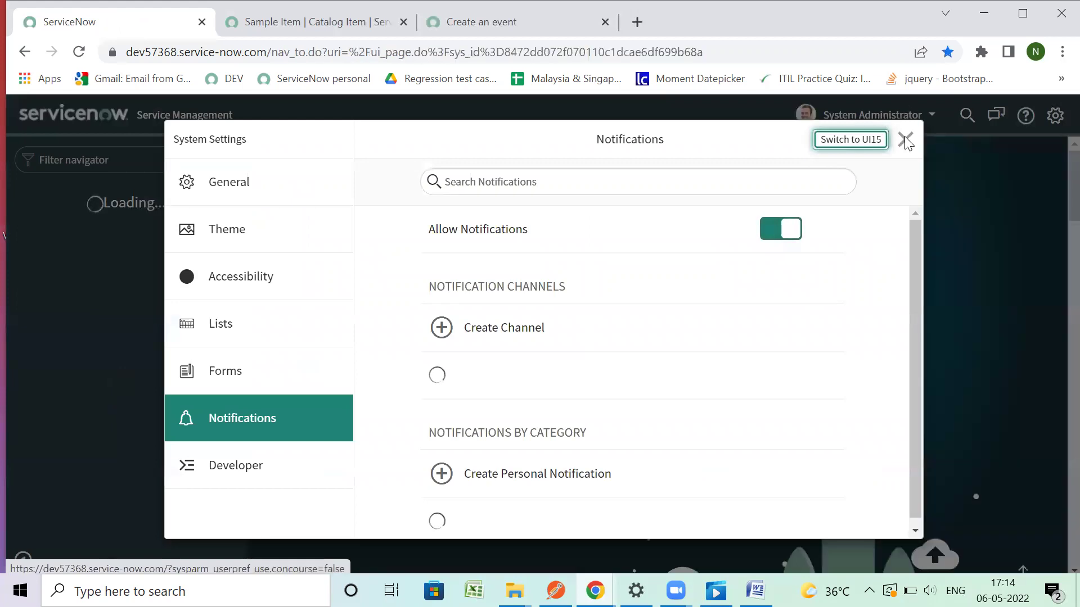
pyautogui.click(905, 139)
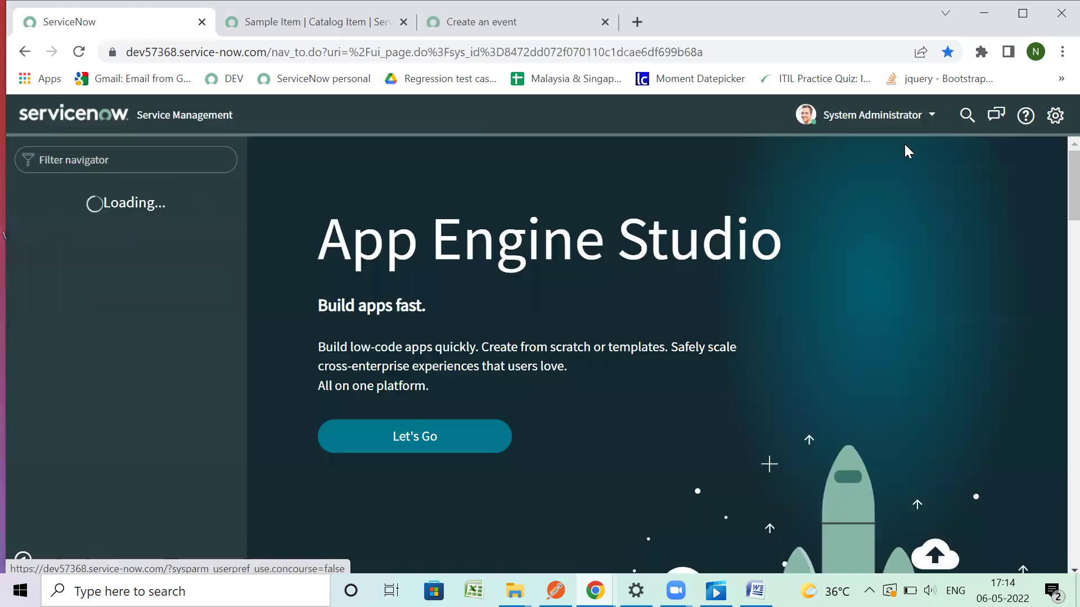
# Filter the navigator by 'notifications' and open System Notification > Email > Notifications
pyautogui.click(194, 165)
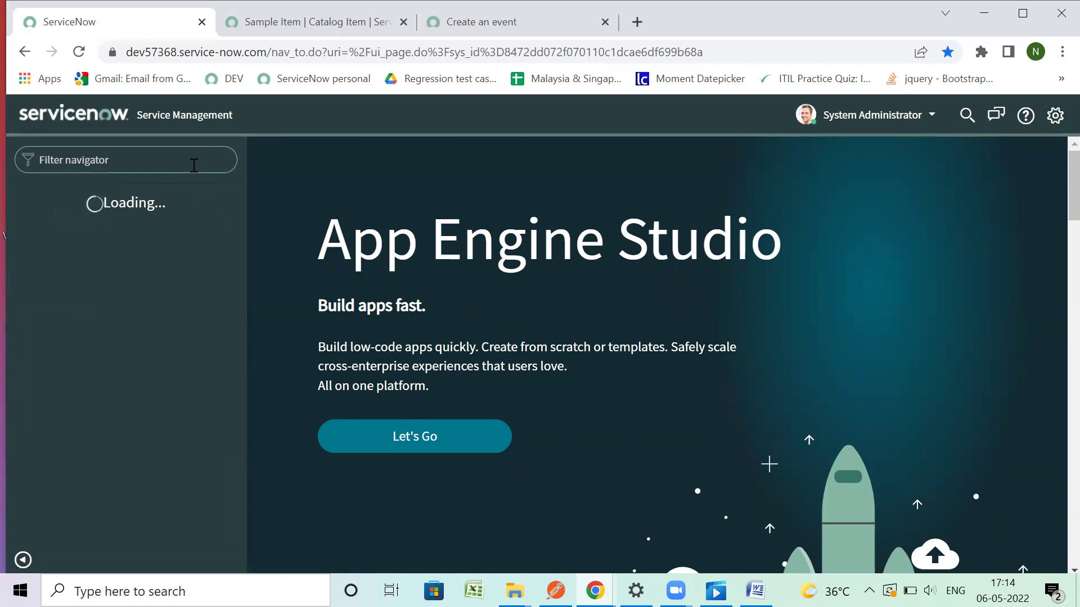
pyautogui.write('notifications')
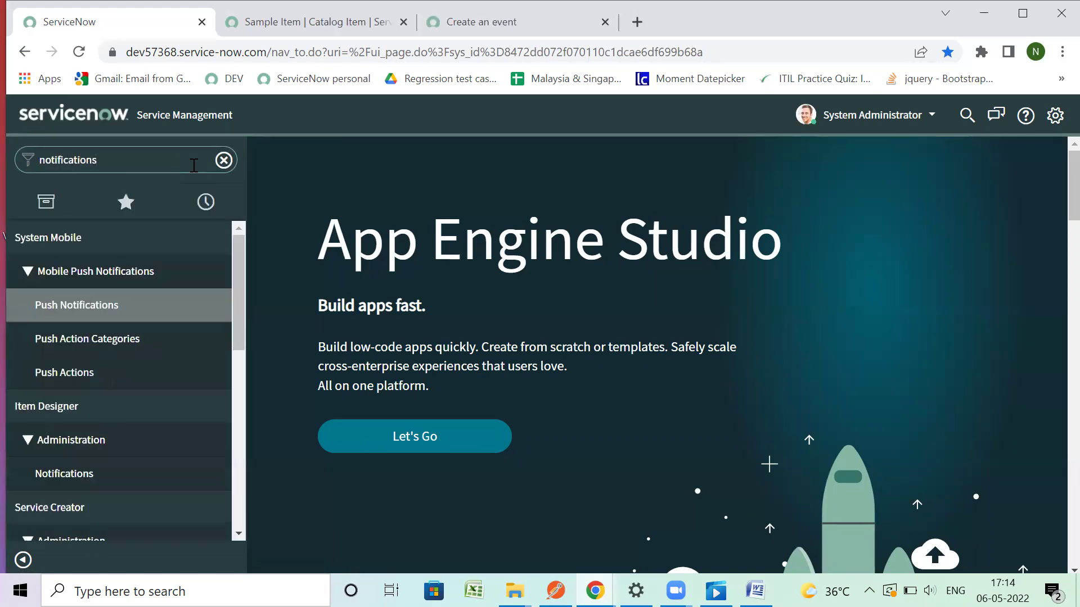
pyautogui.scroll(-5, 99, 448)
pyautogui.scroll(-4, 102, 454)
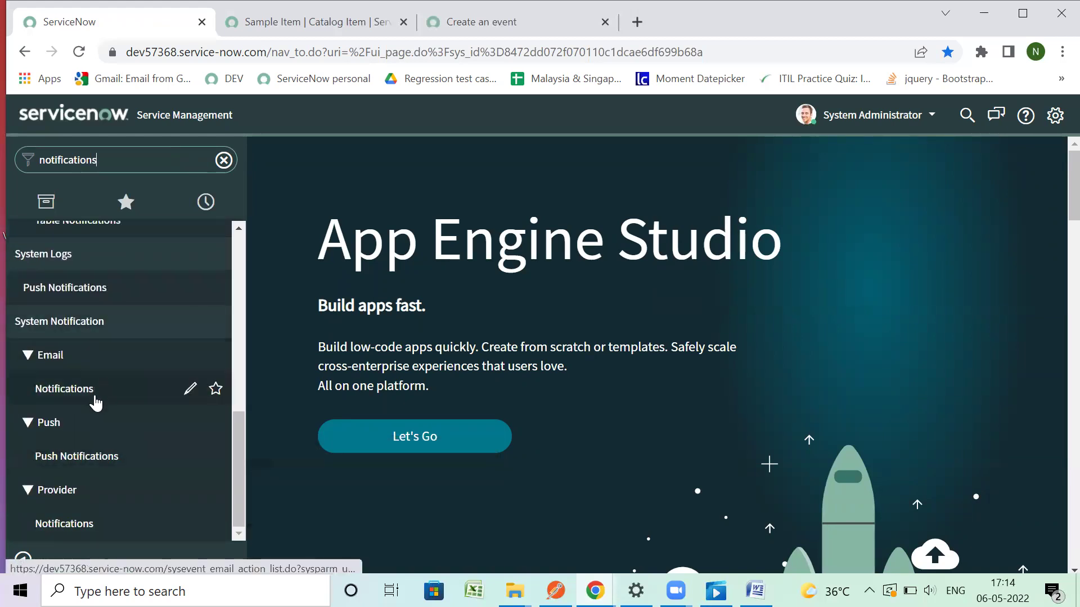
pyautogui.click(96, 401)
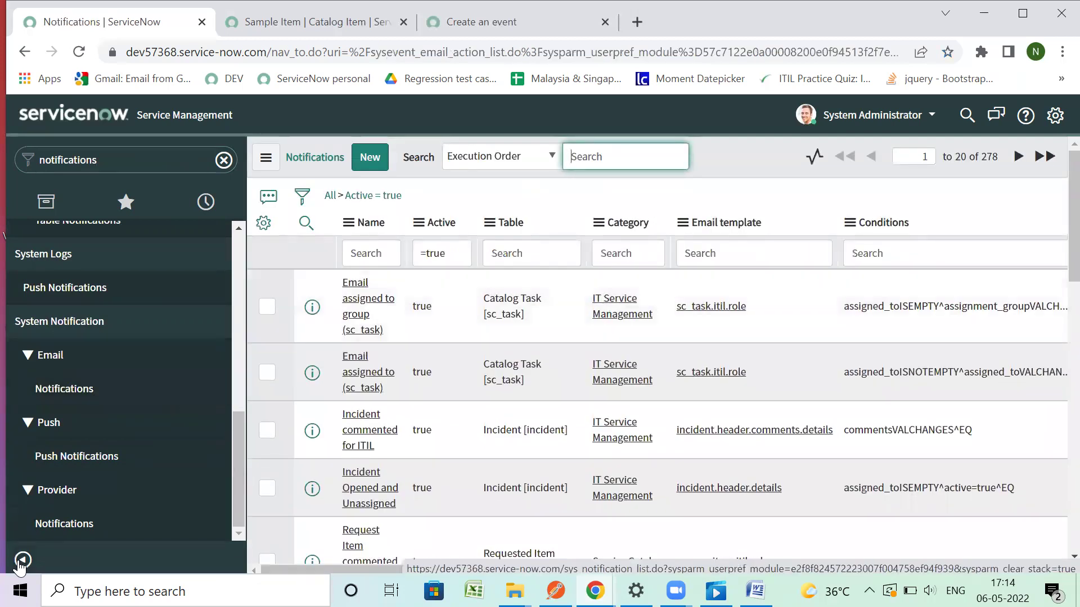
# Hide the navigator and start a new notification named test-event
pyautogui.click(21, 560)
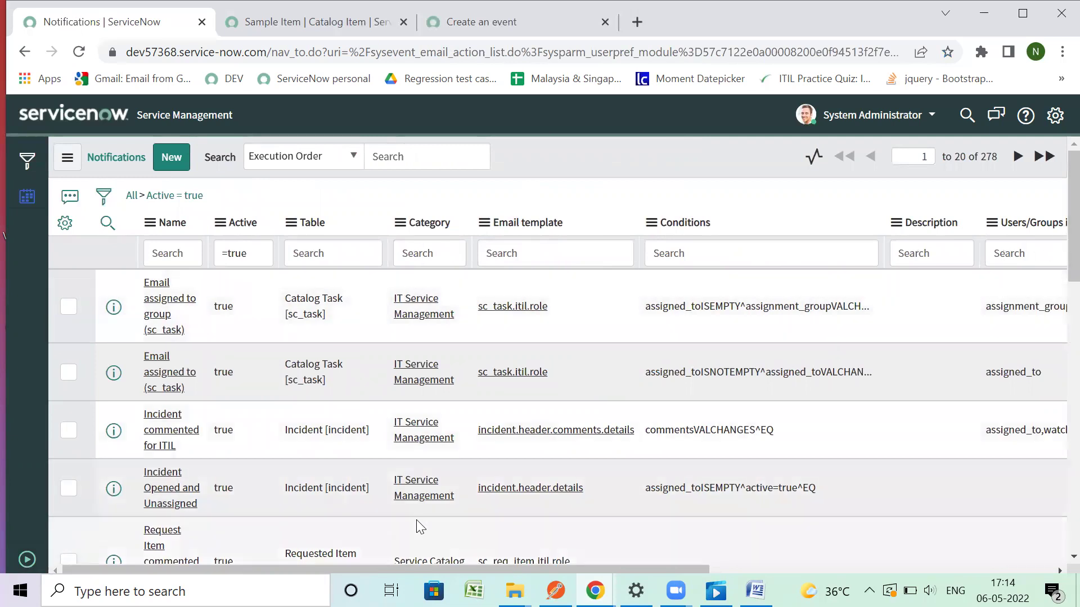
pyautogui.moveTo(442, 567)
pyautogui.mouseDown()
pyautogui.moveTo(1053, 543)
pyautogui.moveTo(243, 576)
pyautogui.mouseUp()
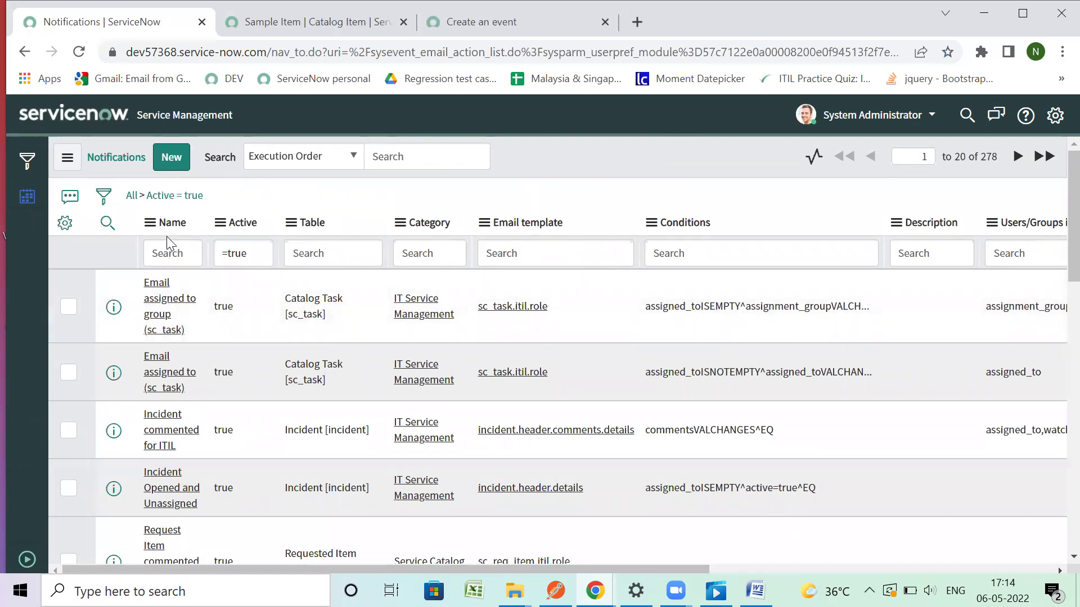
pyautogui.click(175, 170)
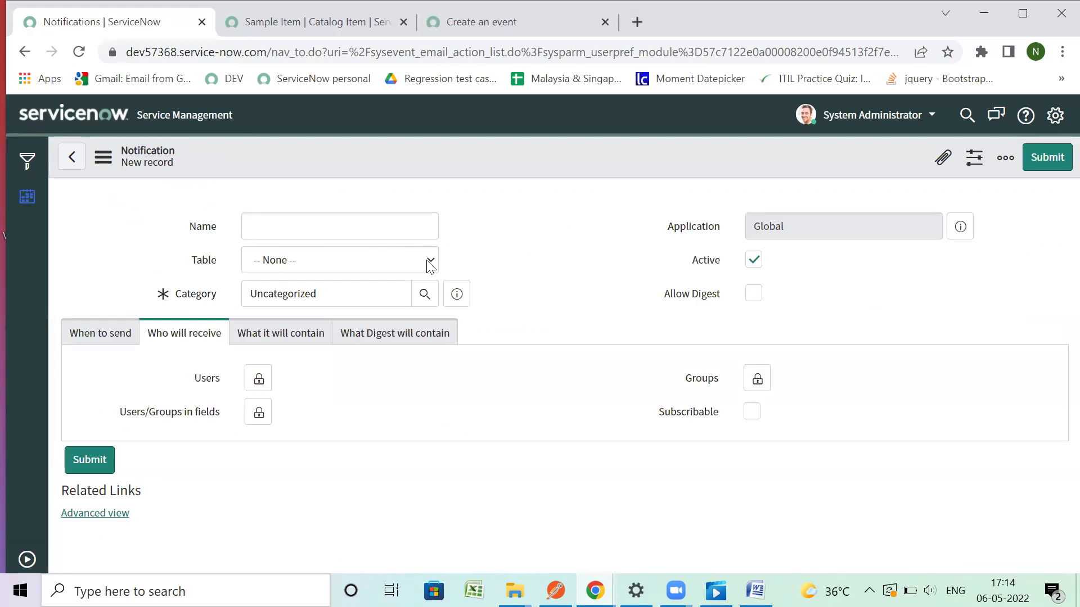
pyautogui.write('test-event')
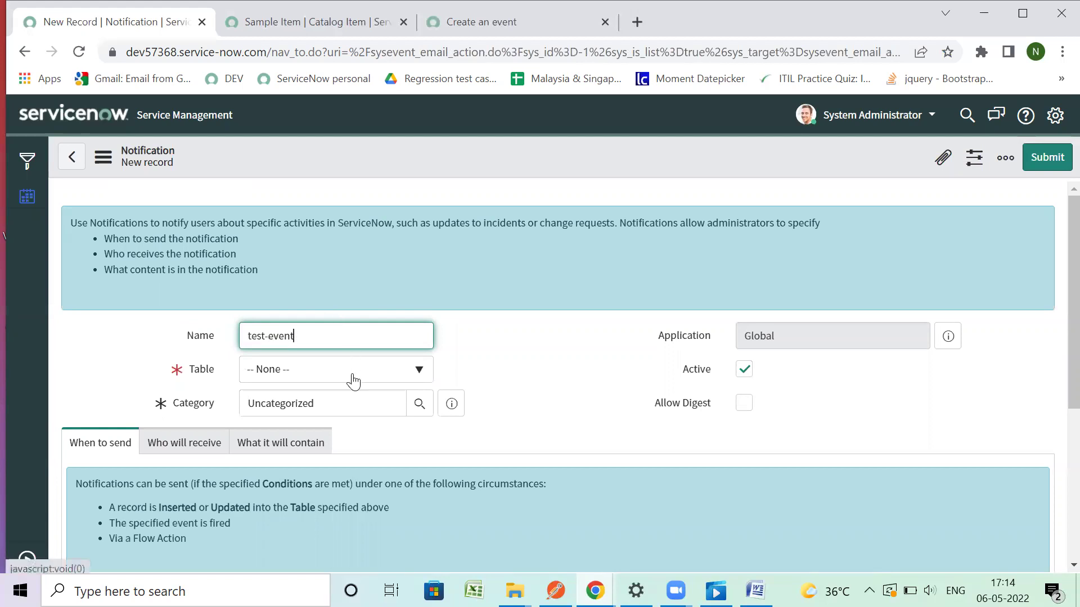
pyautogui.click(405, 378)
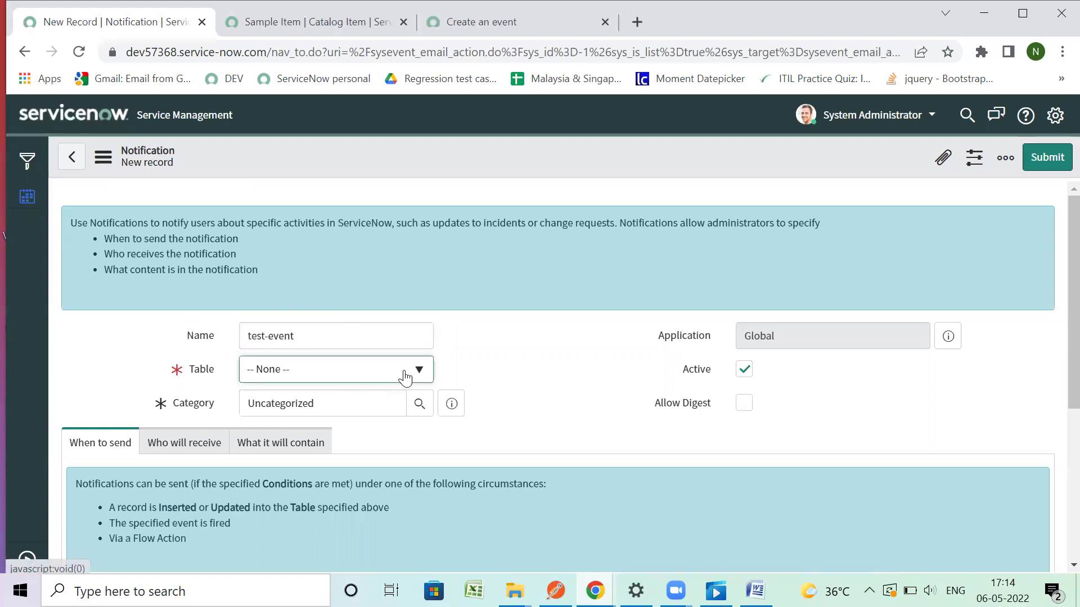
# Set the notification's table to Requested Item [sc_req_item]
pyautogui.click(376, 377)
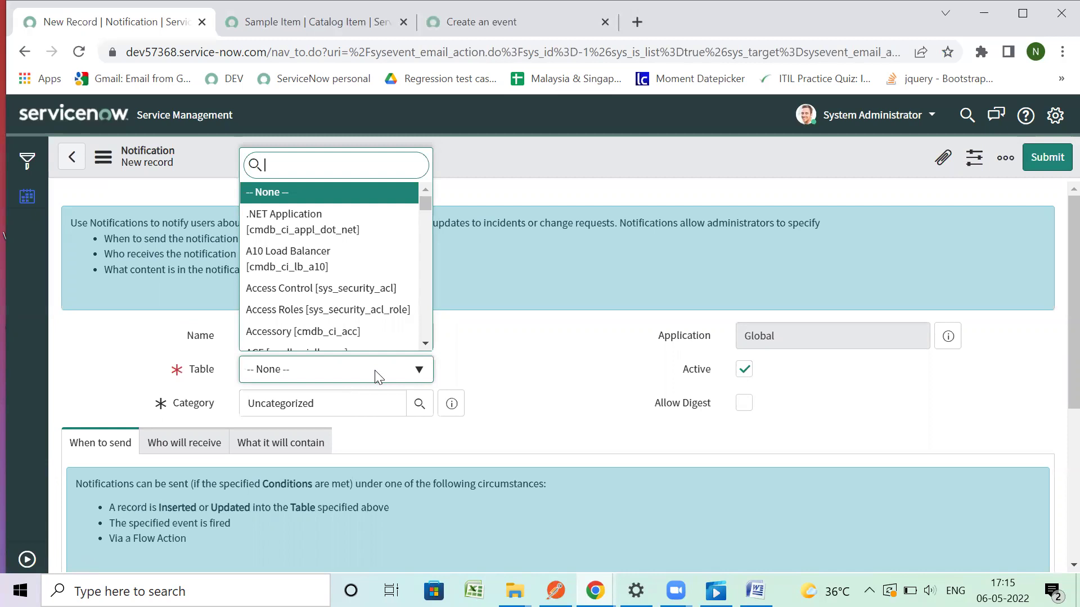
pyautogui.write('requested item')
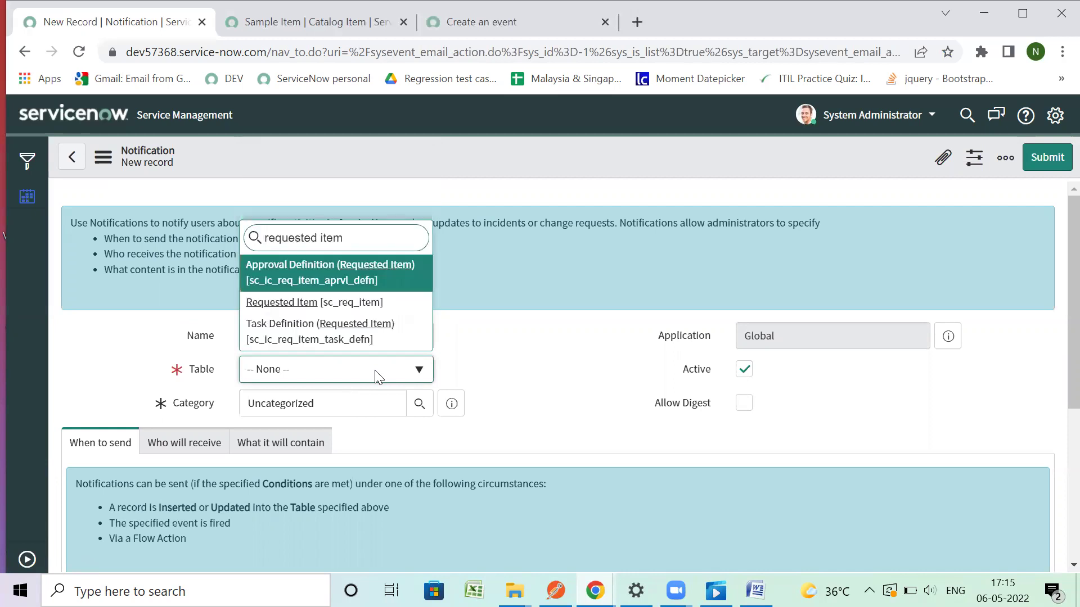
pyautogui.click(369, 304)
pyautogui.scroll(-5, 381, 400)
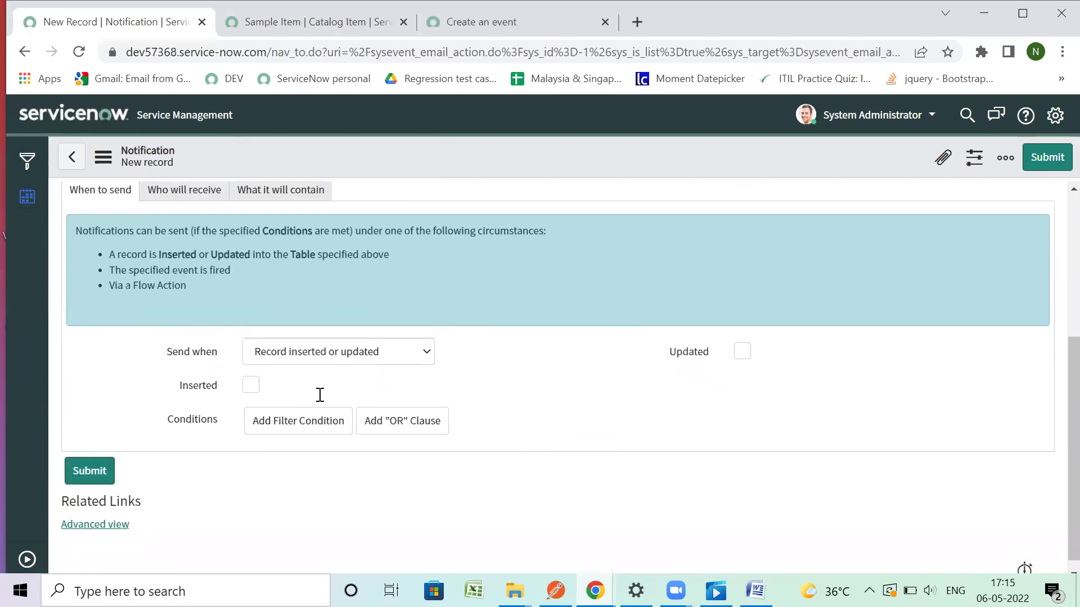
# Set Send when to 'Event is fired' with test.event as the event name
pyautogui.click(299, 353)
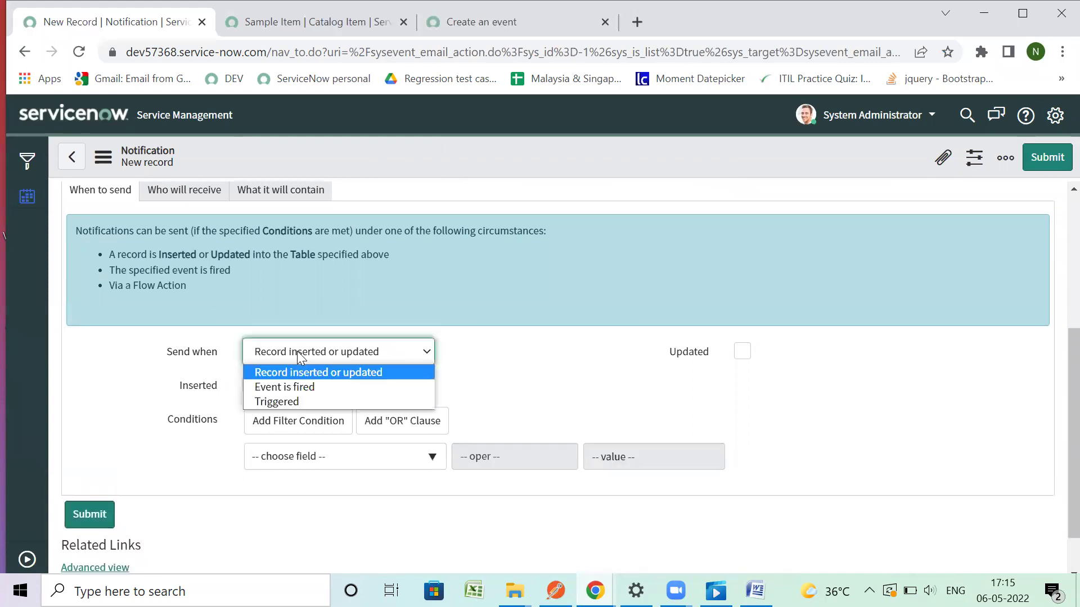
pyautogui.click(307, 388)
pyautogui.click(319, 392)
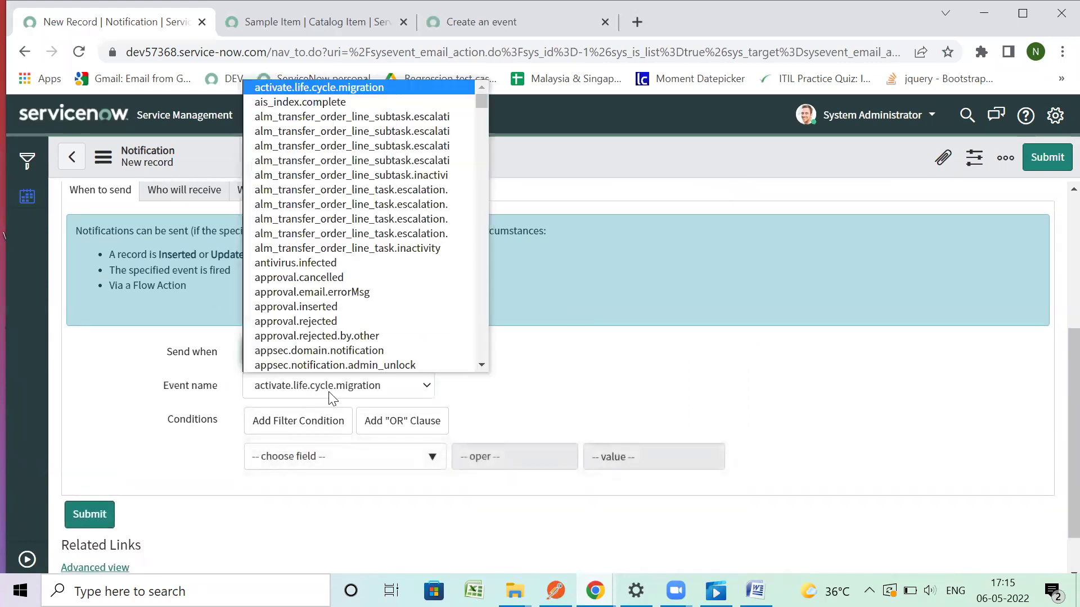
pyautogui.scroll(-10, 362, 197)
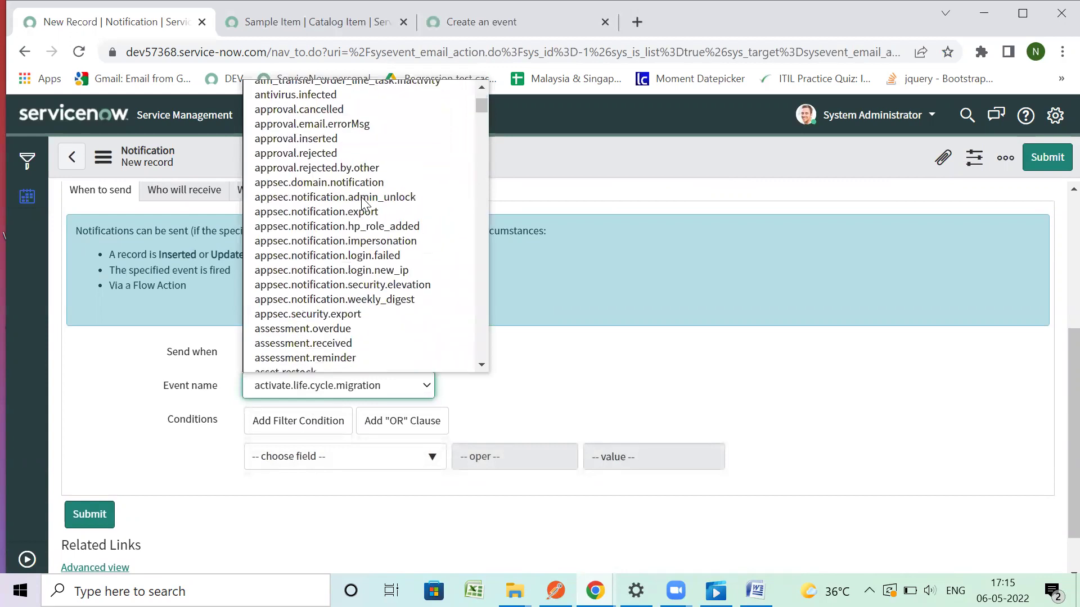
pyautogui.scroll(9, 361, 197)
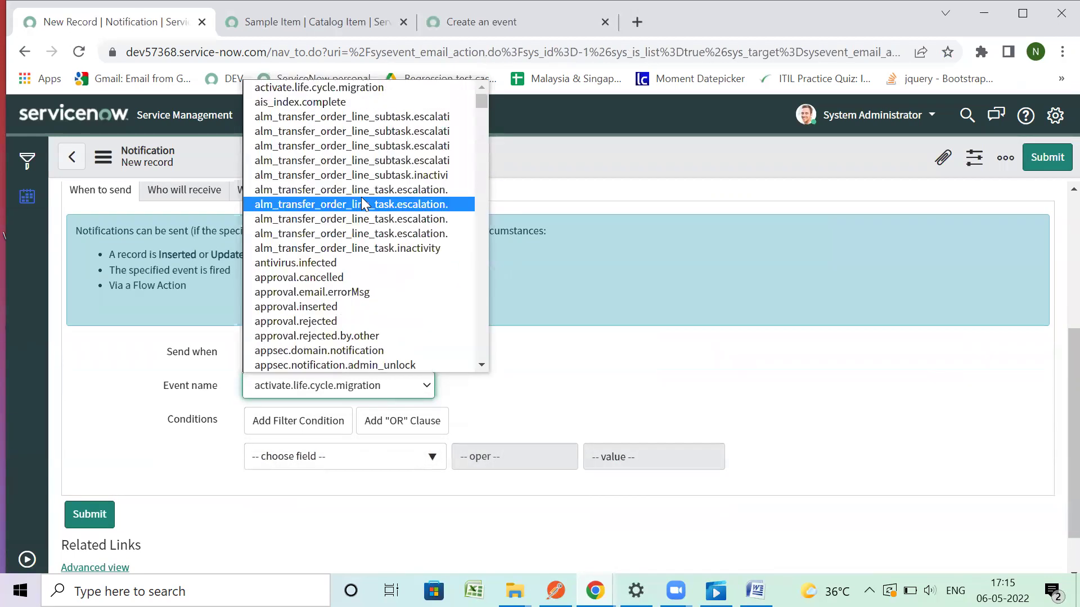
pyautogui.scroll(-6, 355, 247)
pyautogui.scroll(-20, 344, 297)
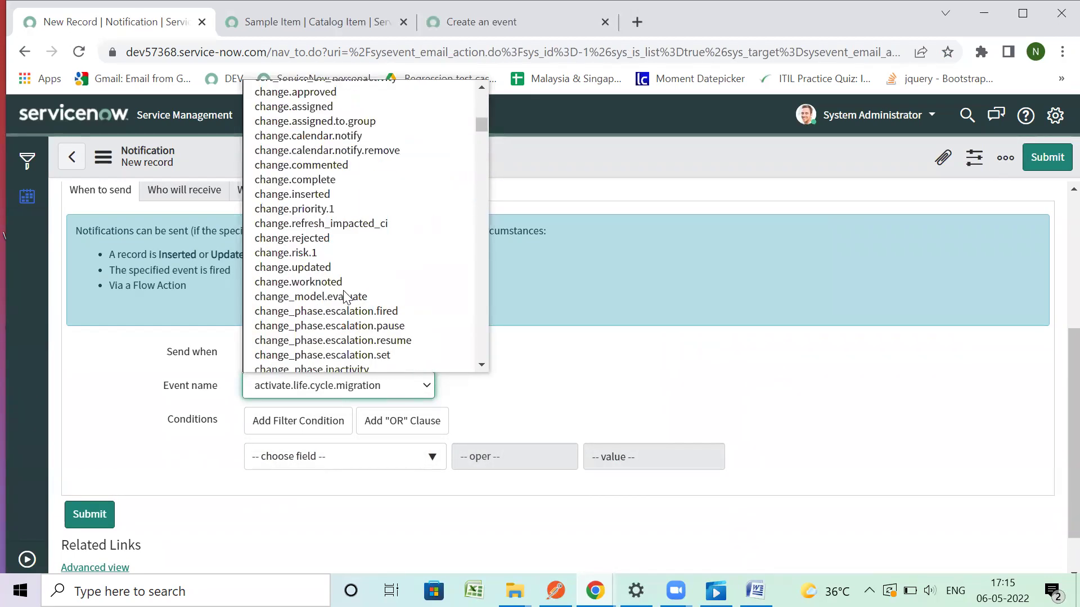
pyautogui.scroll(-20, 345, 297)
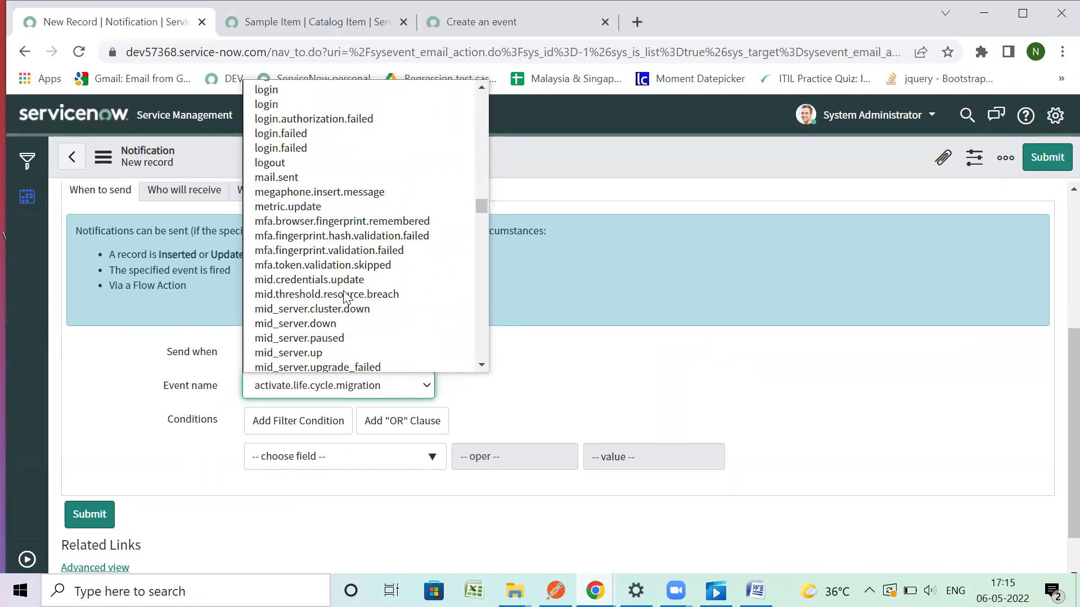
pyautogui.scroll(-20, 345, 297)
pyautogui.scroll(-20, 345, 297)
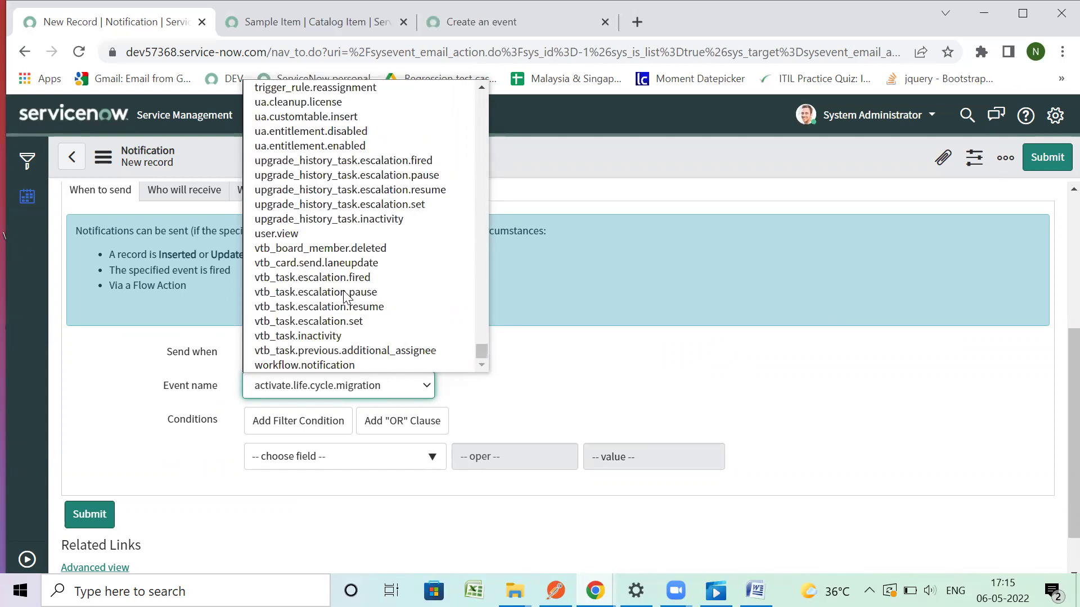
pyautogui.scroll(3, 344, 297)
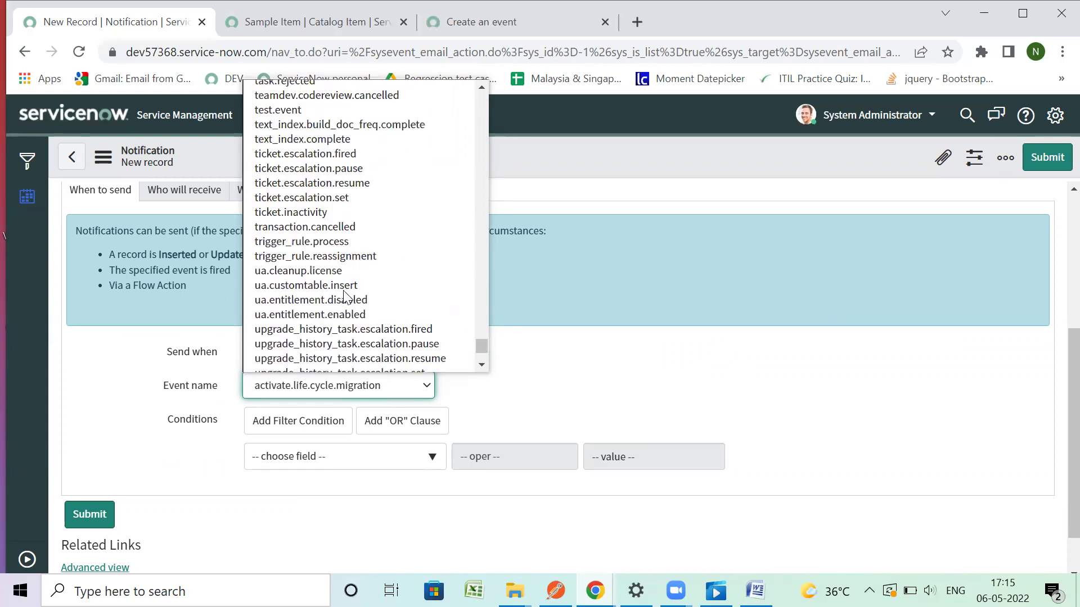
pyautogui.click(292, 110)
pyautogui.scroll(-1, 393, 406)
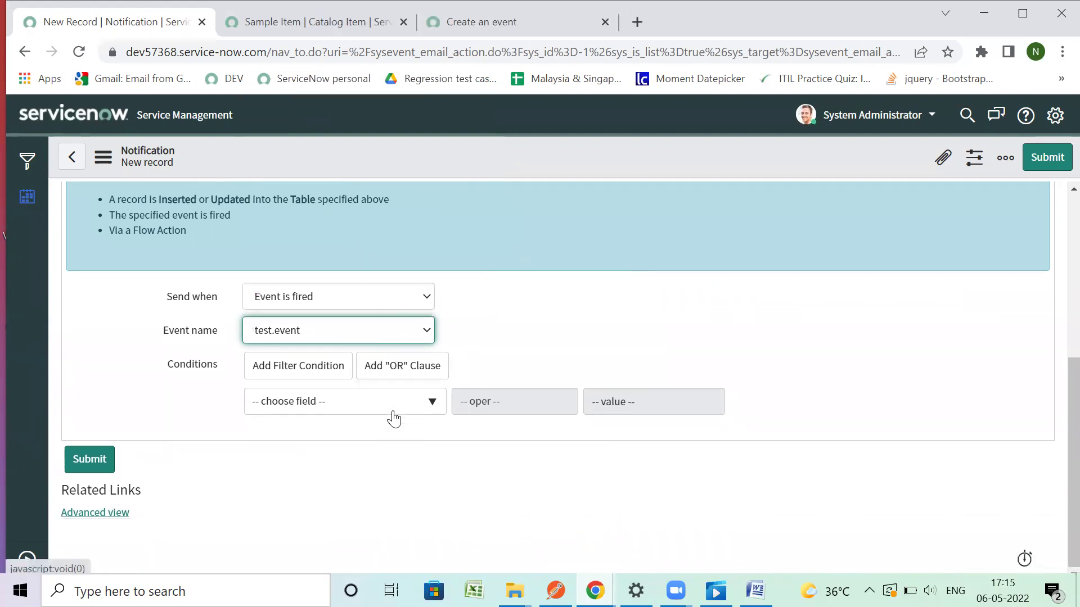
# Search the condition field list for 'item', dismiss it unchosen, and show Who will receive
pyautogui.click(393, 419)
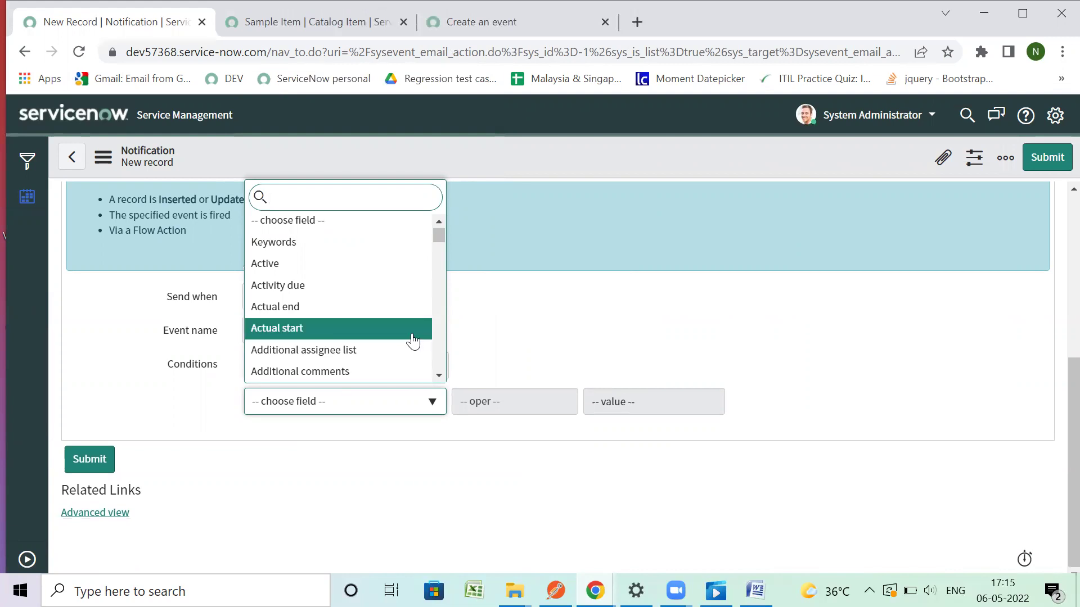
pyautogui.write('ca')
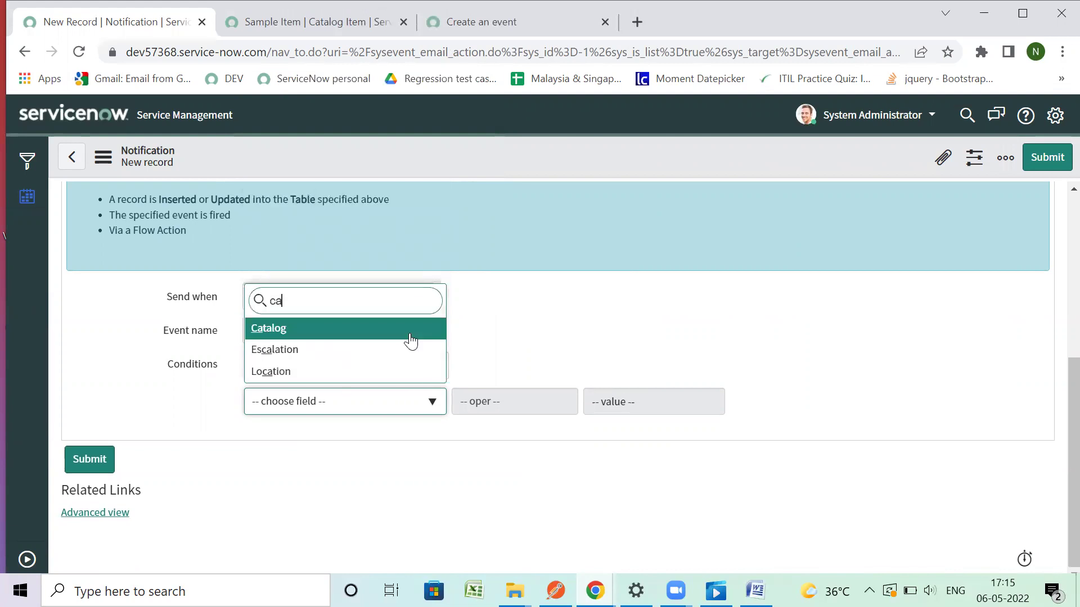
pyautogui.press('BackSpace')
pyautogui.press('BackSpace')
pyautogui.write('item')
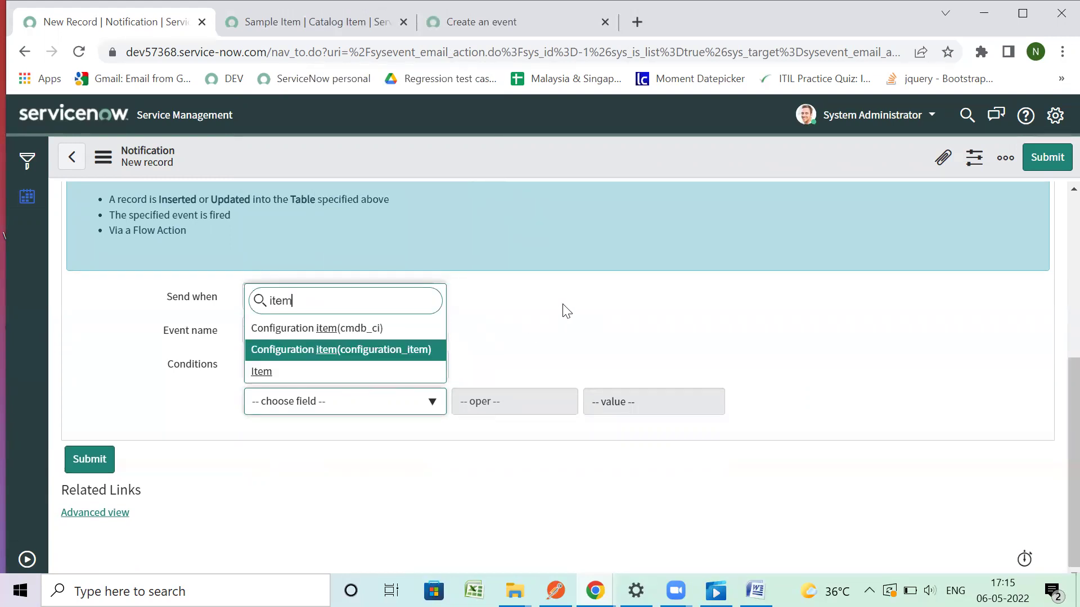
pyautogui.click(564, 309)
pyautogui.scroll(1, 556, 331)
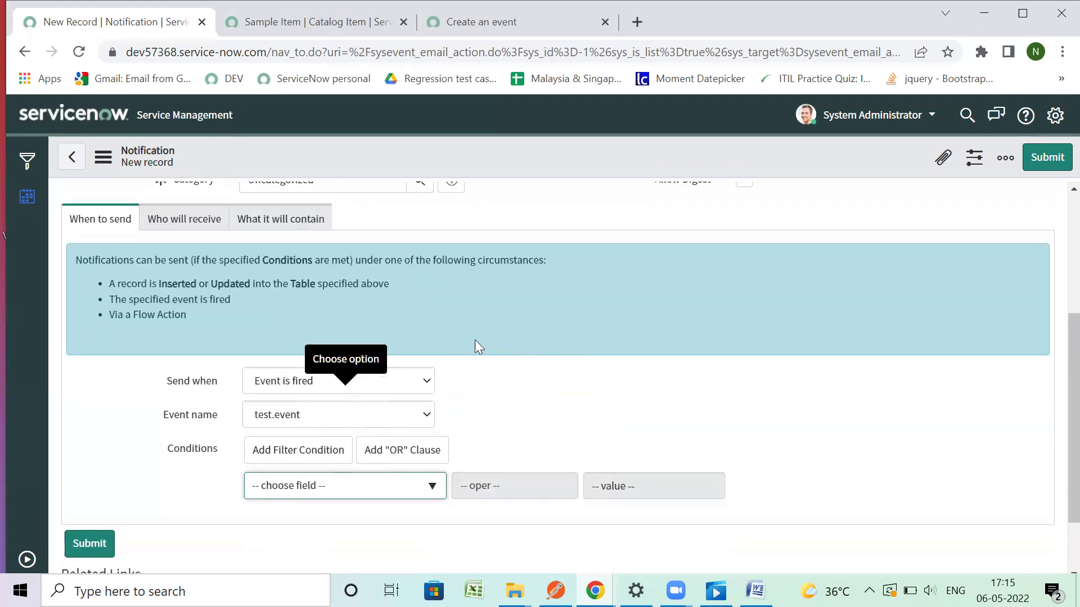
pyautogui.click(181, 218)
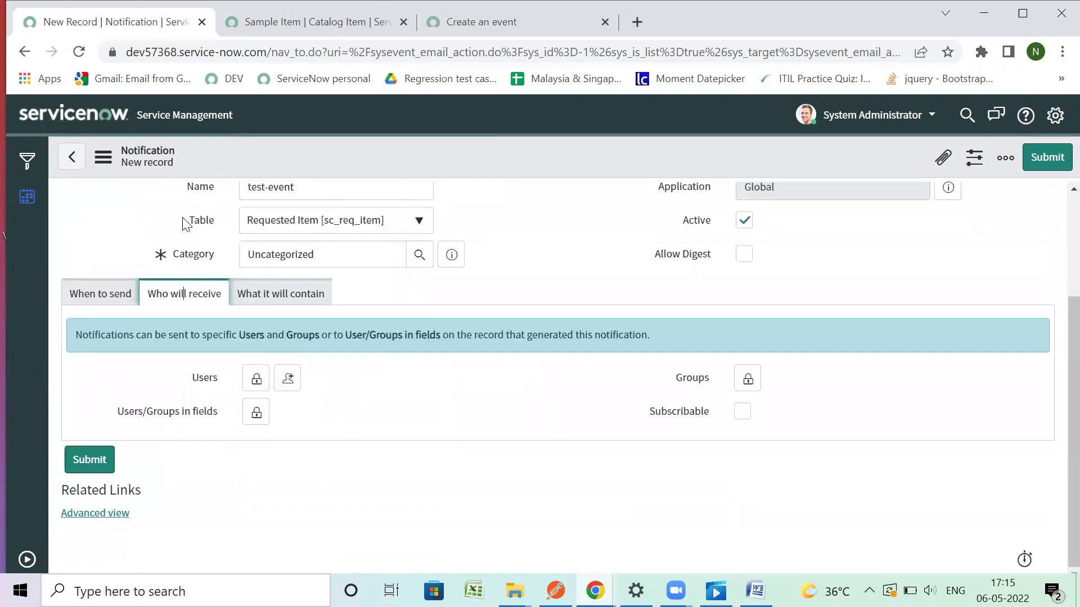
# Add a user from the Users lookup, lock the list, and save into advanced form
pyautogui.click(261, 388)
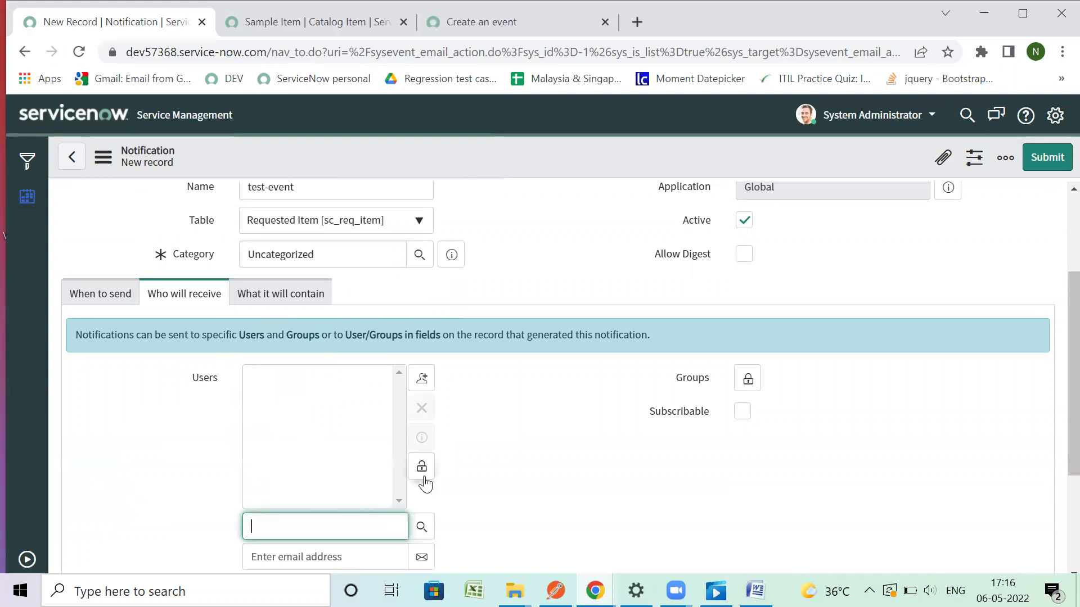
pyautogui.scroll(-1, 429, 540)
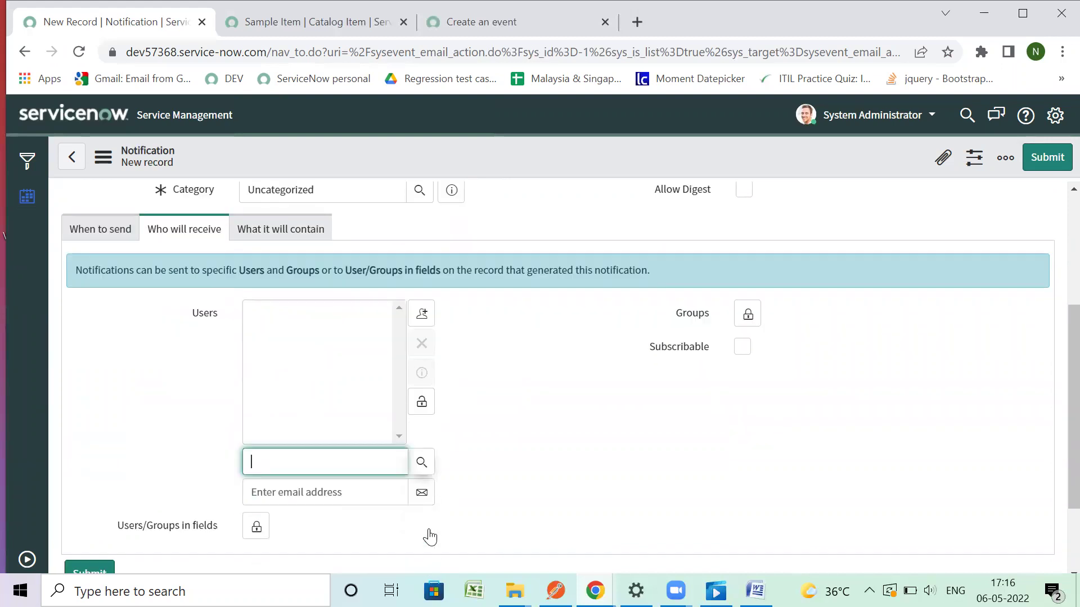
pyautogui.click(423, 443)
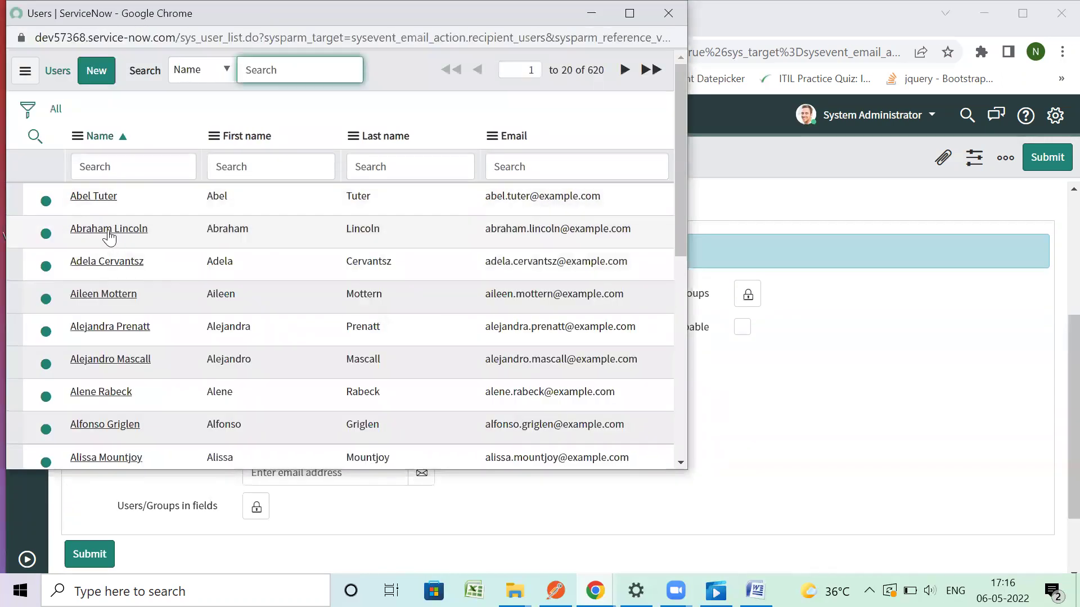
pyautogui.click(109, 230)
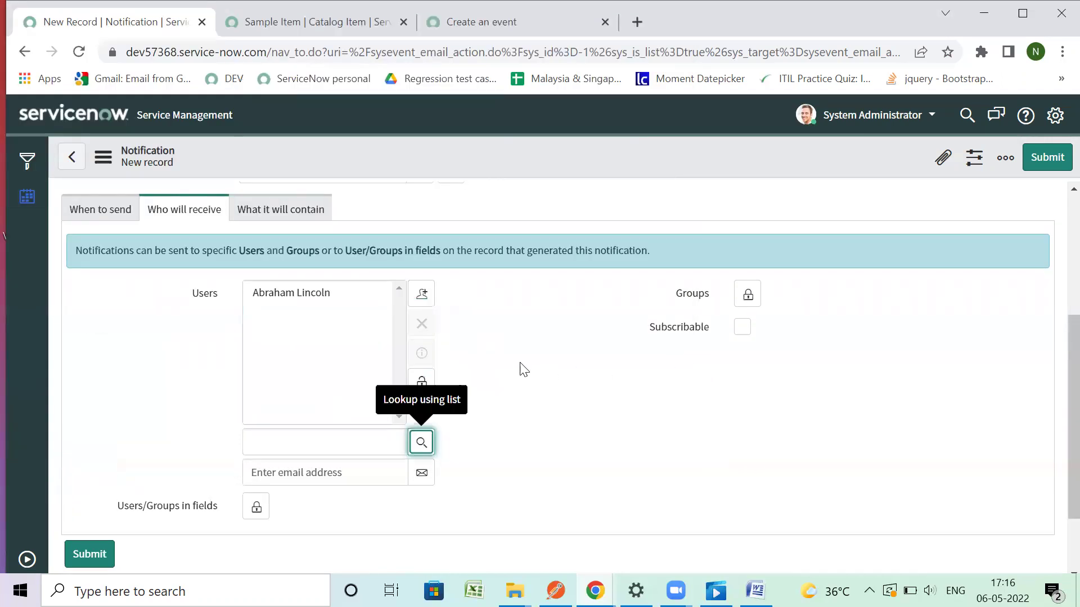
pyautogui.click(422, 382)
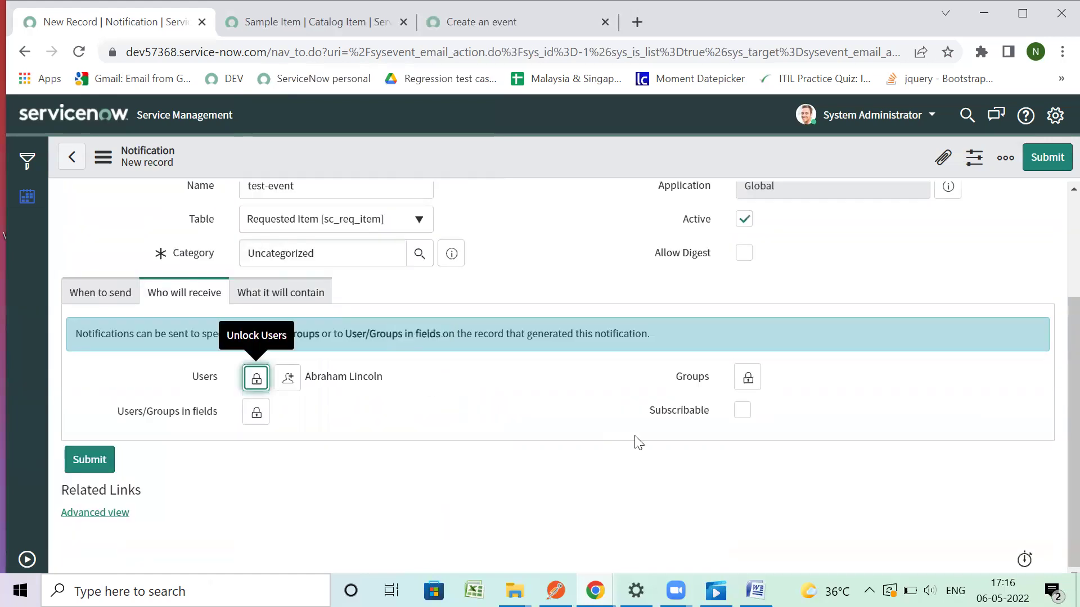
pyautogui.click(97, 513)
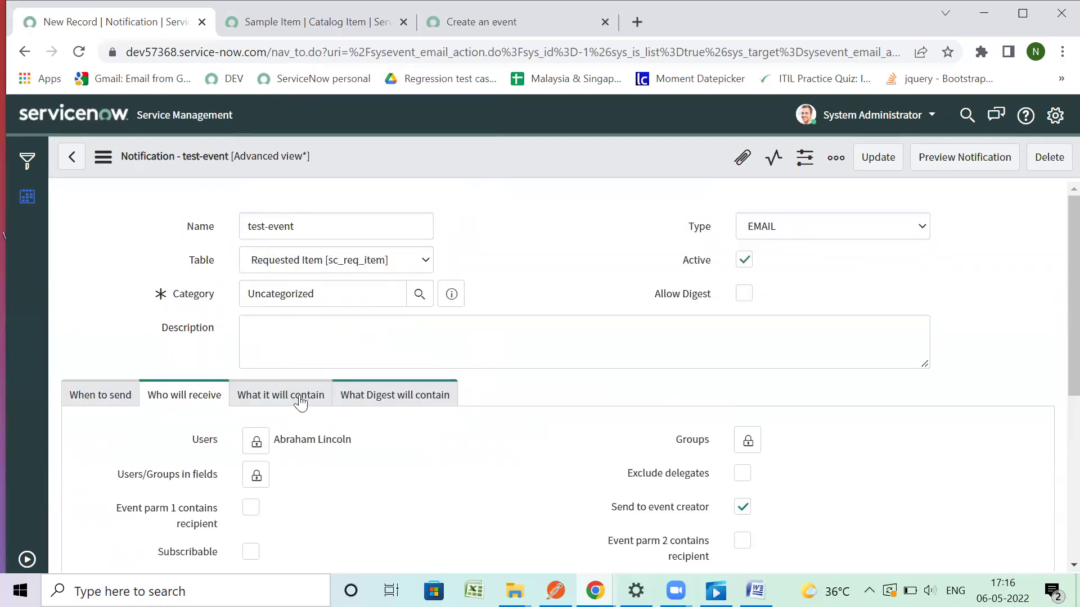
# In Who will receive, tick both 'Event parm 1 contains recipient' and 'Event parm 2 contains recipient'
pyautogui.scroll(-3, 318, 416)
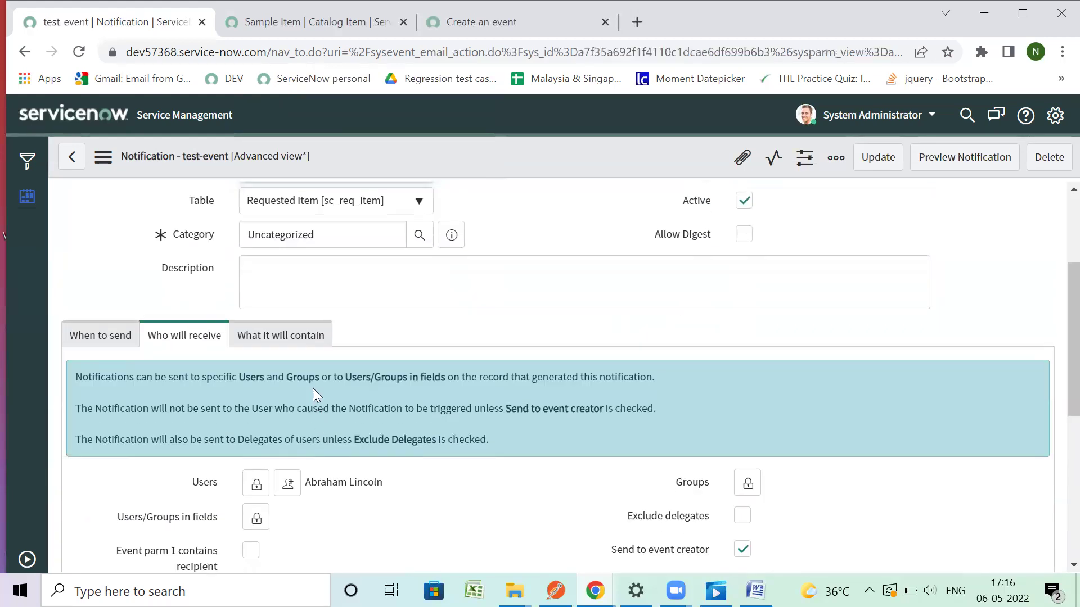
pyautogui.click(308, 336)
pyautogui.click(222, 339)
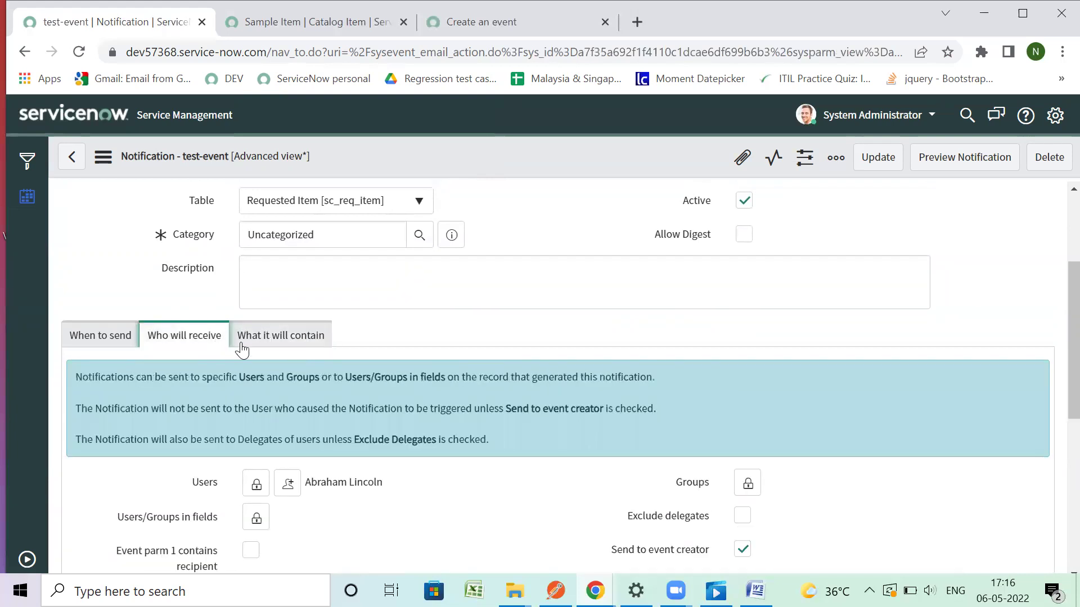
pyautogui.scroll(-3, 247, 360)
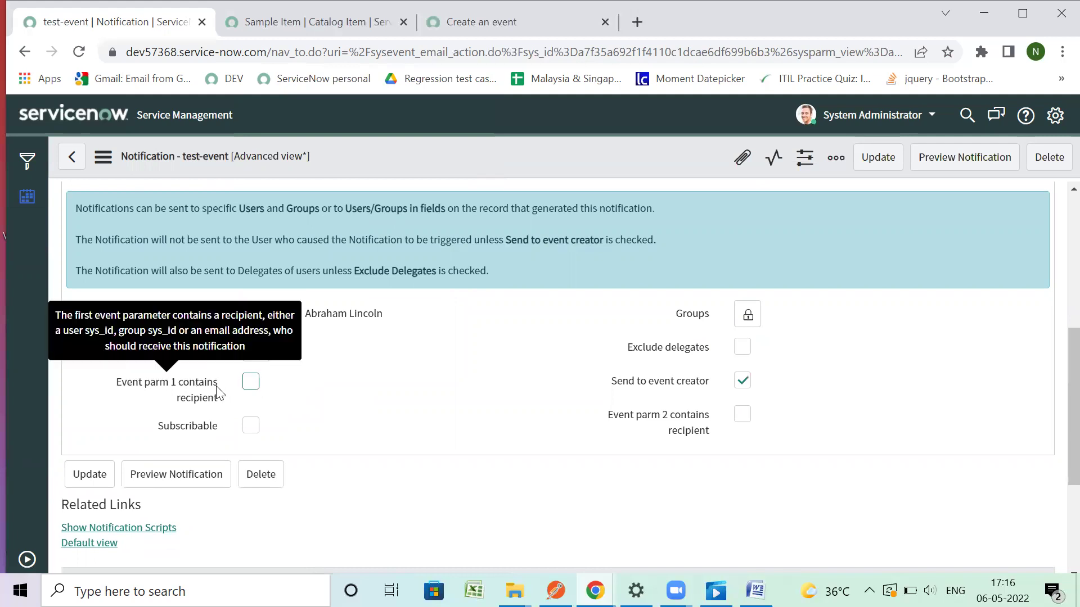
pyautogui.click(248, 384)
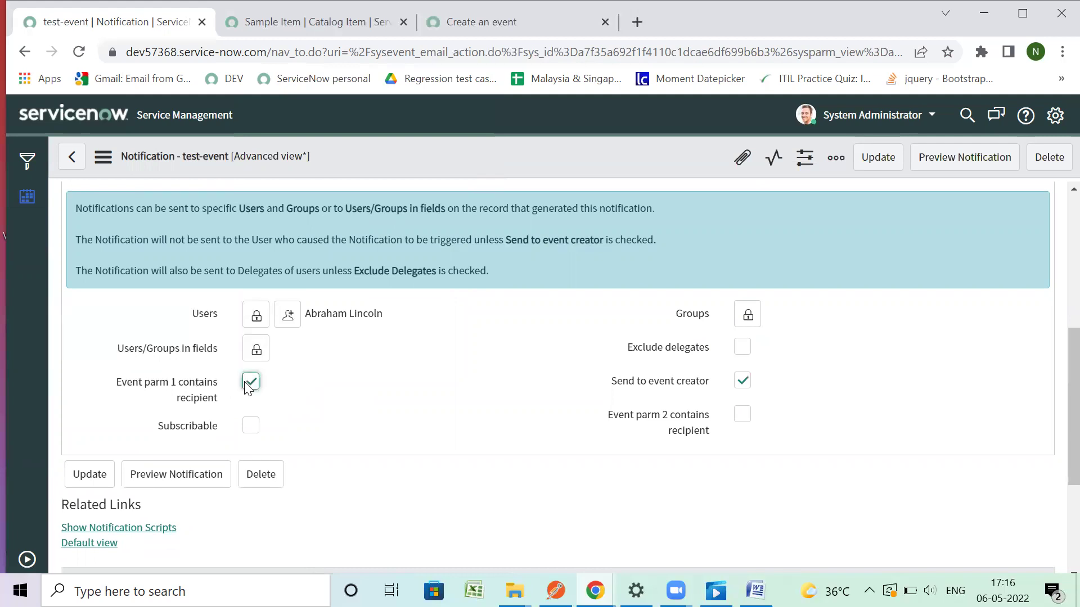
pyautogui.click(743, 416)
pyautogui.scroll(3, 354, 417)
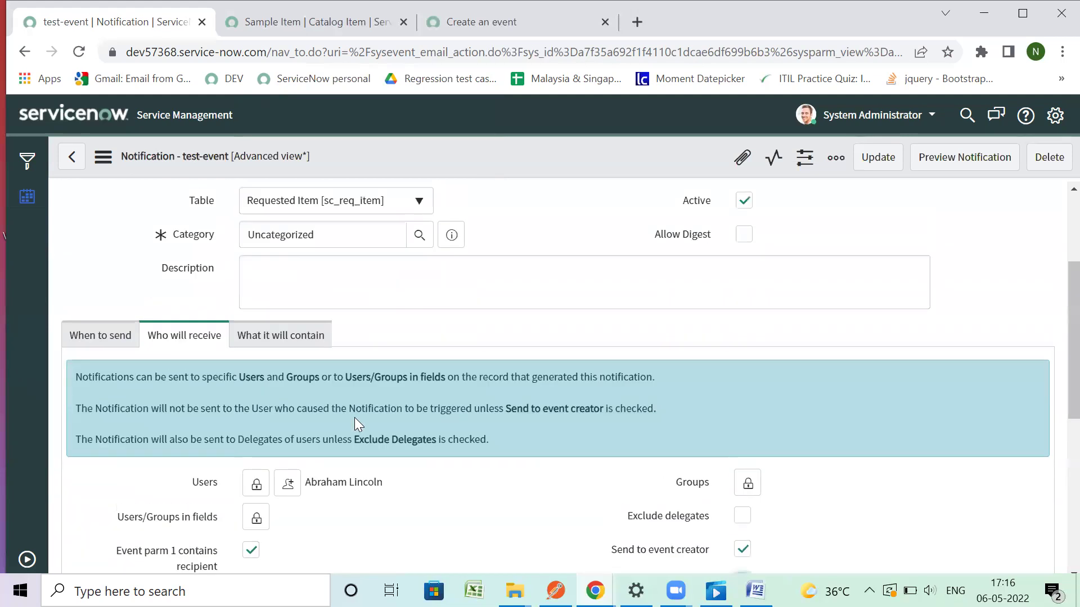
# Enter 'This notification is triggered from event.' as the Message HTML body
pyautogui.click(310, 339)
pyautogui.scroll(-3, 329, 376)
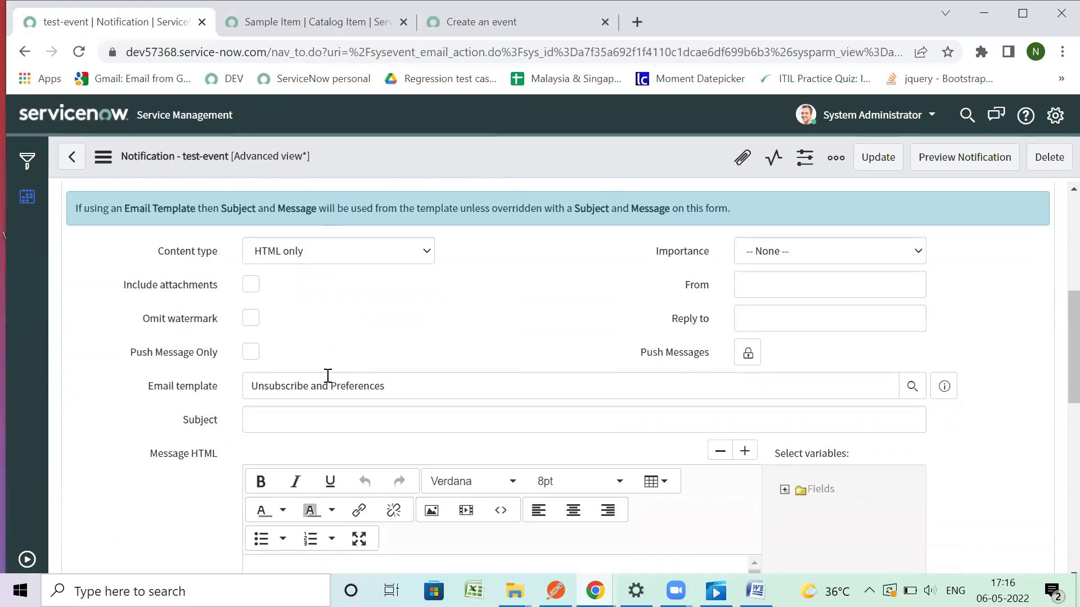
pyautogui.scroll(-2, 436, 422)
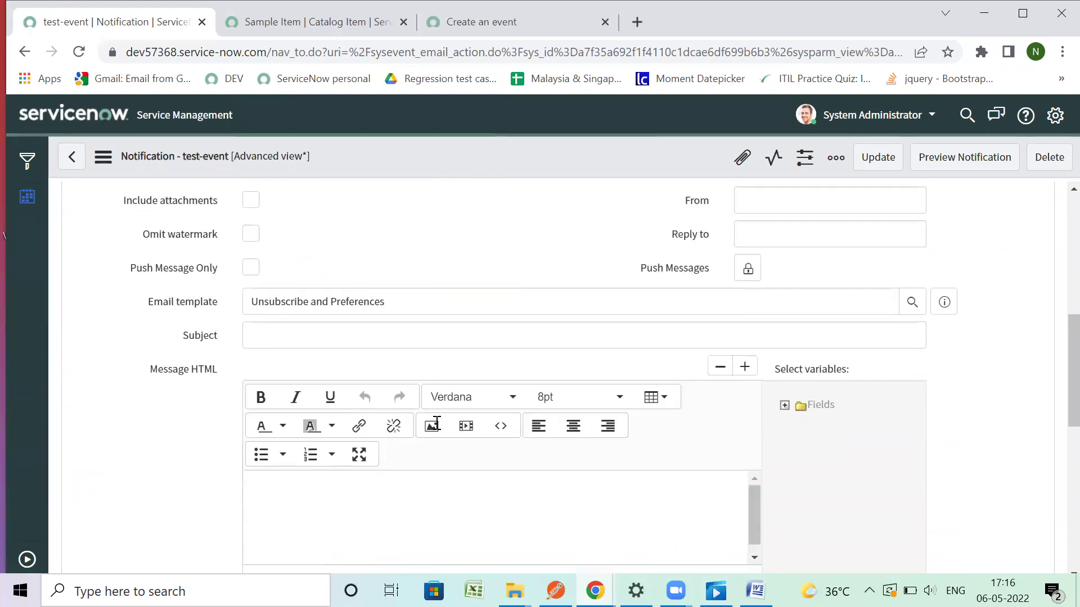
pyautogui.click(486, 525)
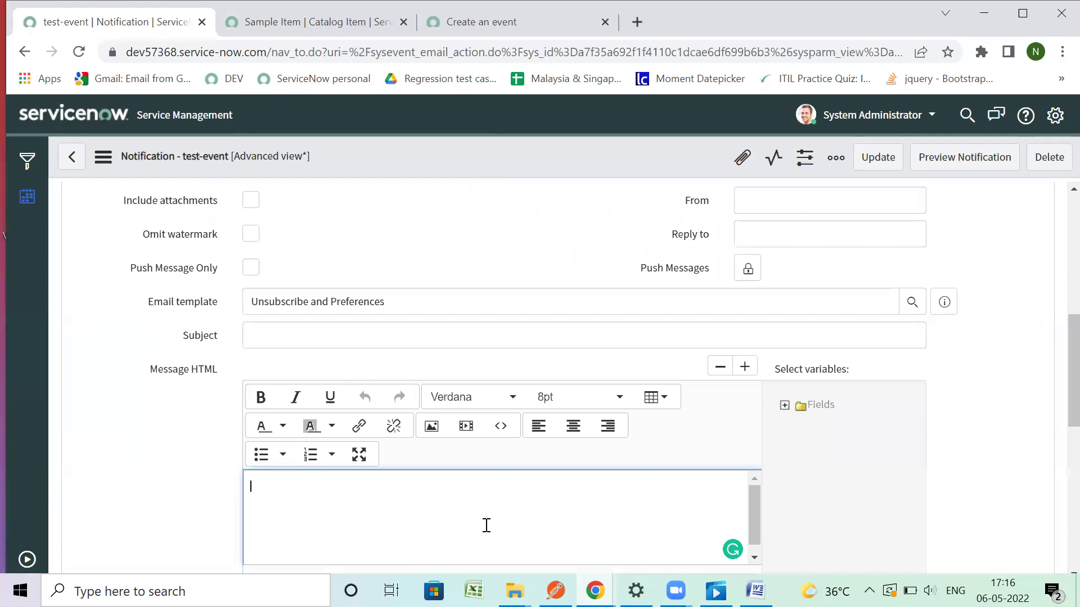
pyautogui.write('This notification is tri')
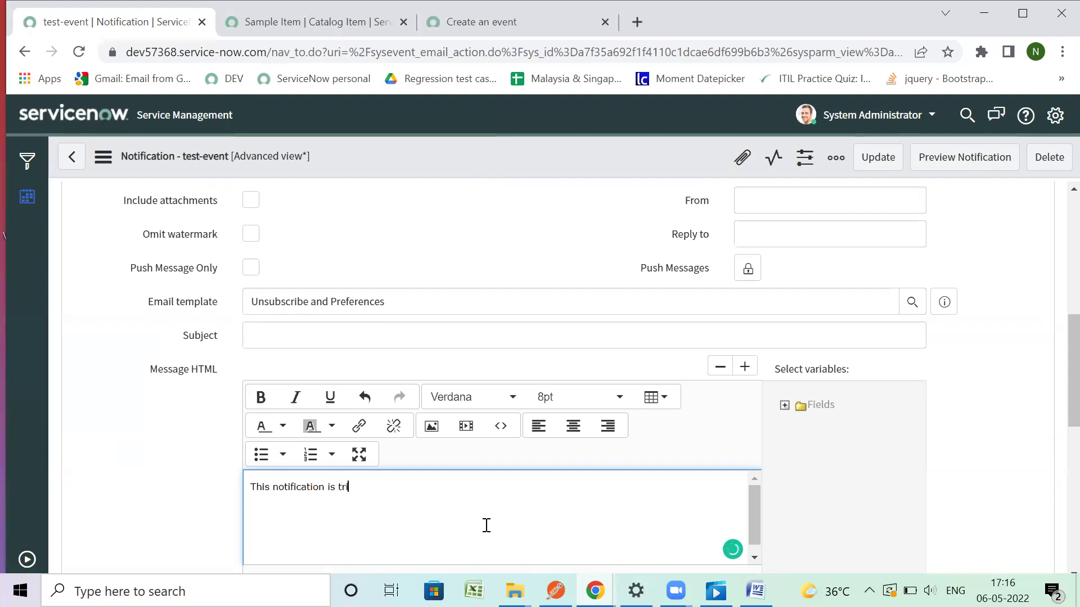
pyautogui.write('ggered from event.')
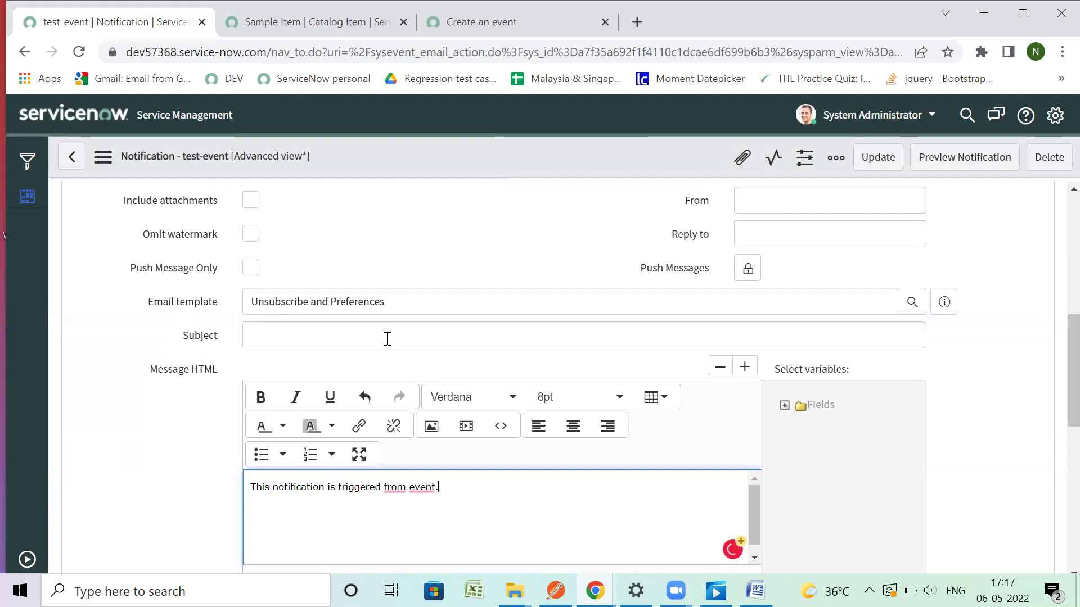
# Preview the Unsubscribe and Preferences template and set the subject to '${number} triggered from event'
pyautogui.click(945, 302)
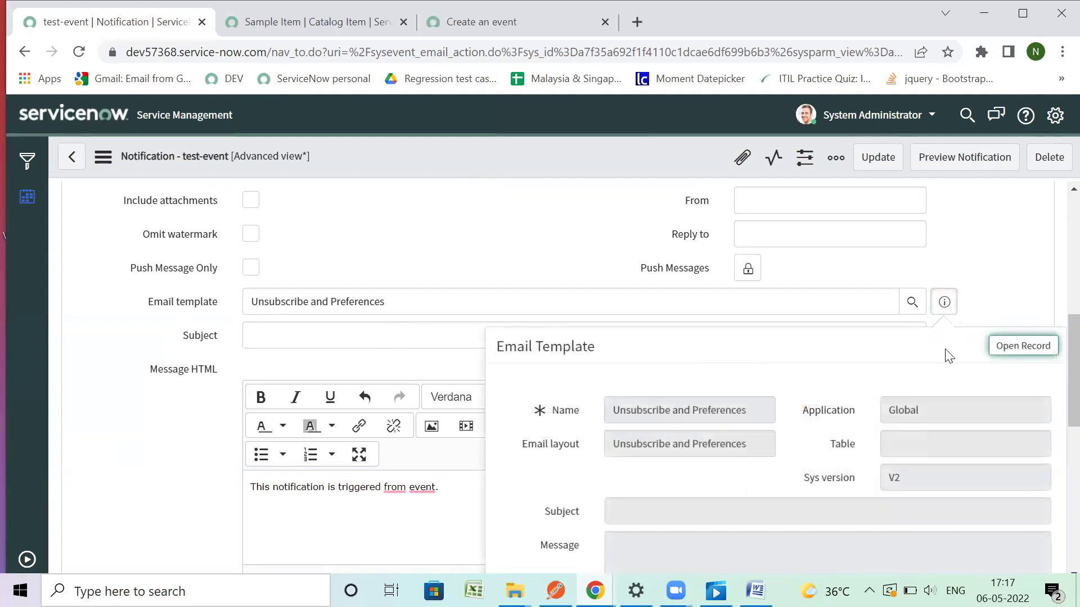
pyautogui.scroll(-5, 918, 412)
pyautogui.scroll(5, 920, 412)
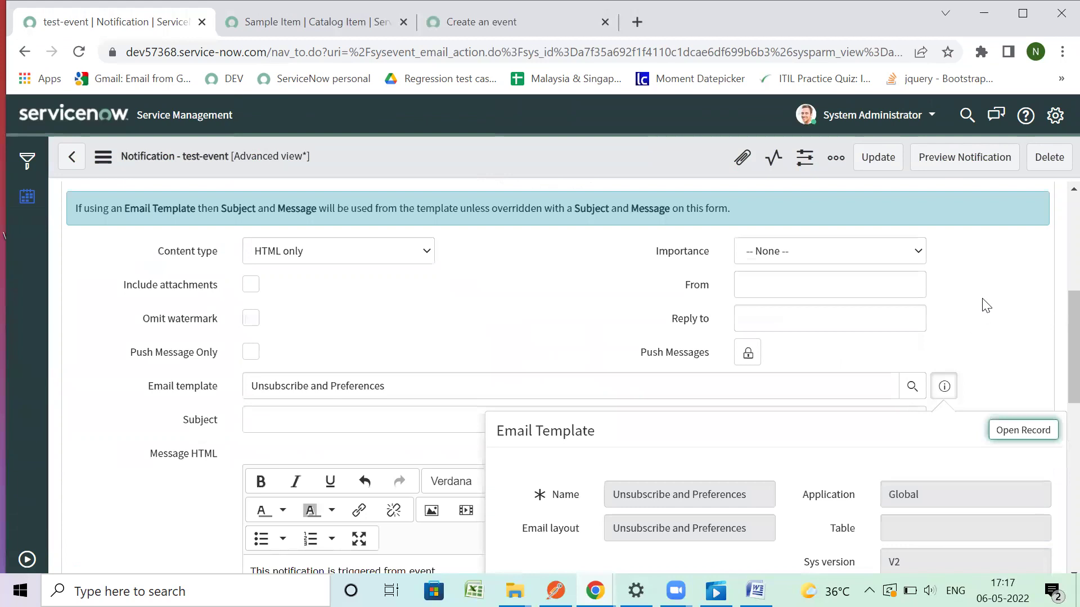
pyautogui.click(410, 426)
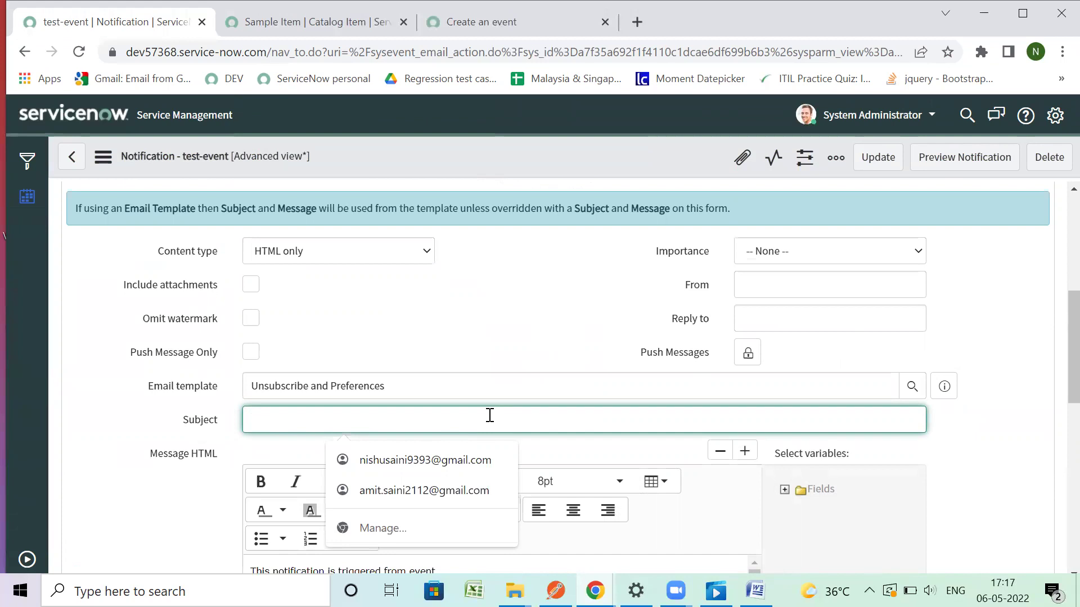
pyautogui.write('S')
pyautogui.write('{num')
pyautogui.write('ber')
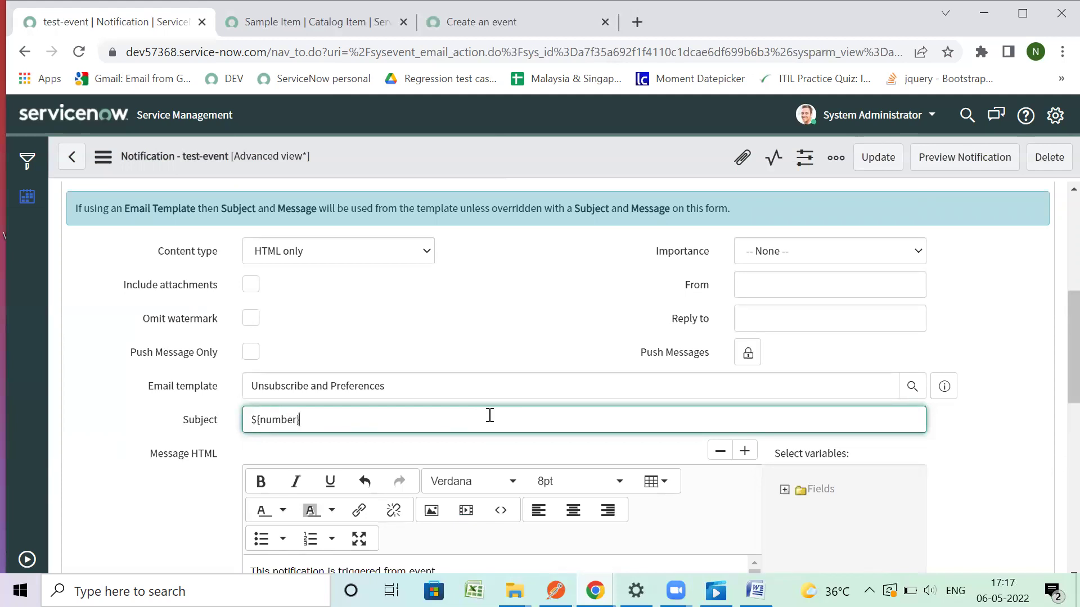
pyautogui.write('} triggered from event')
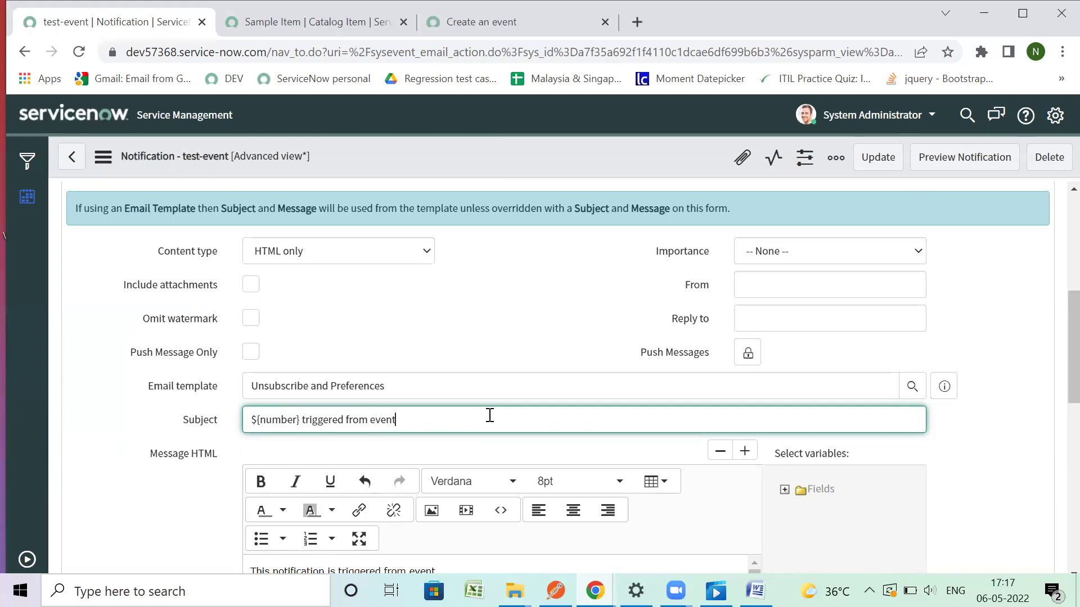
pyautogui.scroll(-3, 393, 388)
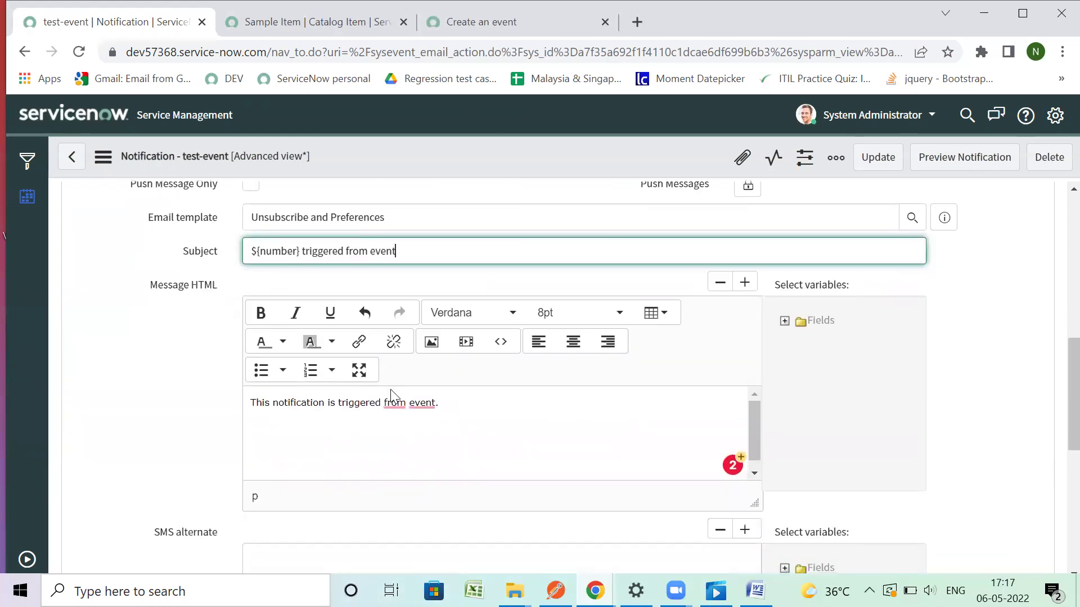
pyautogui.scroll(2, 451, 422)
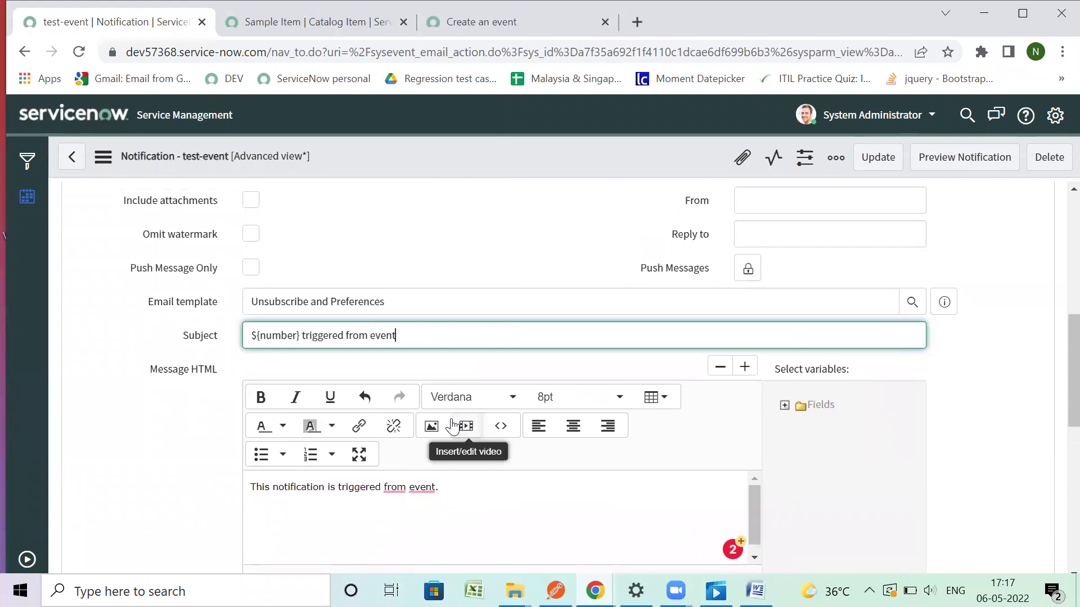
pyautogui.scroll(3, 451, 425)
# Save the test-event notification's new subject and body from the form header's context menu
pyautogui.scroll(5, 475, 163)
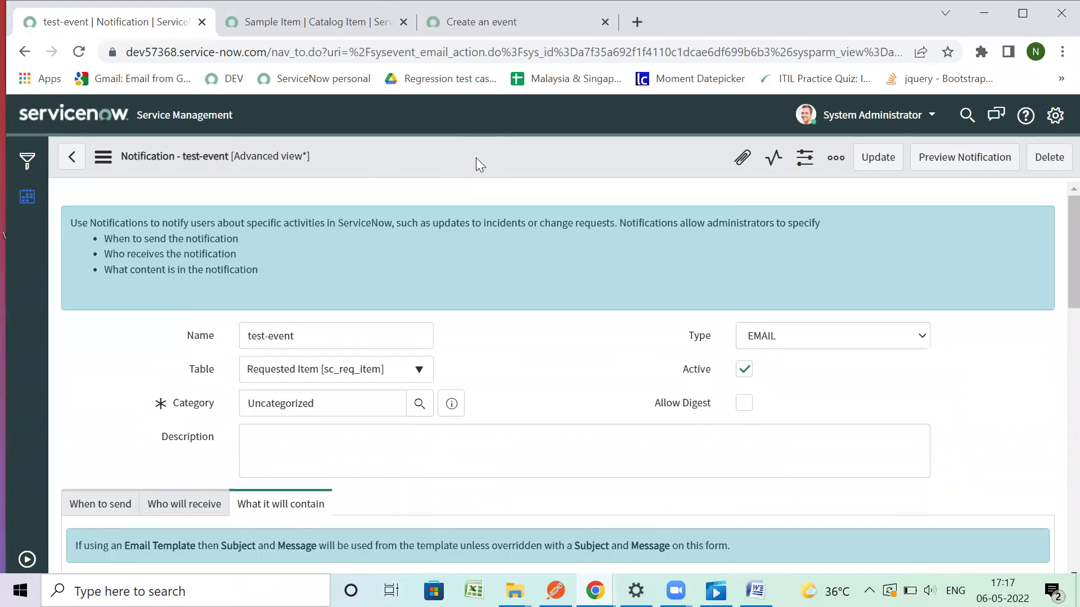
pyautogui.rightClick(476, 158)
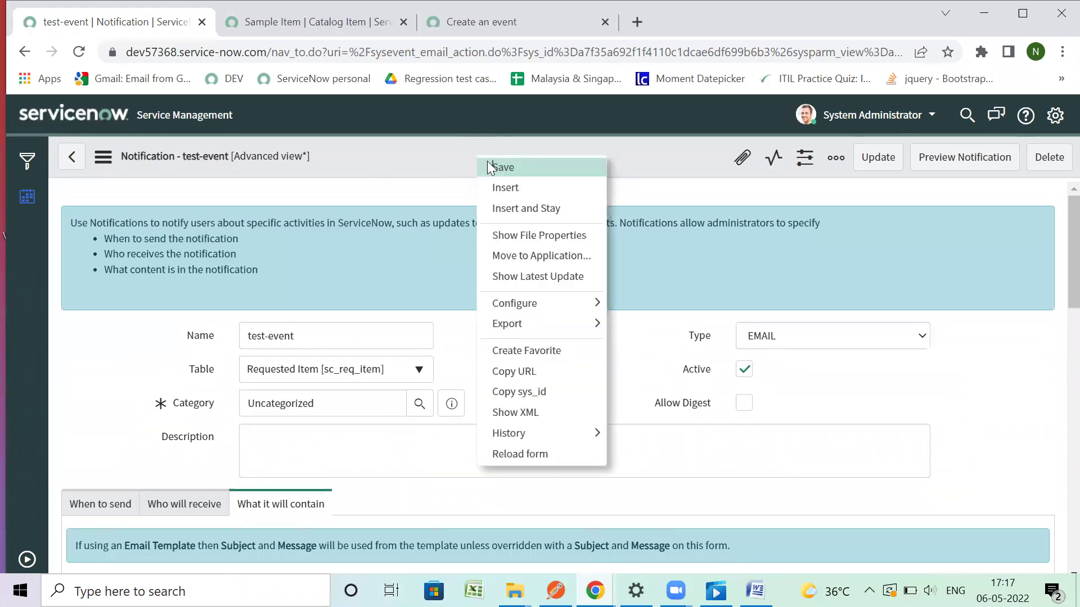
pyautogui.click(489, 167)
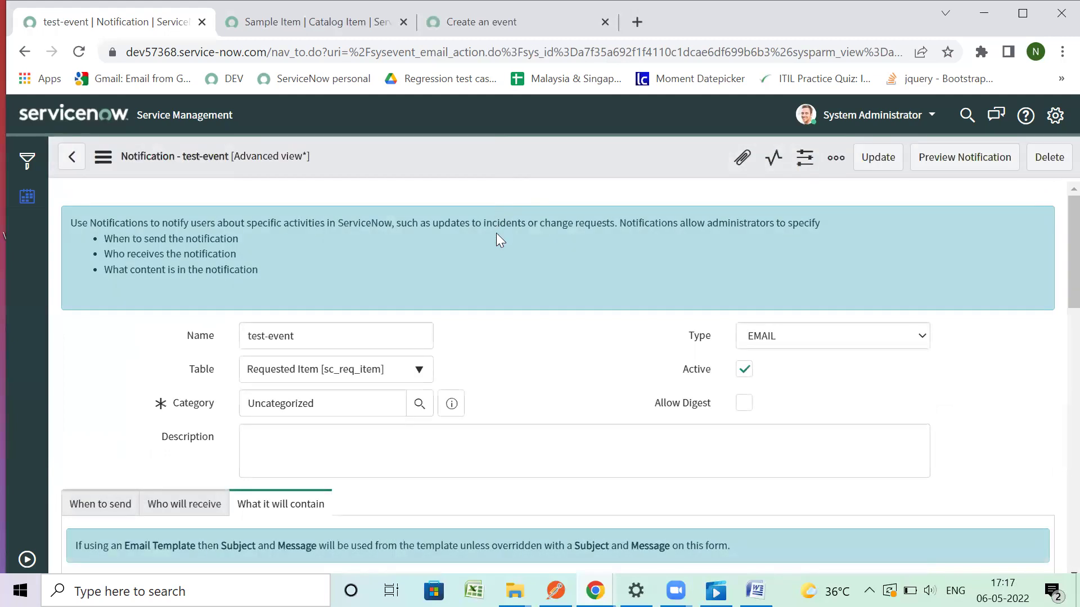
pyautogui.scroll(-3, 281, 371)
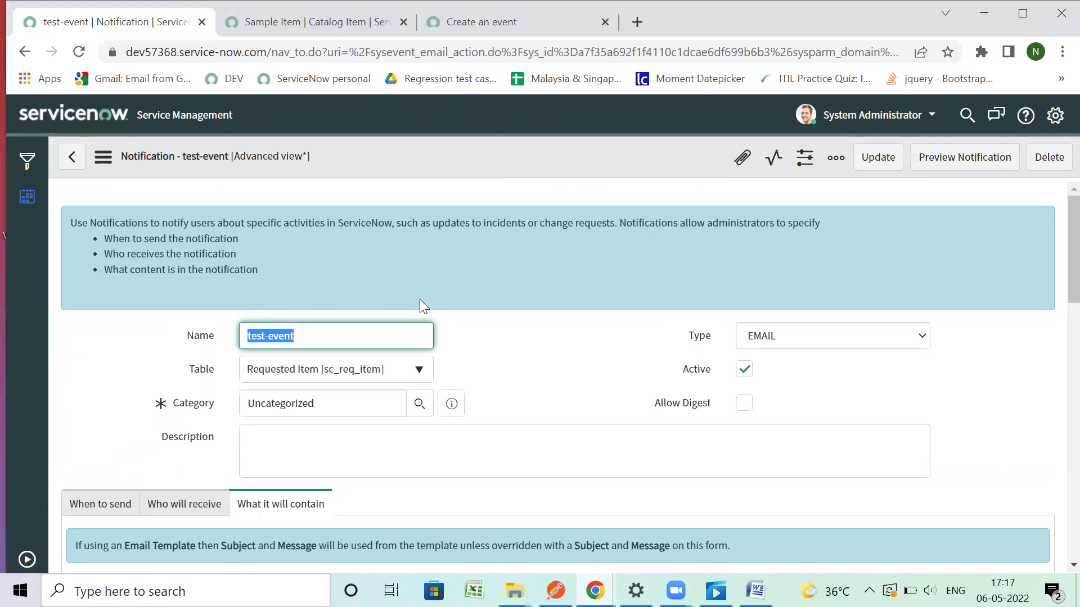
# Highlight gs.eventQueue, its event name, record, user ID and user name arguments, then the whole line
pyautogui.click(512, 28)
pyautogui.moveTo(243, 354); pyautogui.dragTo(329, 355)
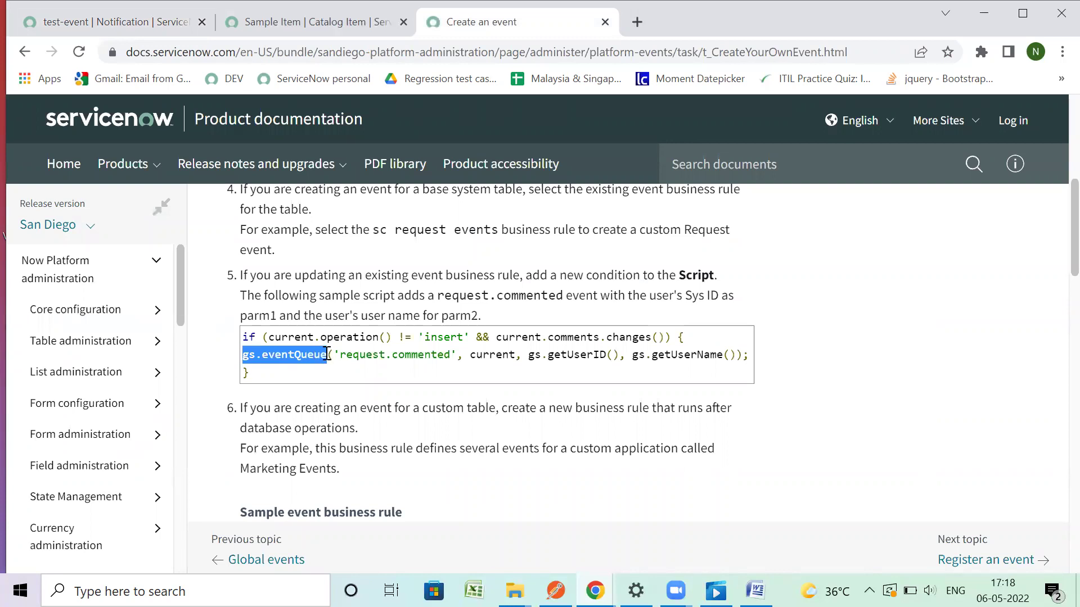
pyautogui.moveTo(339, 354); pyautogui.dragTo(517, 355)
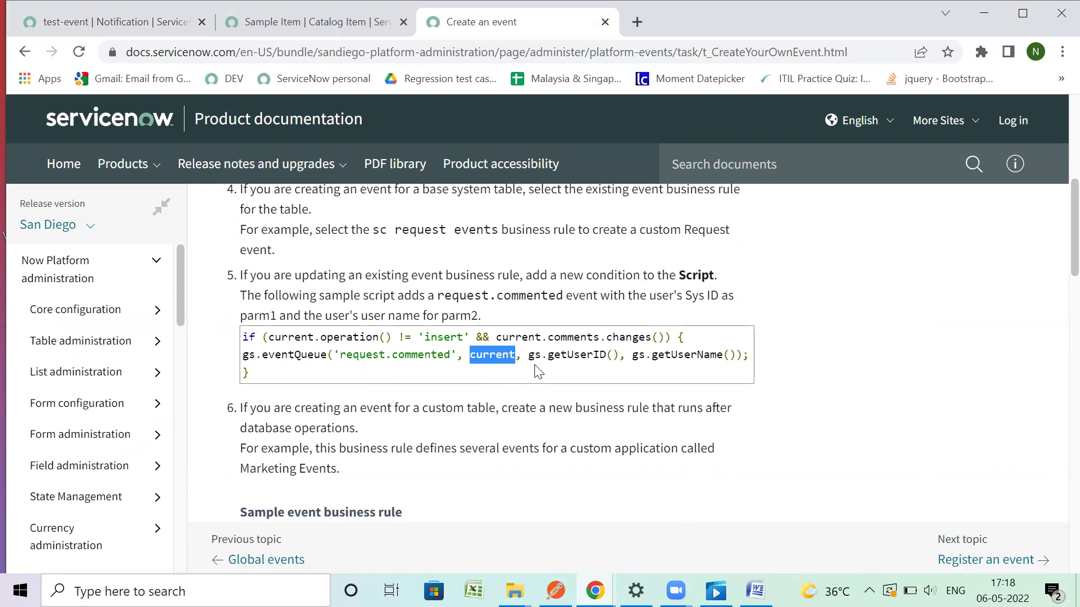
pyautogui.moveTo(528, 356); pyautogui.dragTo(734, 355)
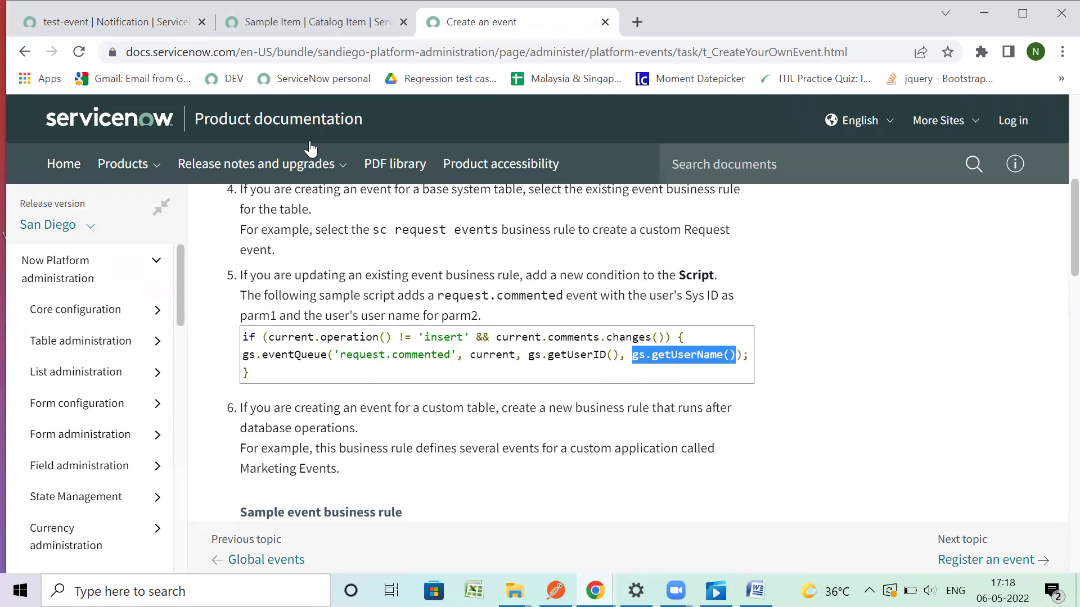
pyautogui.moveTo(243, 355); pyautogui.dragTo(748, 351)
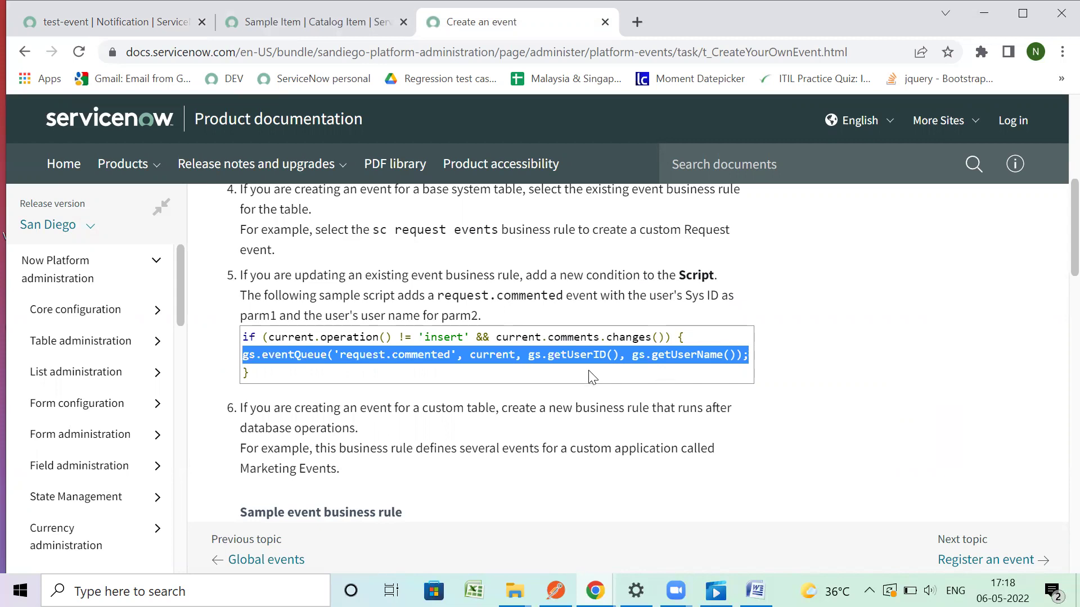
pyautogui.click(259, 30)
# Review the saved content of the test-event notification record
pyautogui.click(143, 23)
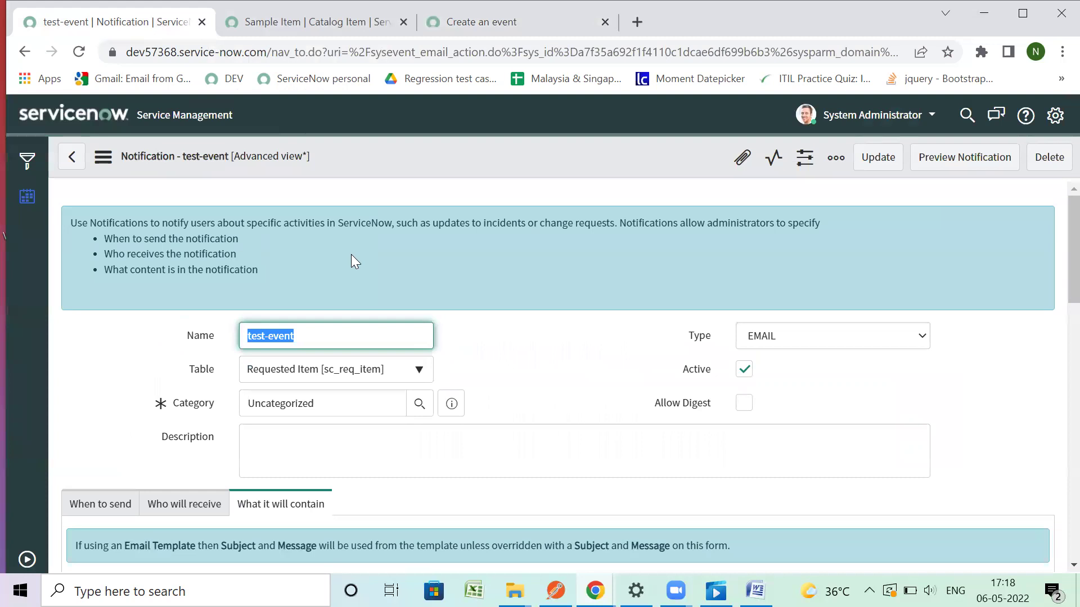
pyautogui.click(523, 373)
pyautogui.scroll(-6, 525, 373)
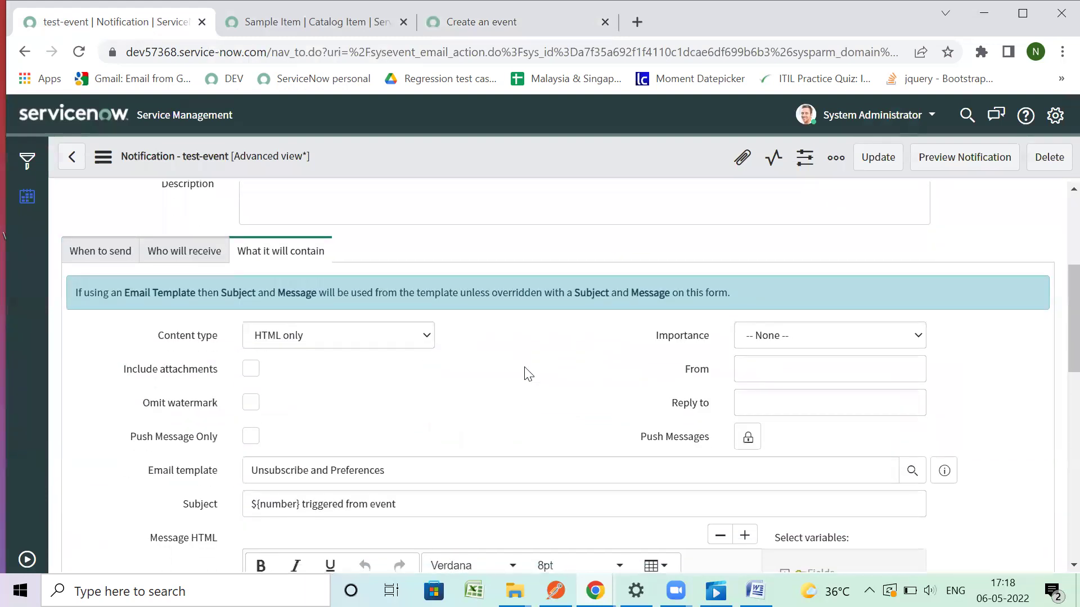
pyautogui.scroll(-2, 525, 373)
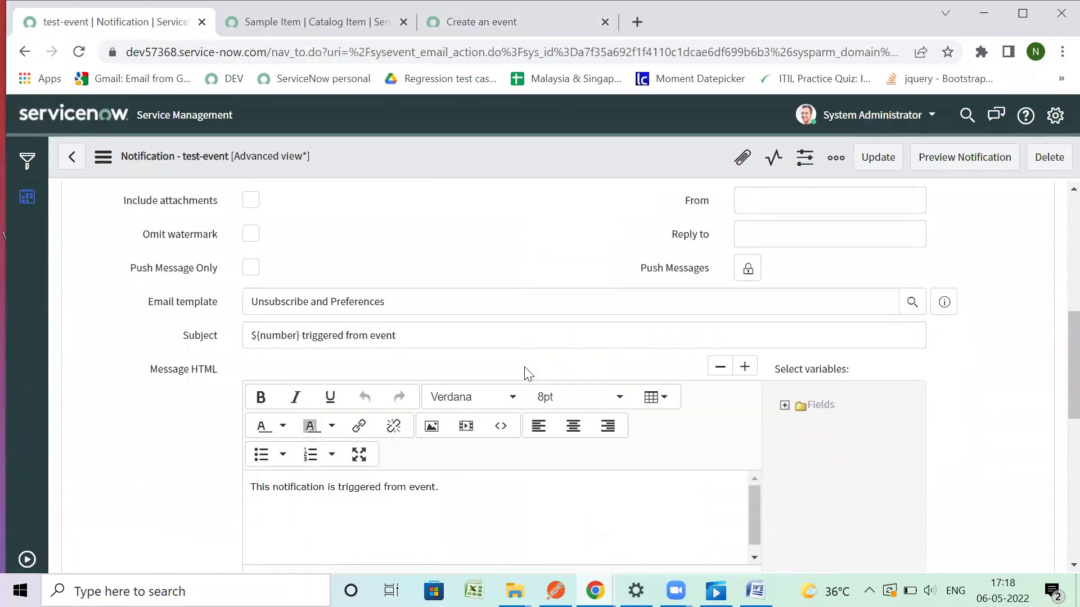
pyautogui.scroll(8, 527, 373)
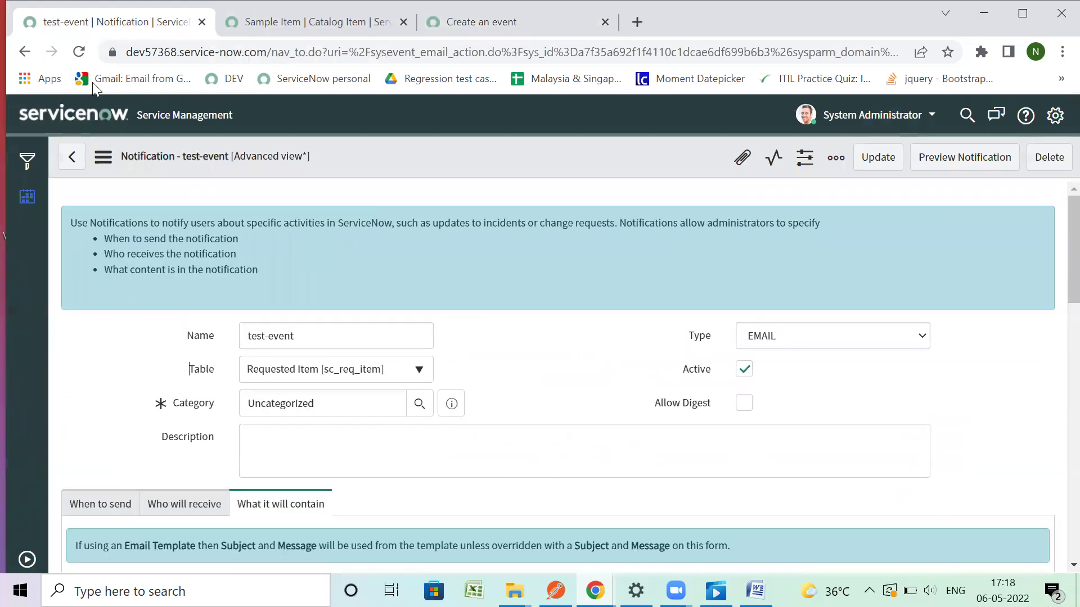
pyautogui.click(26, 560)
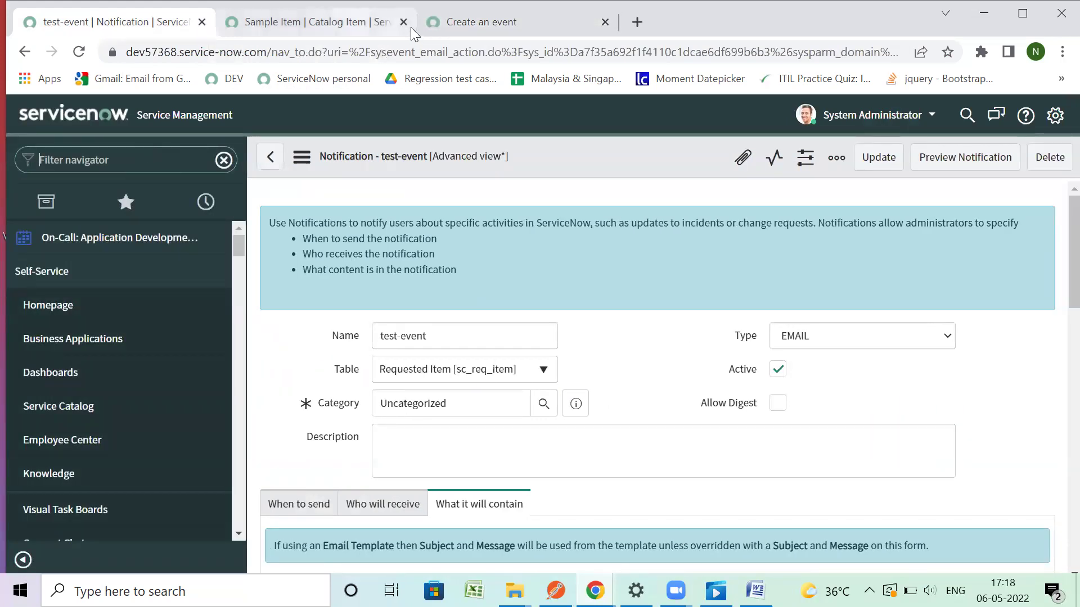
# Open test-workflow from the Sample Item catalog item's Workflow field
pyautogui.click(337, 23)
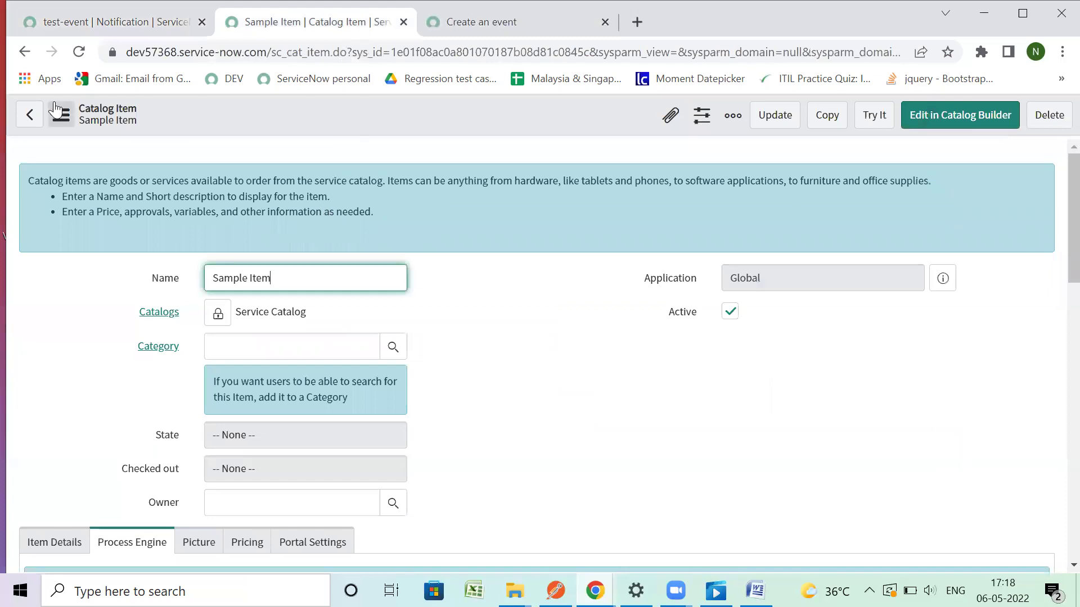
pyautogui.scroll(-6, 299, 296)
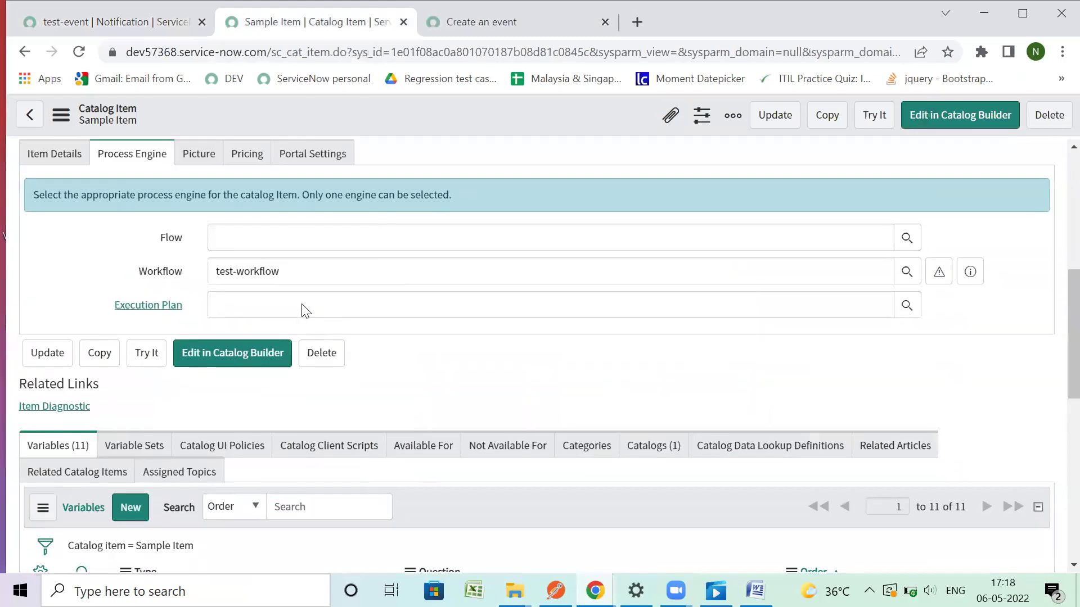
pyautogui.scroll(1, 315, 318)
pyautogui.scroll(-3, 265, 352)
pyautogui.scroll(6, 280, 357)
pyautogui.scroll(-3, 149, 356)
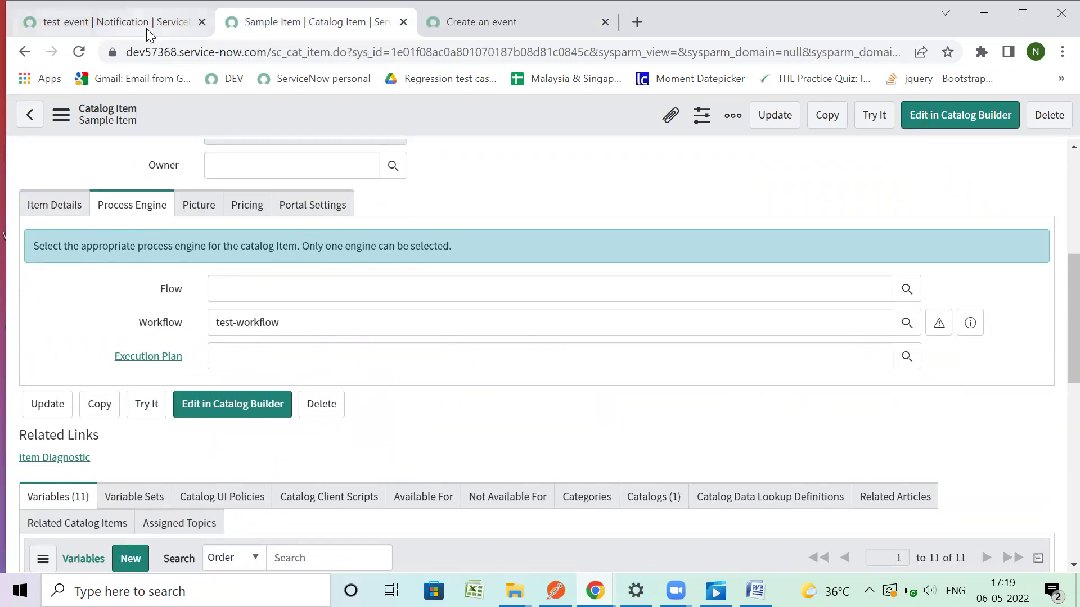
pyautogui.click(939, 325)
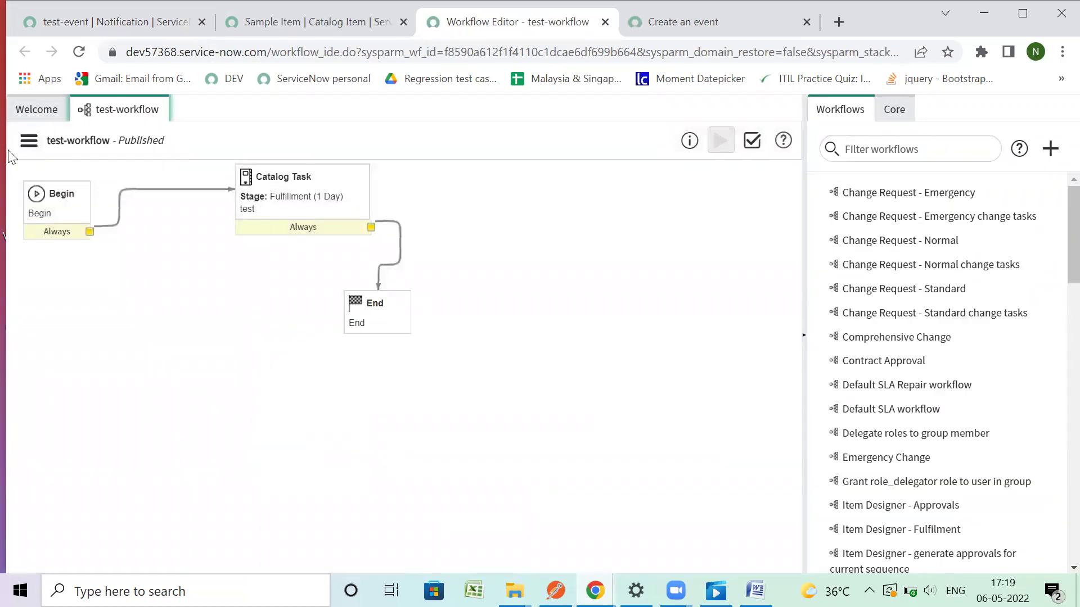
# Check out test-workflow so it can be edited
pyautogui.click(22, 145)
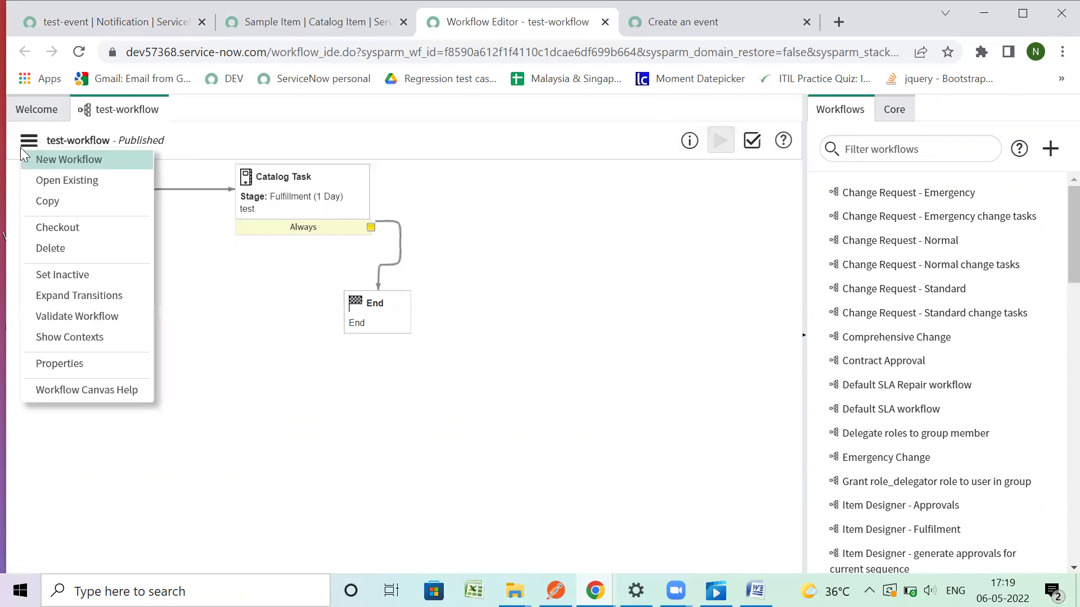
pyautogui.click(81, 227)
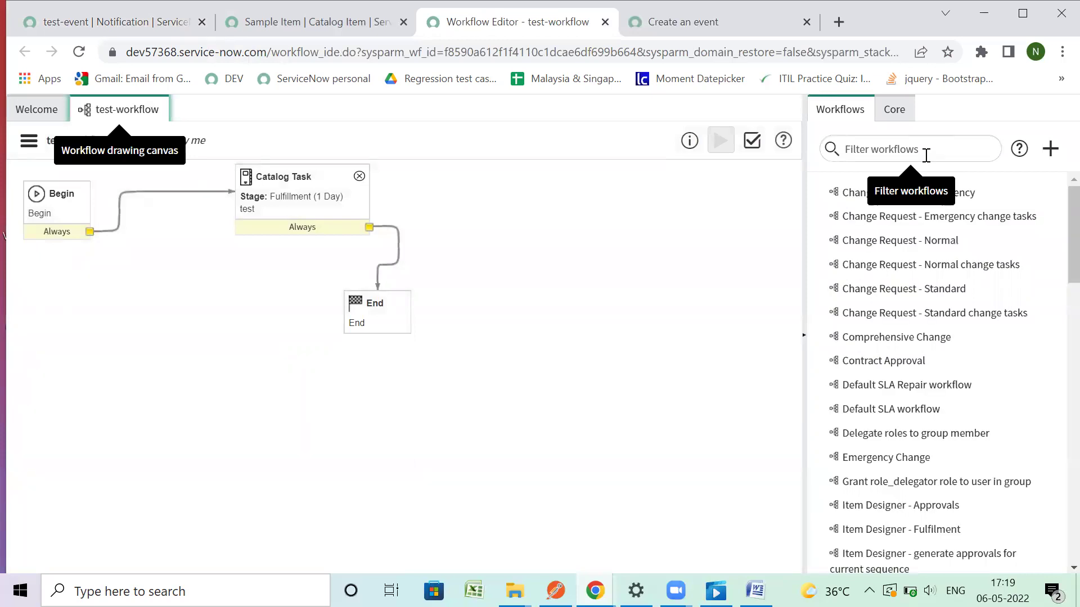
pyautogui.click(926, 152)
# Filter the Core activities by 'event' and drag Create Event onto the canvas
pyautogui.click(907, 110)
pyautogui.click(906, 148)
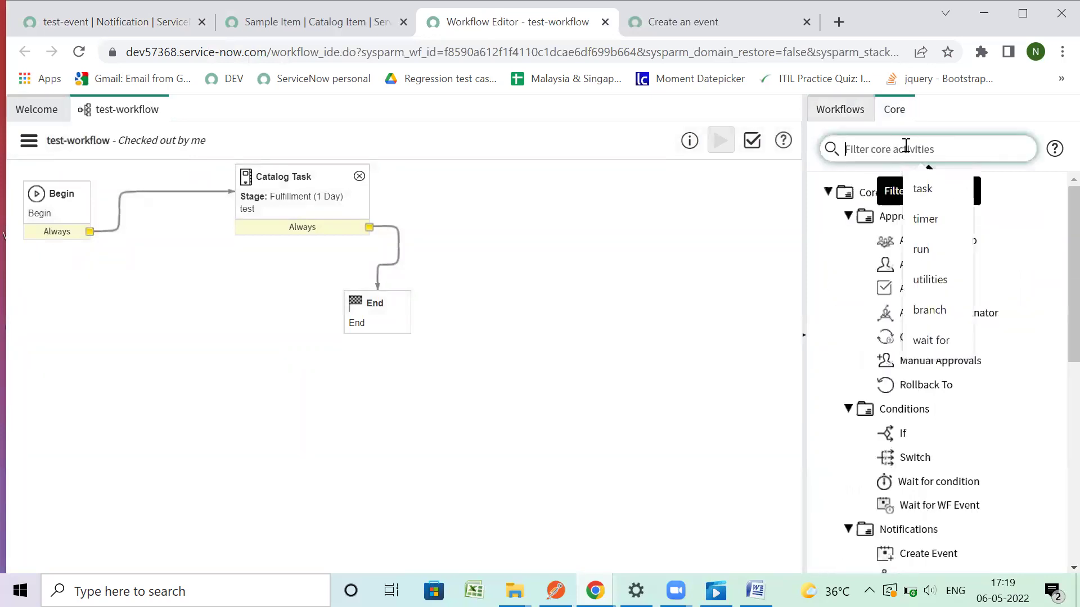
pyautogui.write('event')
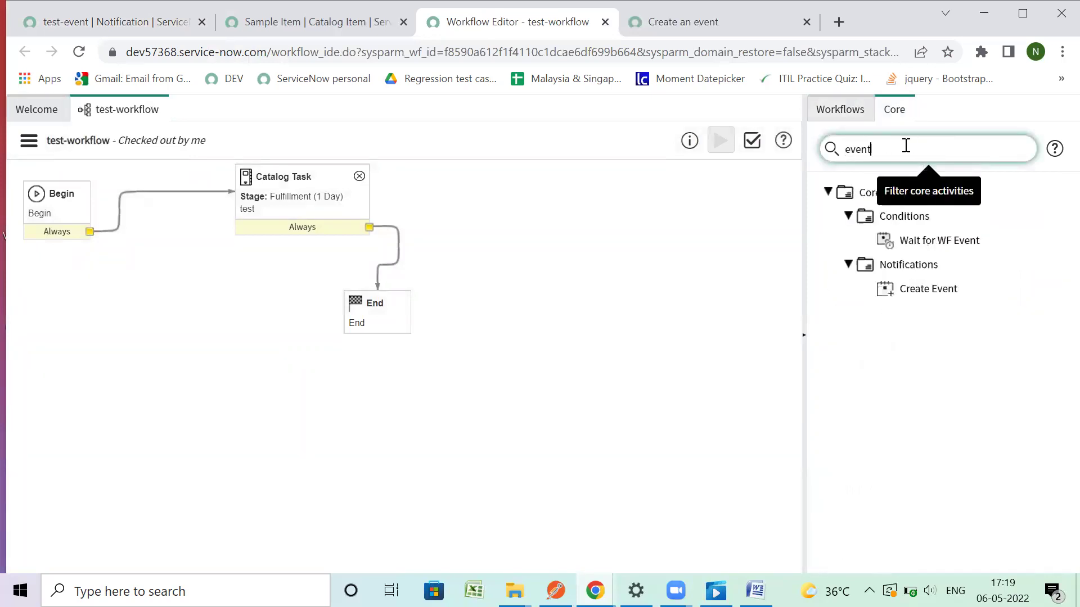
pyautogui.moveTo(913, 289); pyautogui.dragTo(545, 211)
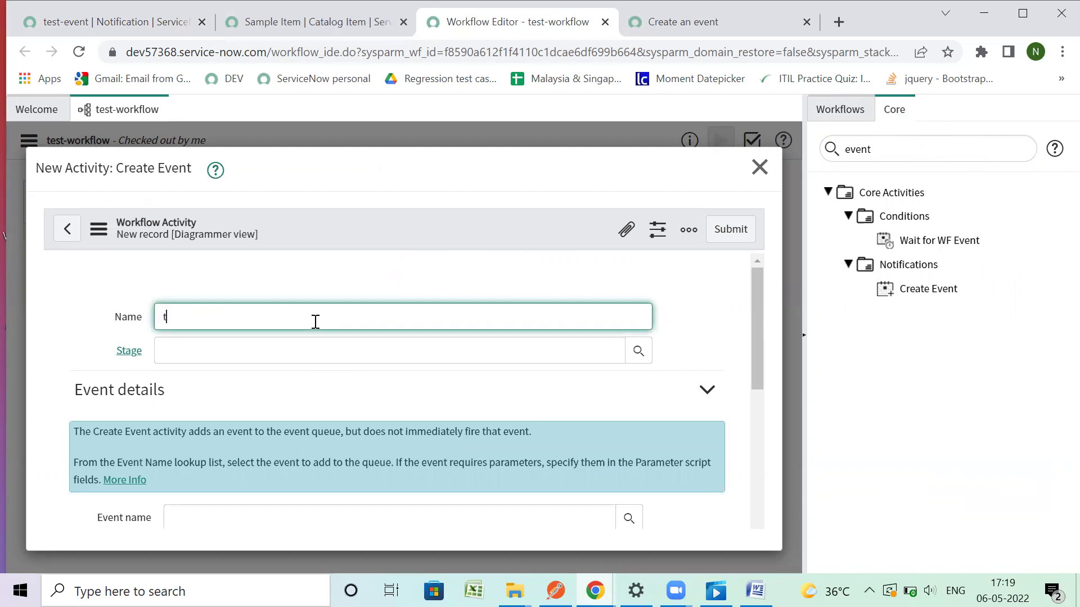
# Name the activity 'send notification to user' and choose test.event as its Event name
pyautogui.write('send notification to user')
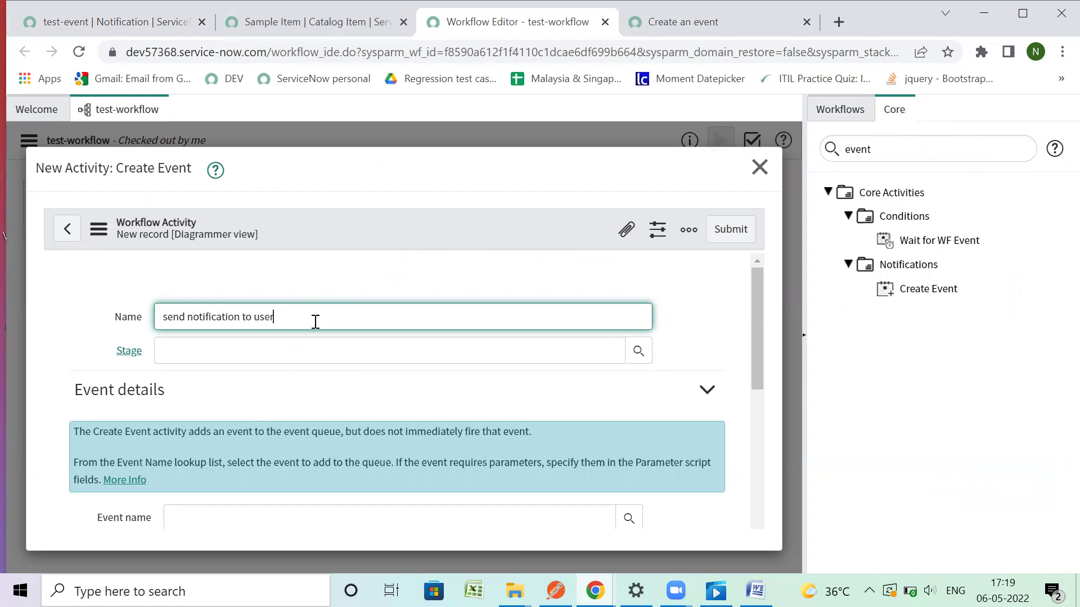
pyautogui.scroll(-3, 314, 338)
pyautogui.scroll(3, 379, 339)
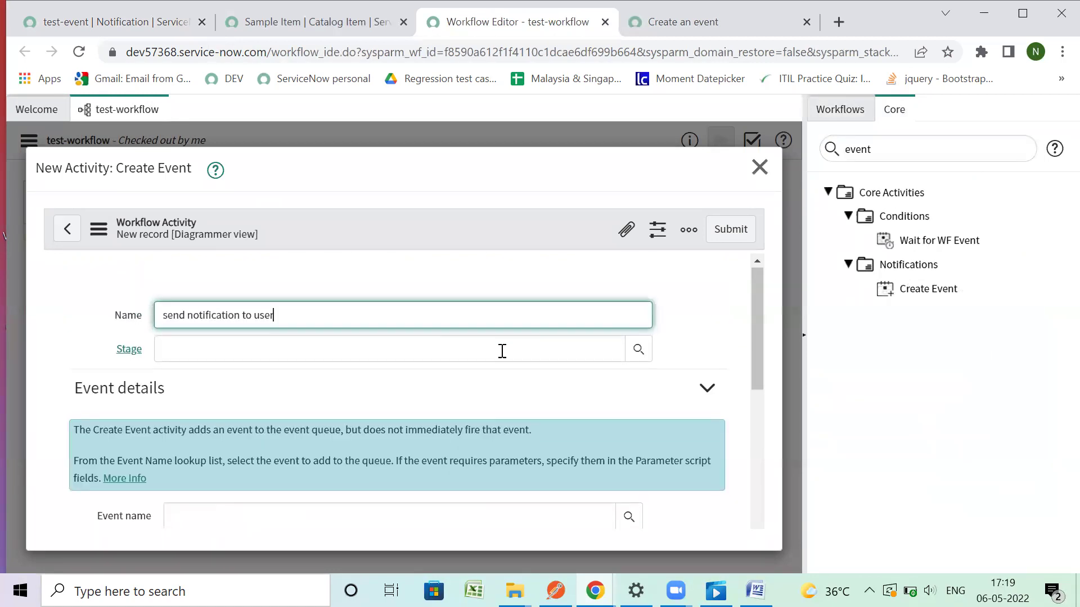
pyautogui.scroll(-3, 501, 352)
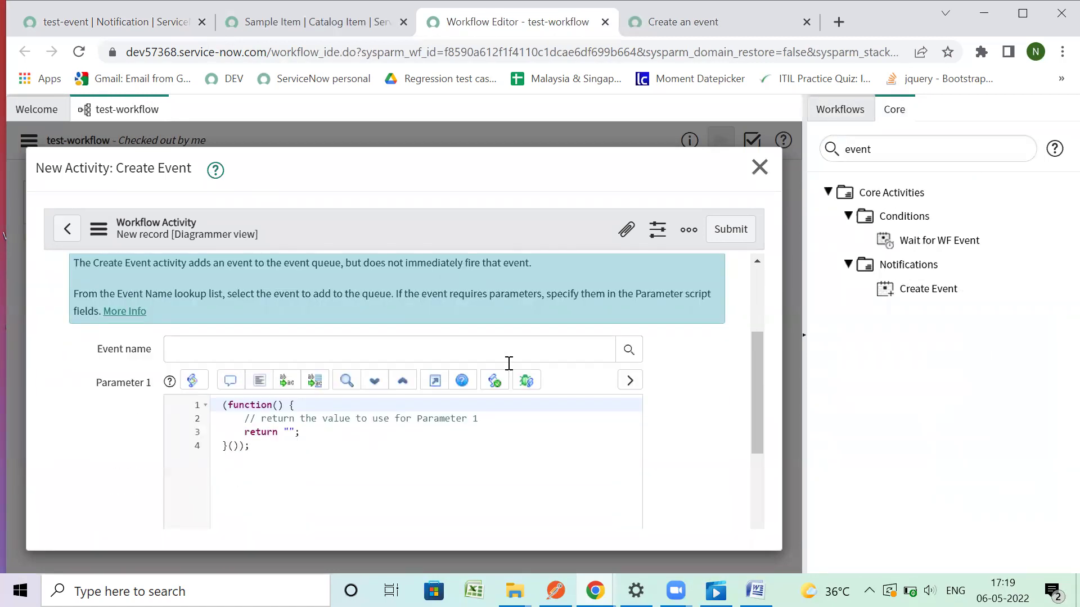
pyautogui.click(635, 358)
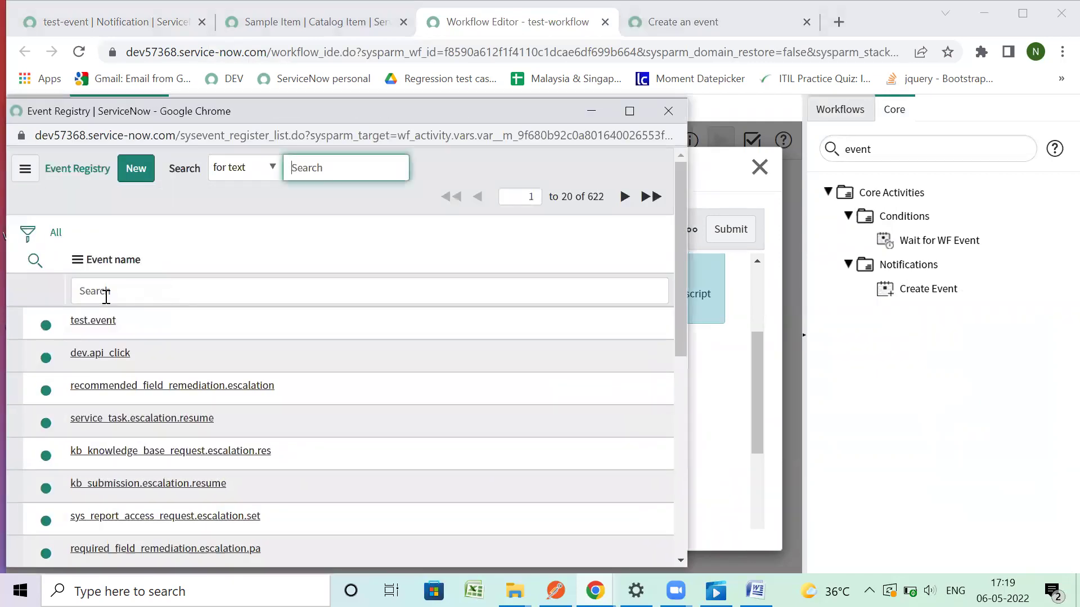
pyautogui.click(90, 318)
# Leave both parameter scripts at defaults and submit the new Create Event activity
pyautogui.scroll(-1, 330, 401)
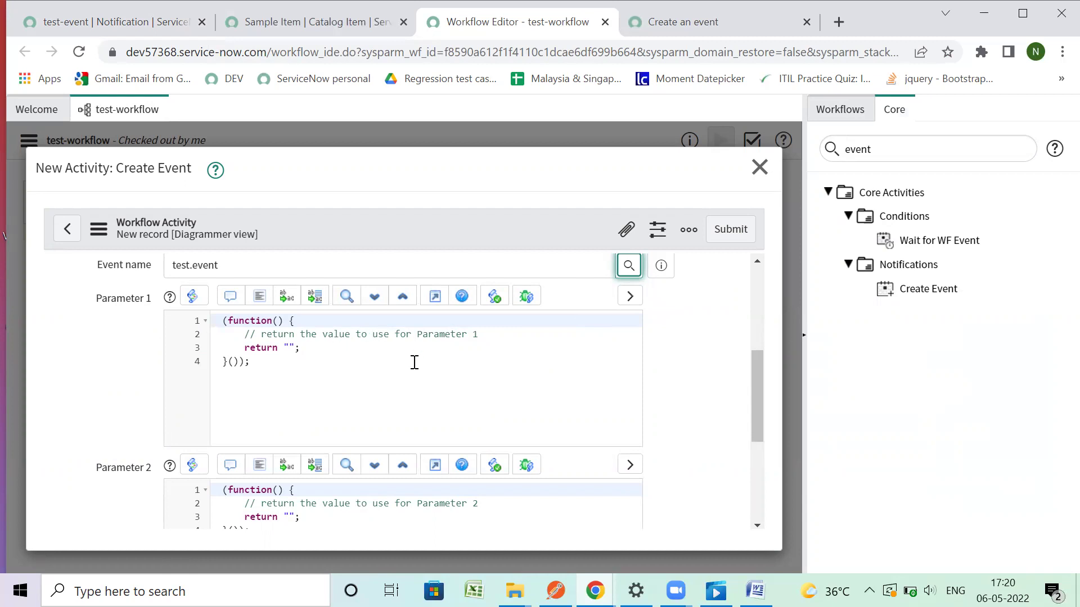
pyautogui.scroll(-2, 414, 363)
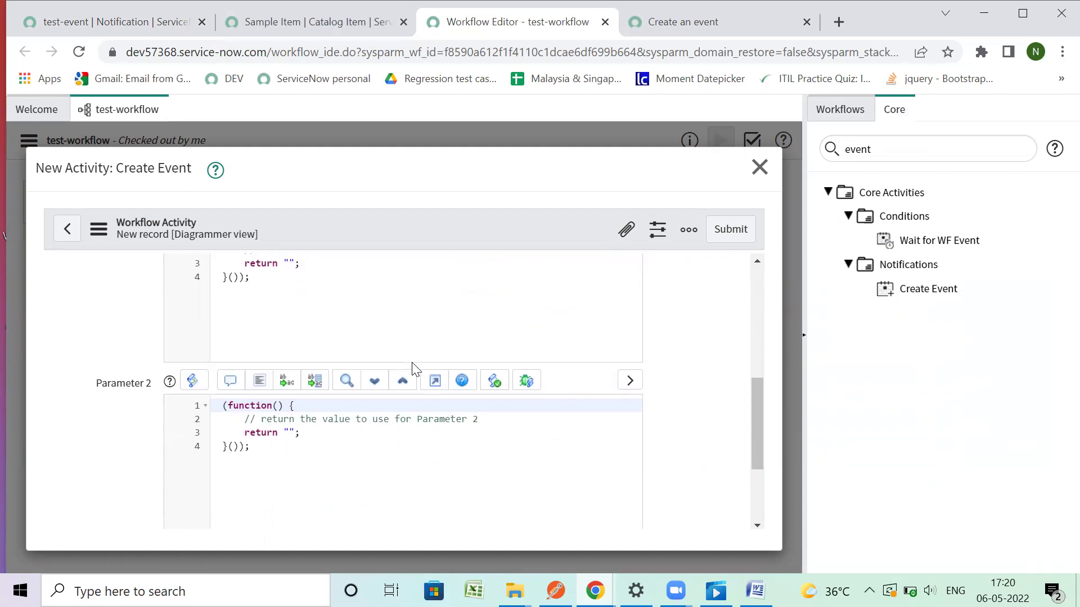
pyautogui.scroll(2, 415, 368)
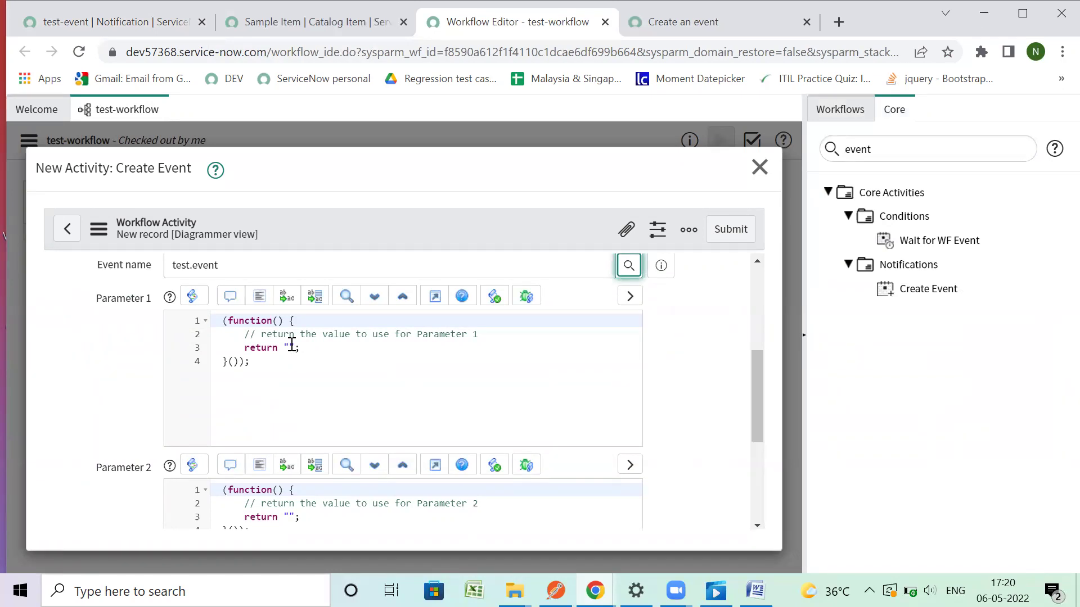
pyautogui.scroll(2, 326, 402)
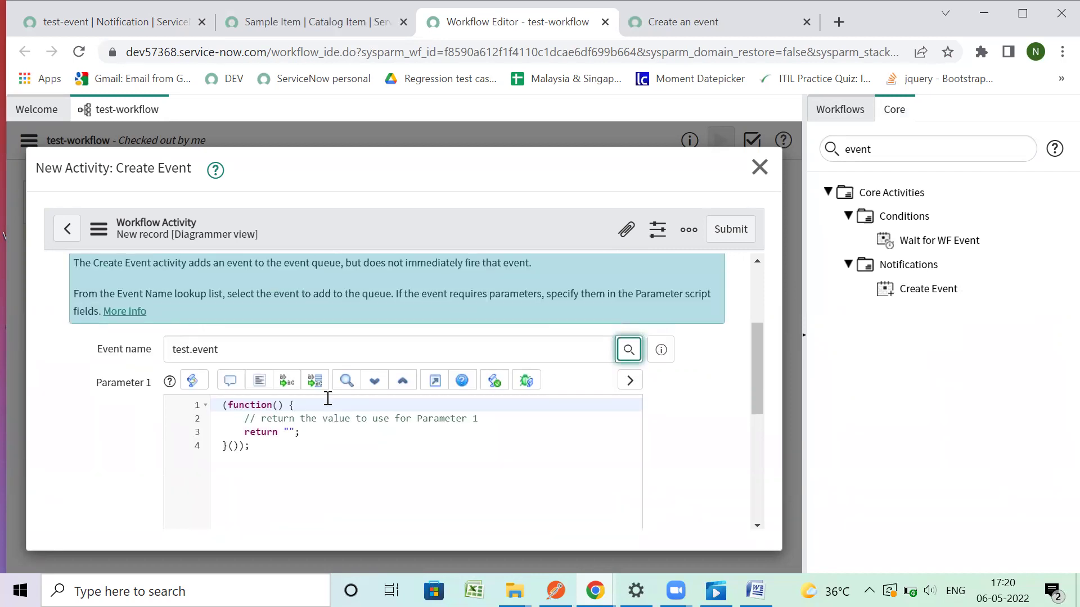
pyautogui.scroll(-2, 327, 398)
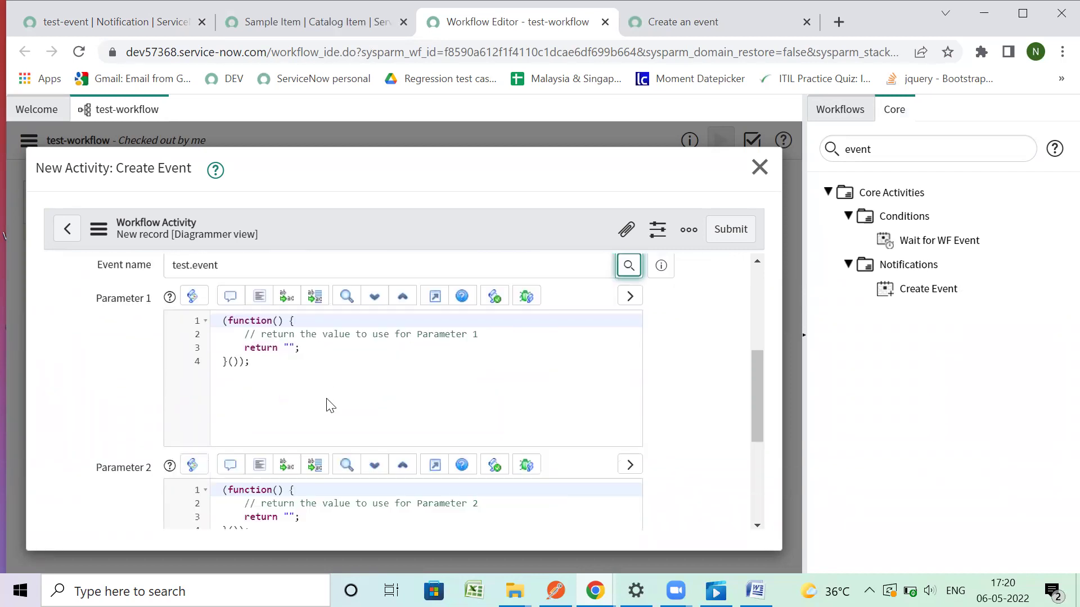
pyautogui.scroll(-2, 330, 405)
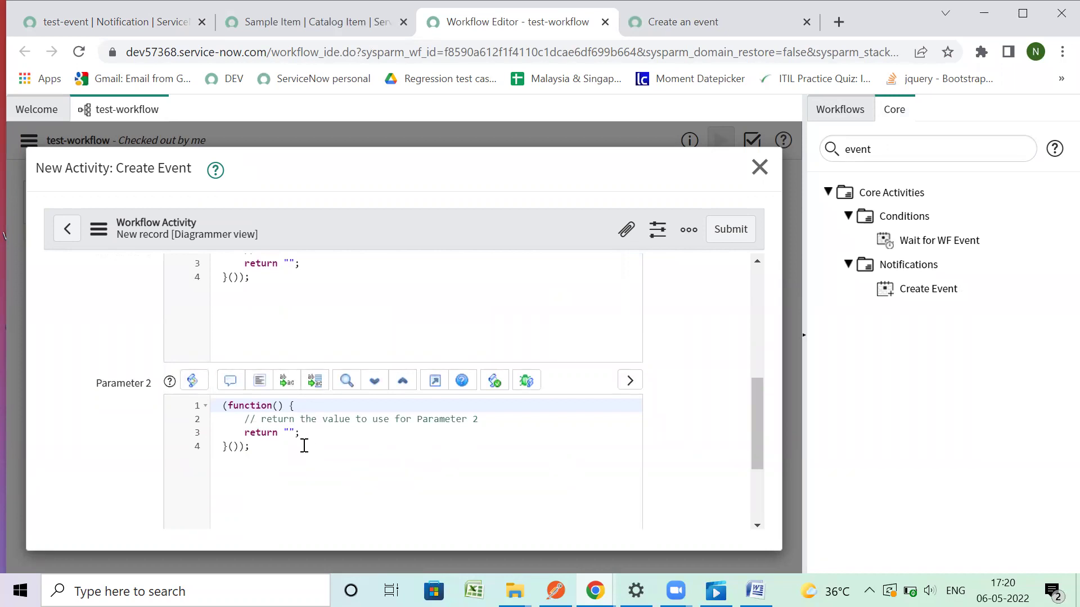
pyautogui.scroll(4, 303, 446)
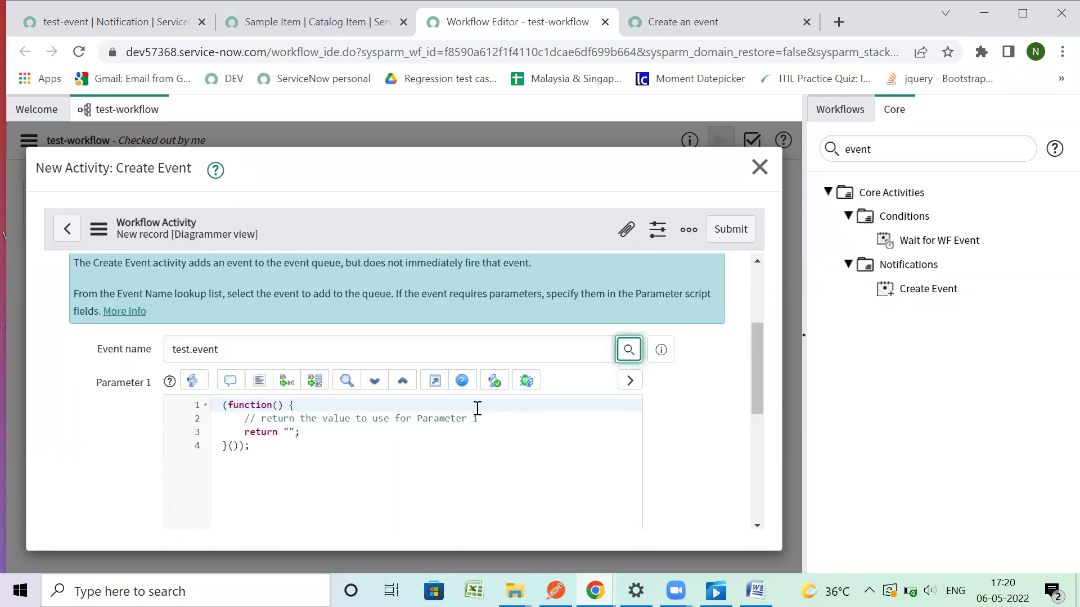
pyautogui.click(503, 418)
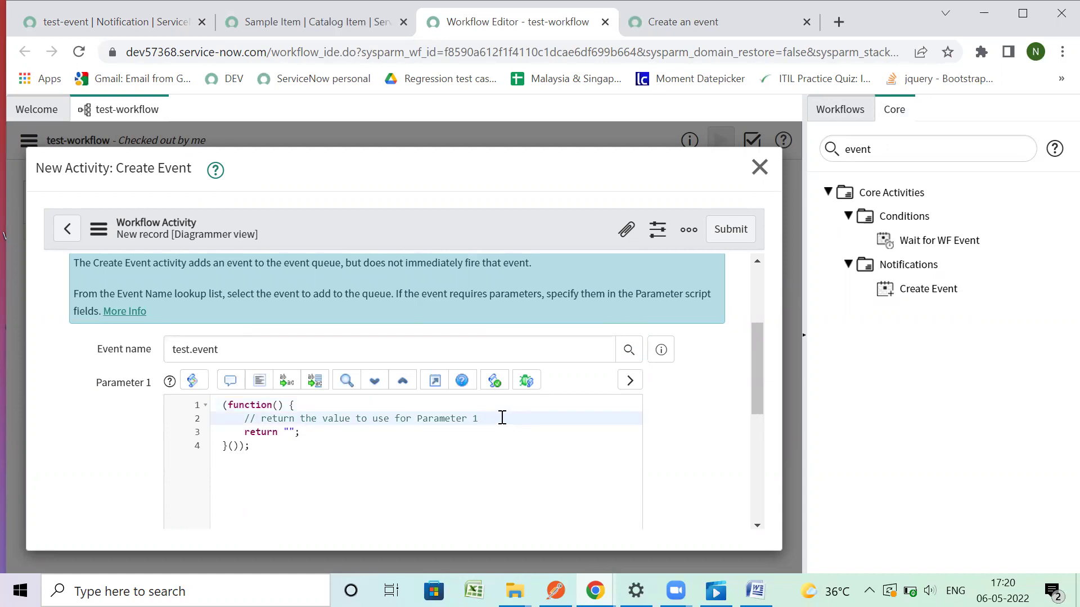
pyautogui.scroll(3, 557, 366)
pyautogui.scroll(-2, 506, 399)
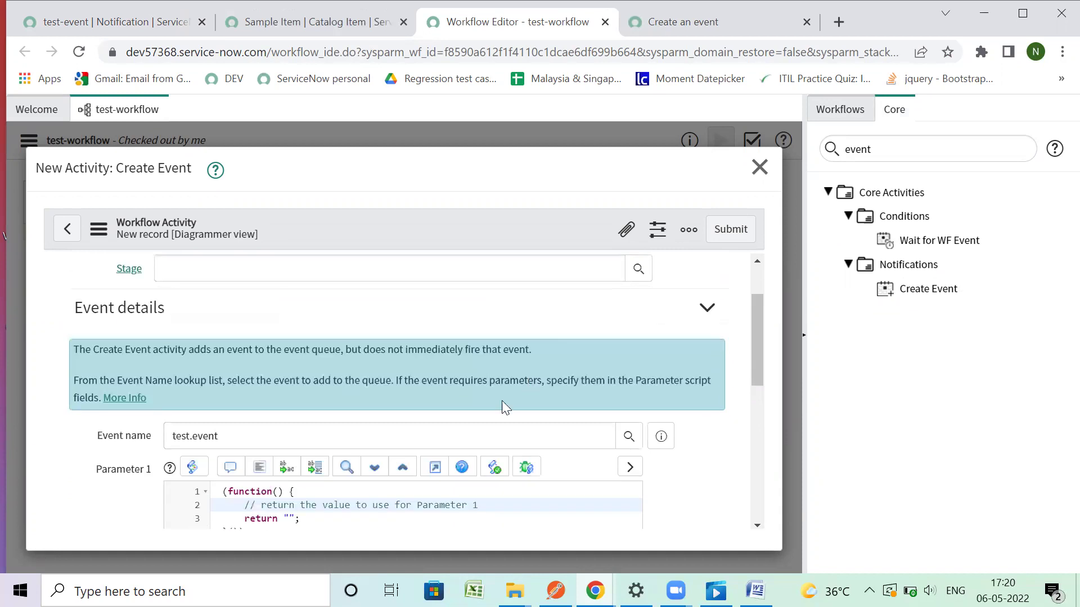
pyautogui.click(731, 229)
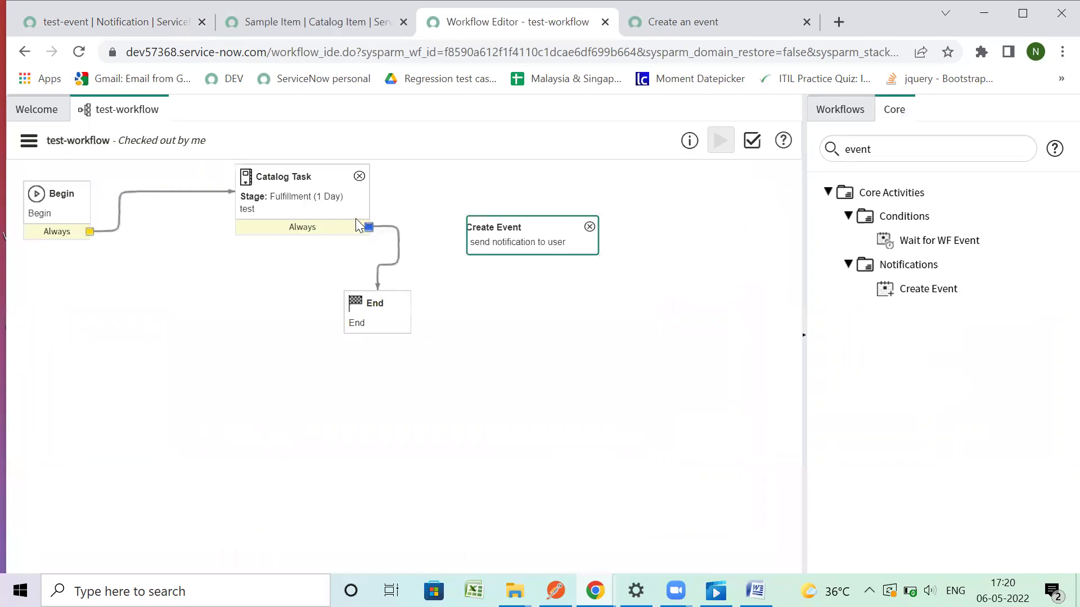
# Wire Catalog Task → Create Event → End, delete the old Catalog Task → End link, reposition End
pyautogui.moveTo(369, 226); pyautogui.dragTo(507, 231)
pyautogui.moveTo(599, 264); pyautogui.dragTo(390, 295)
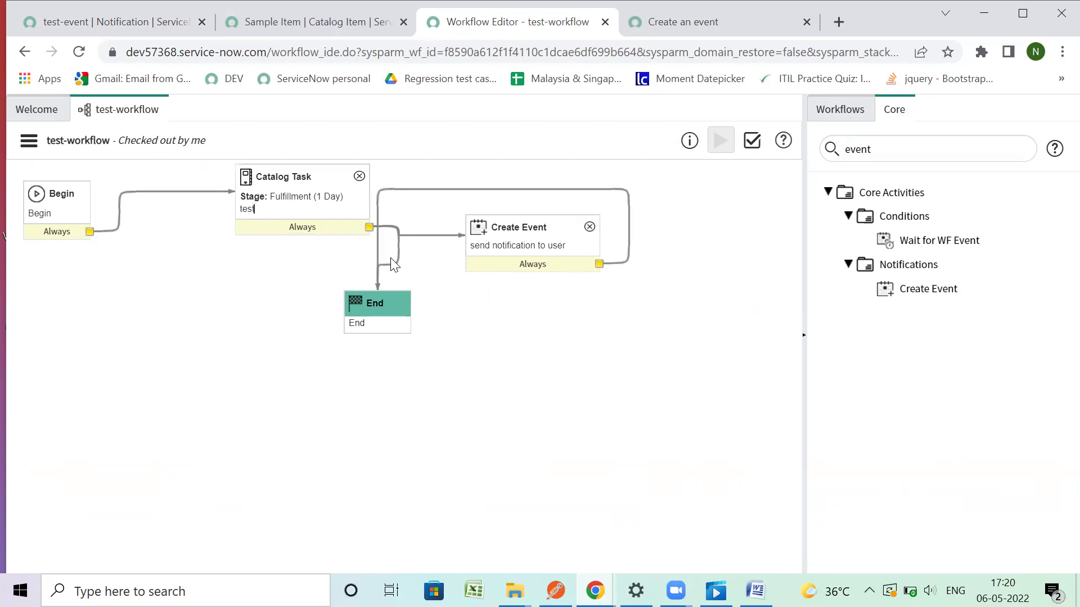
pyautogui.click(396, 269)
pyautogui.press('Delete')
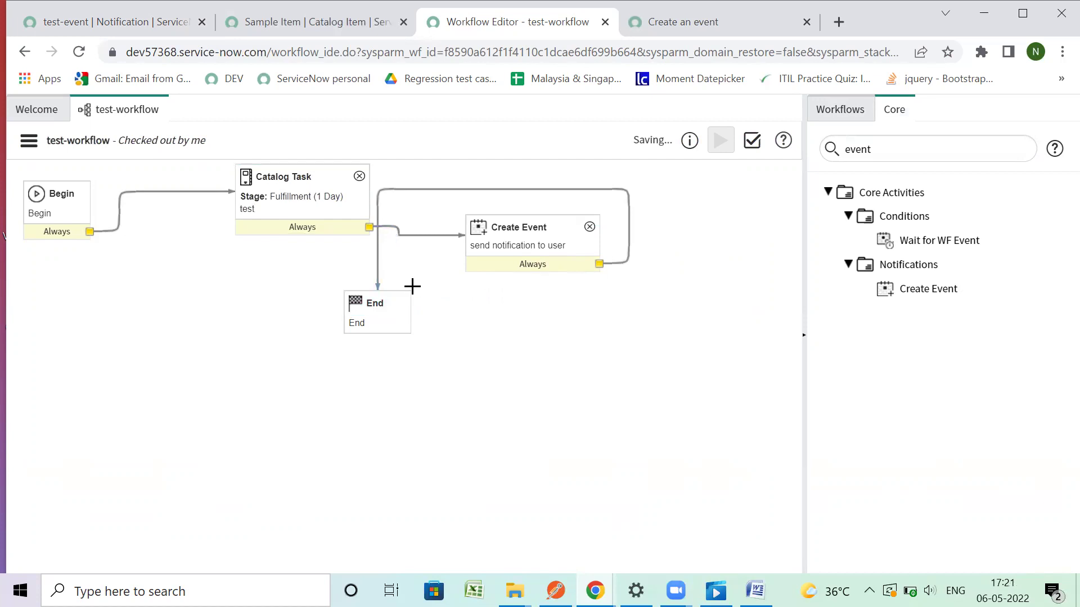
pyautogui.moveTo(377, 305); pyautogui.dragTo(488, 352)
# Publish test-workflow and return to the Sample Item catalog item
pyautogui.click(29, 141)
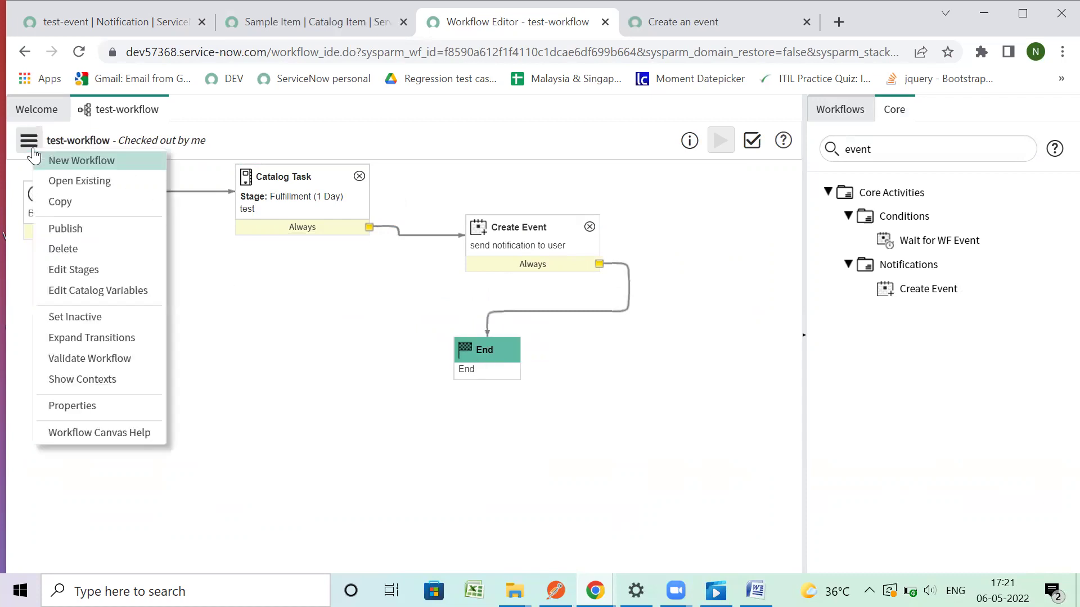
pyautogui.click(65, 228)
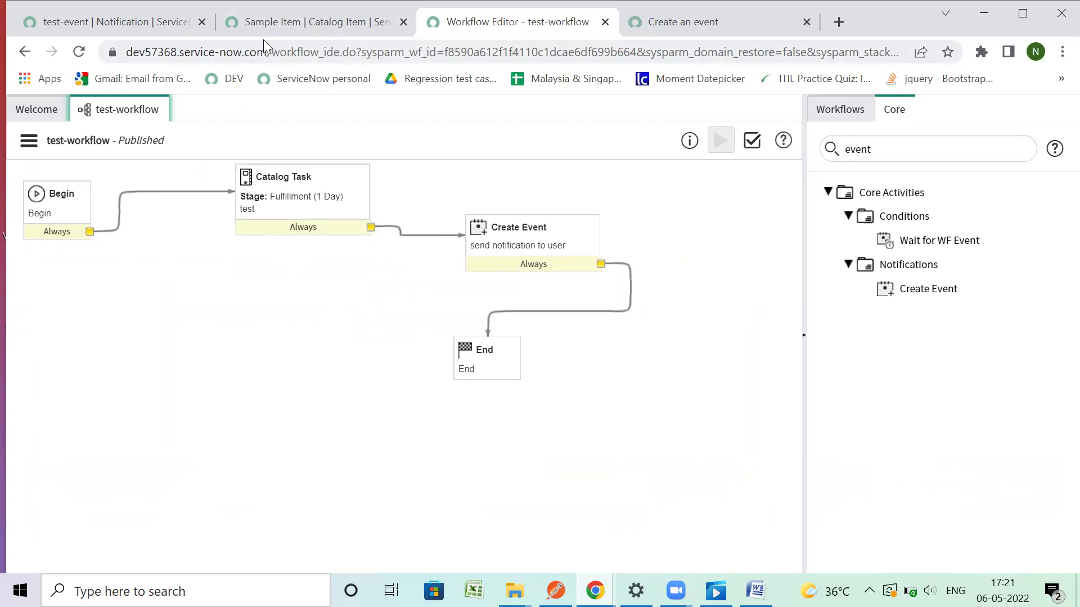
pyautogui.doubleClick(119, 141)
pyautogui.click(299, 24)
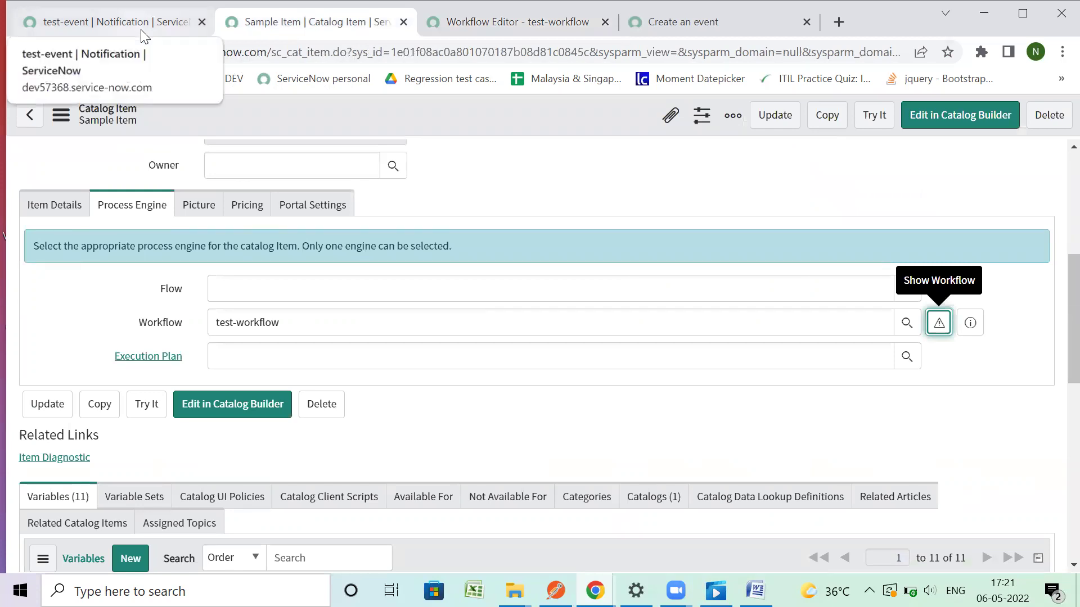
# Start ordering the Sample Item and set its Product Name to 'test'
pyautogui.scroll(6, 449, 244)
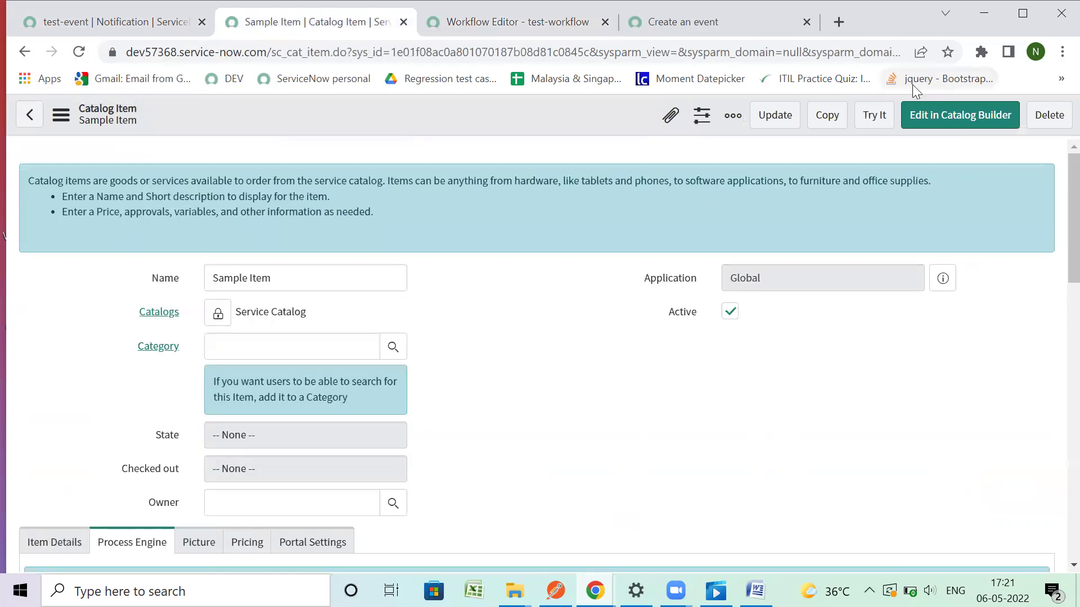
pyautogui.click(874, 115)
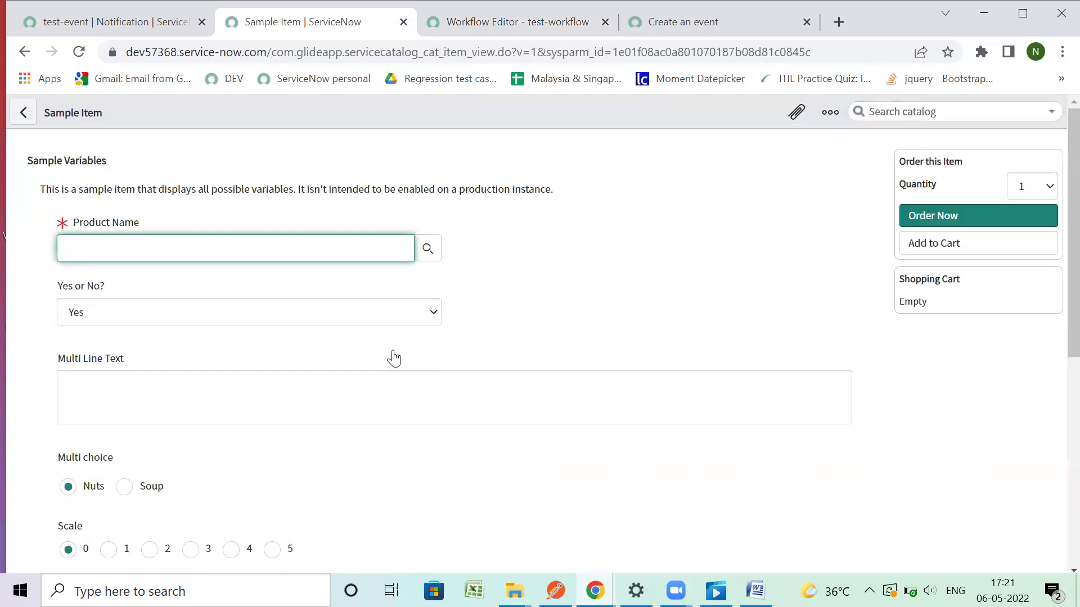
pyautogui.click(426, 255)
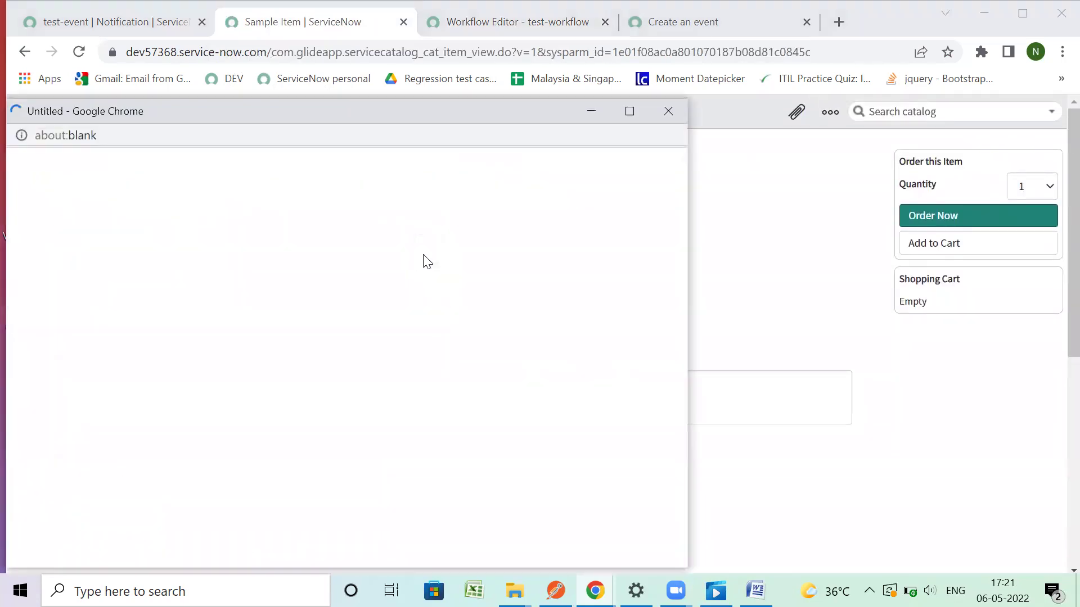
pyautogui.click(79, 321)
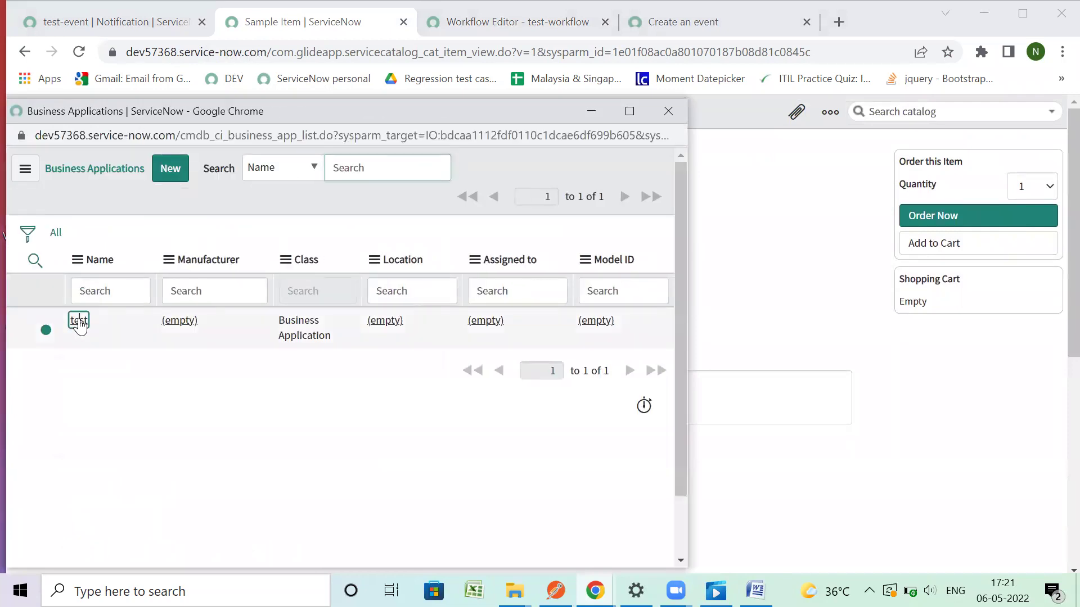
pyautogui.scroll(-7, 253, 331)
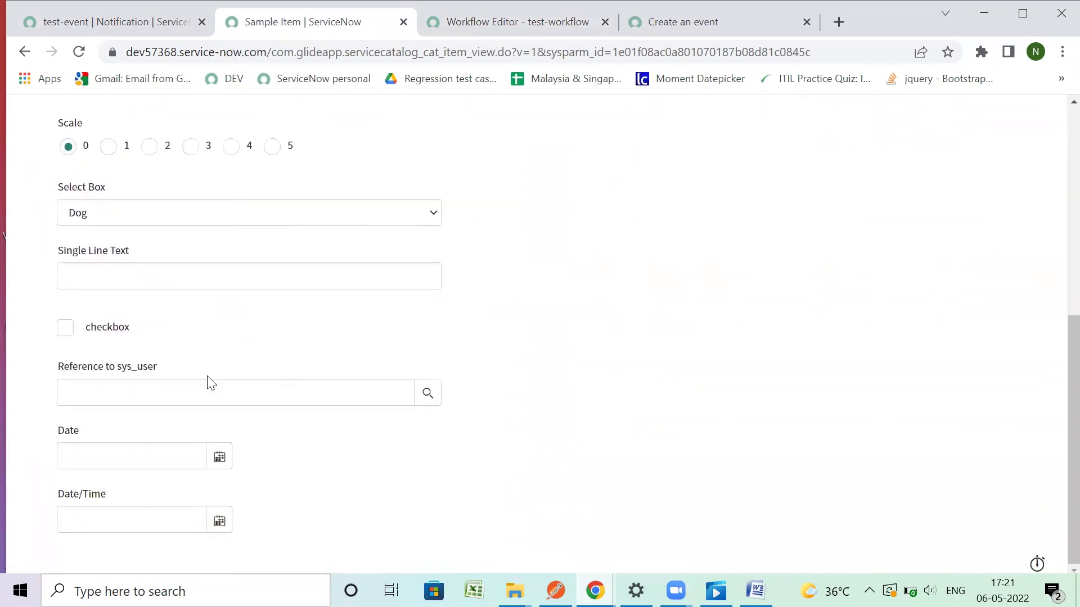
# Choose a user for the sys_user field, pick a date, and order the item
pyautogui.click(178, 403)
pyautogui.write('t')
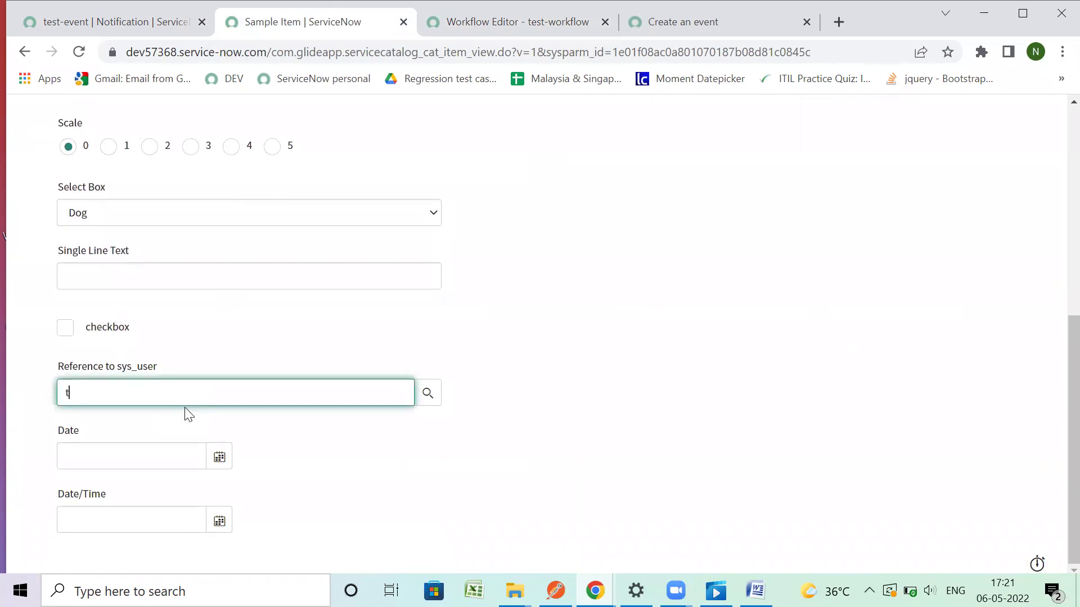
pyautogui.click(182, 450)
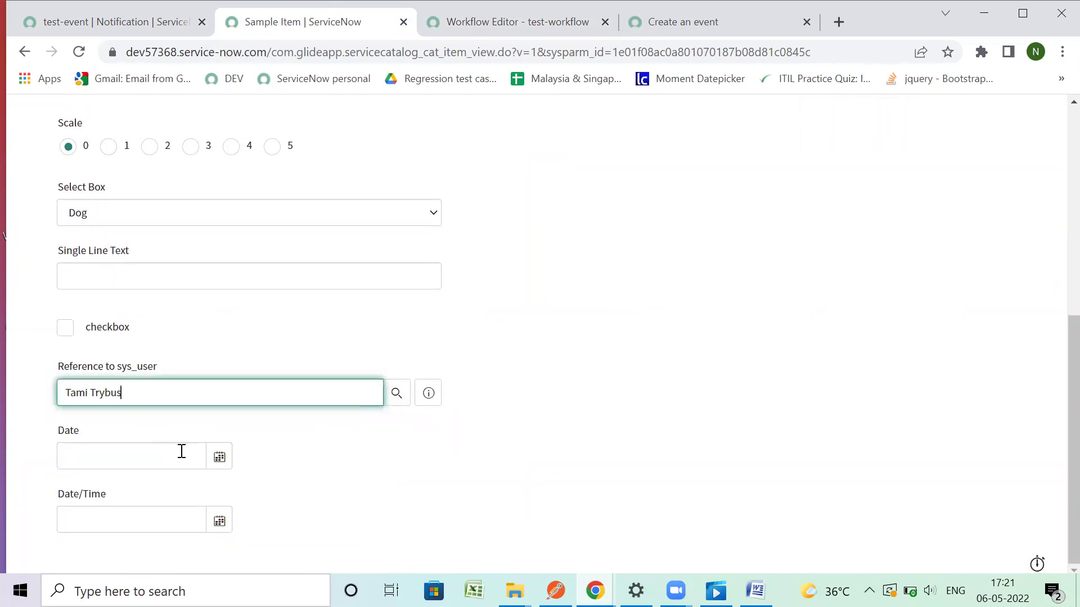
pyautogui.click(219, 457)
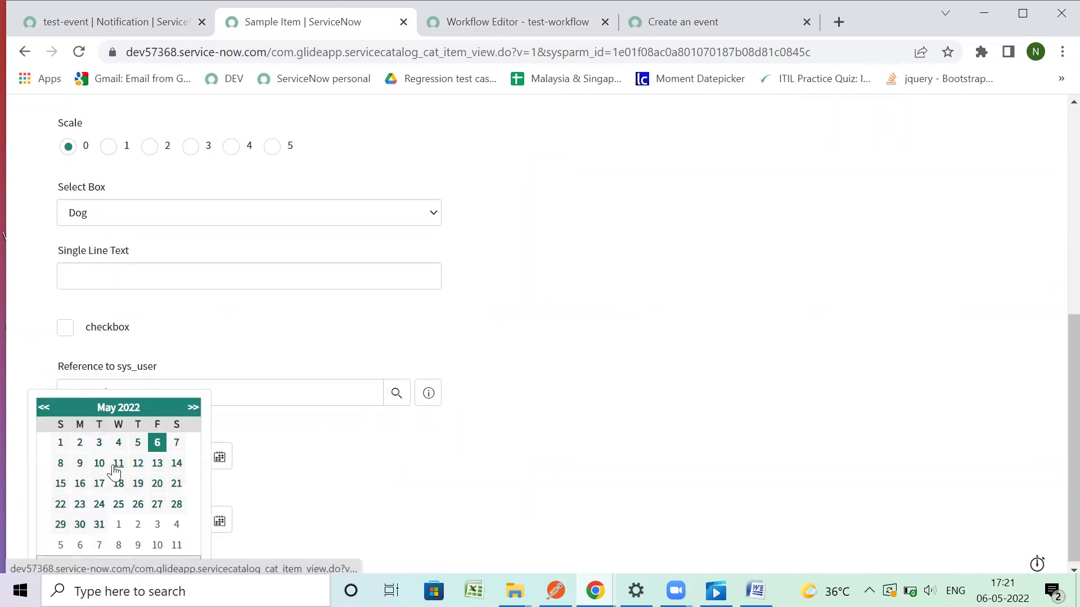
pyautogui.click(100, 465)
pyautogui.scroll(7, 810, 313)
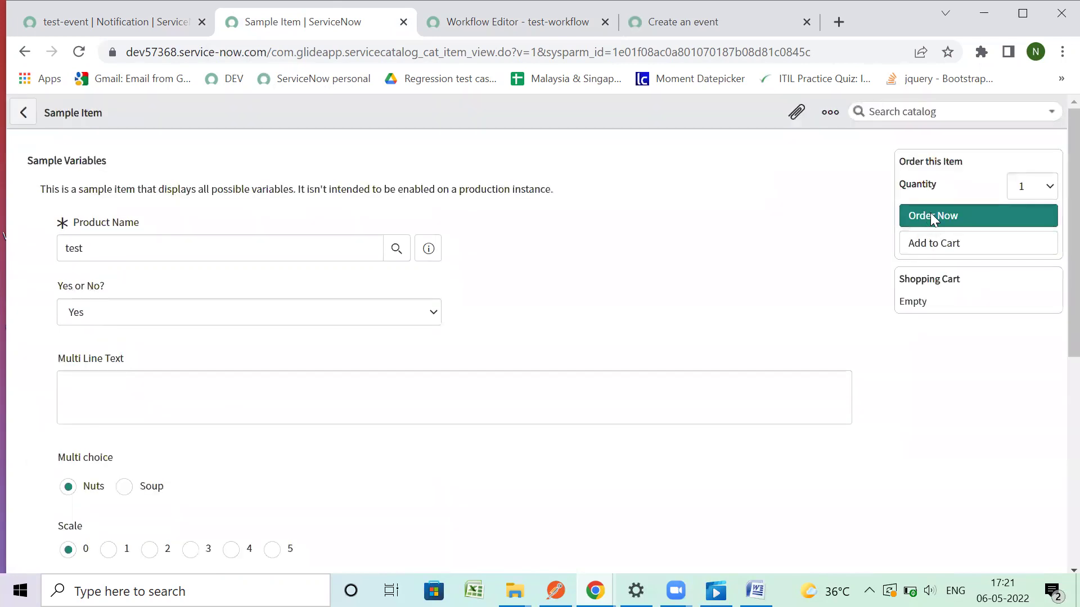
pyautogui.click(919, 216)
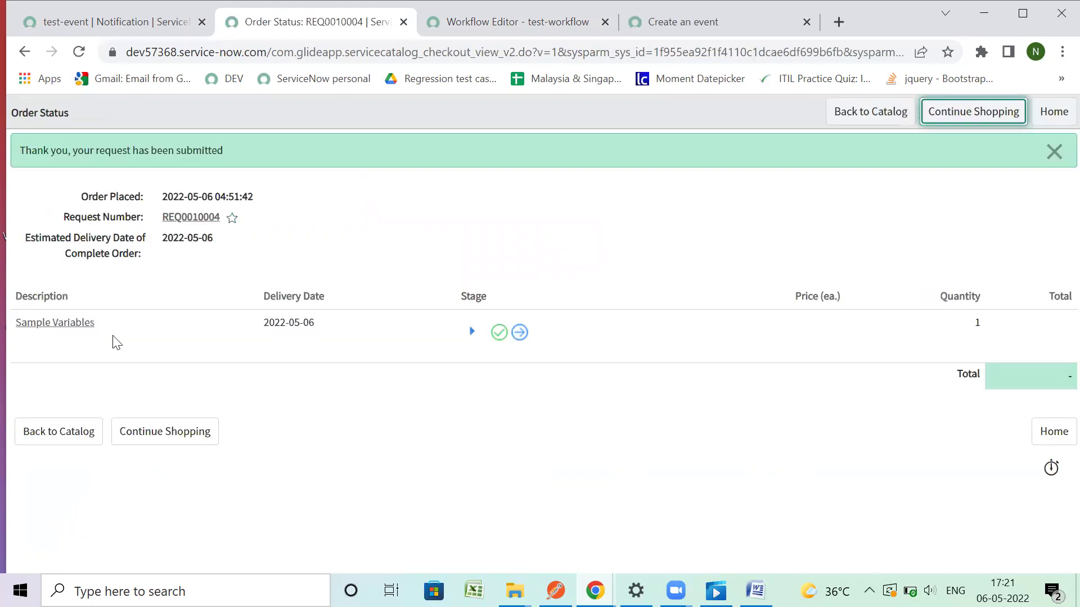
# Open RITM0010004 from the order status and scroll to its Catalog Tasks list
pyautogui.click(54, 323)
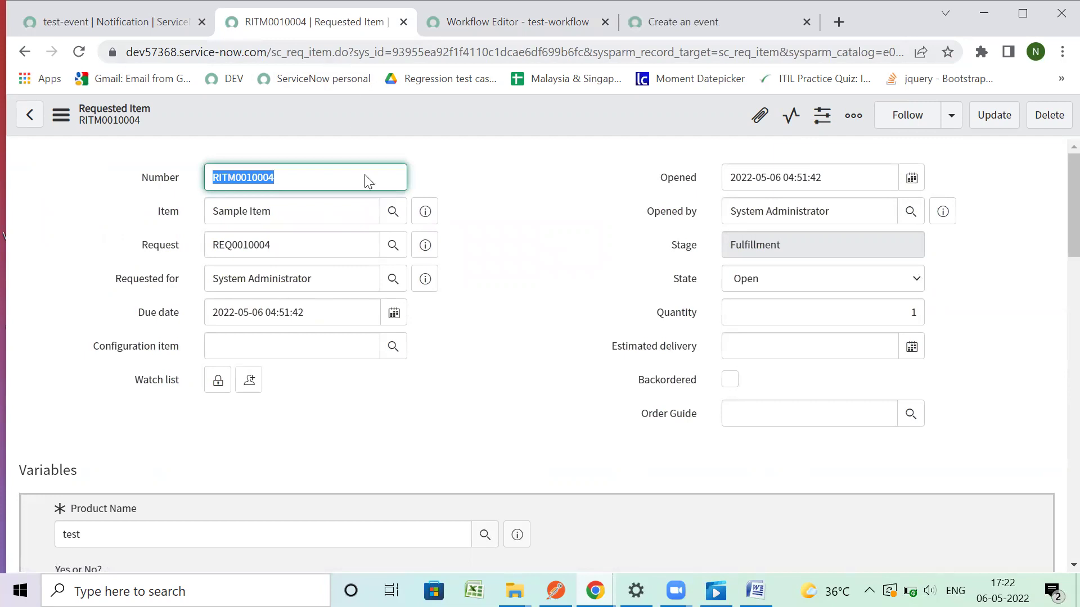
pyautogui.scroll(-12, 415, 244)
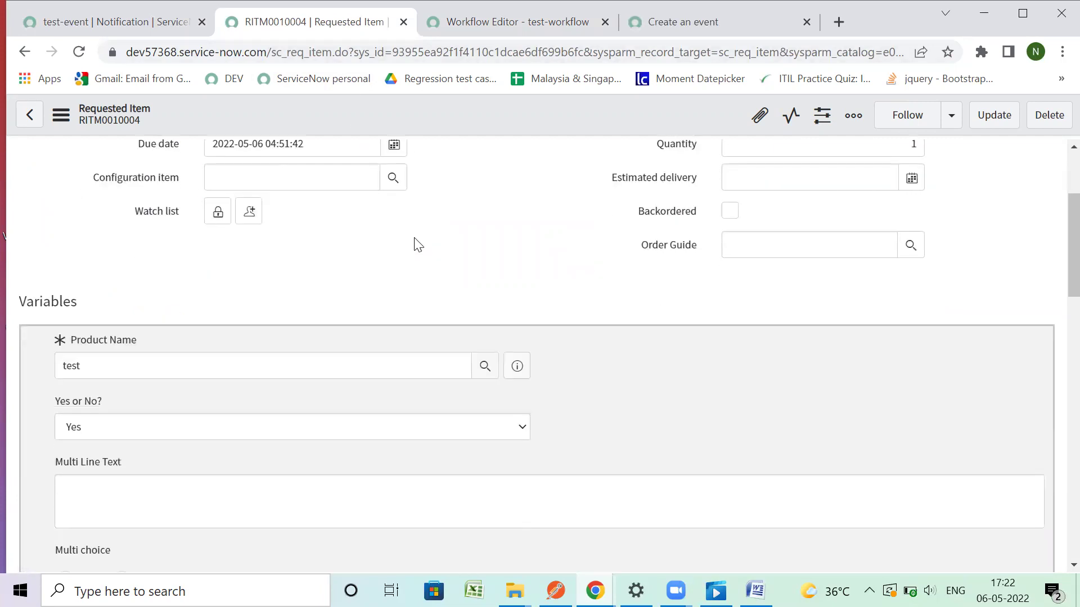
pyautogui.scroll(-8, 422, 253)
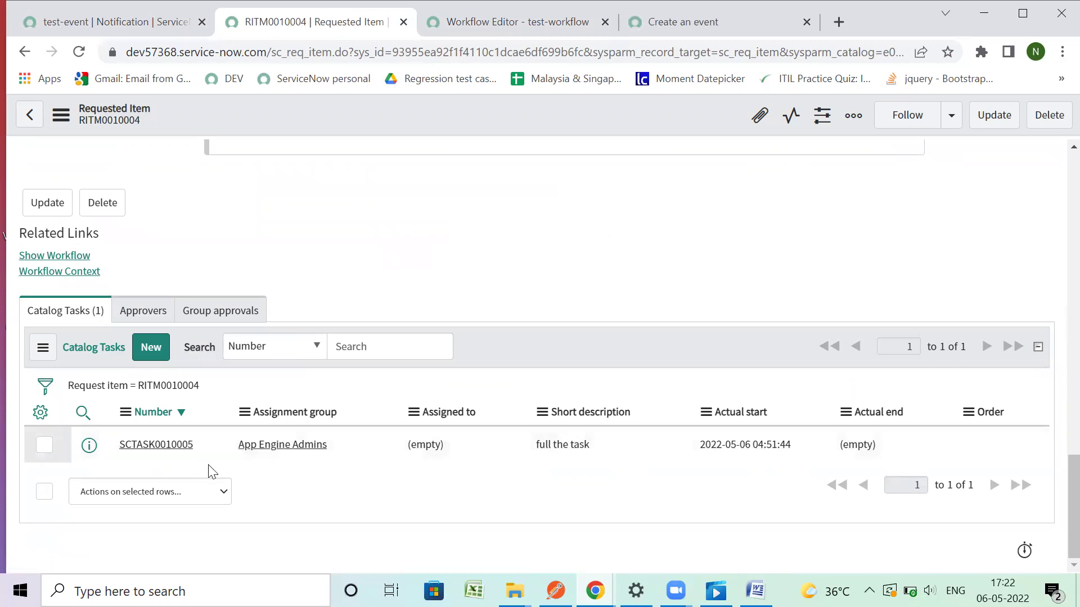
# Open SCTASK0010005 in a new tab and close it as complete
pyautogui.rightClick(89, 446)
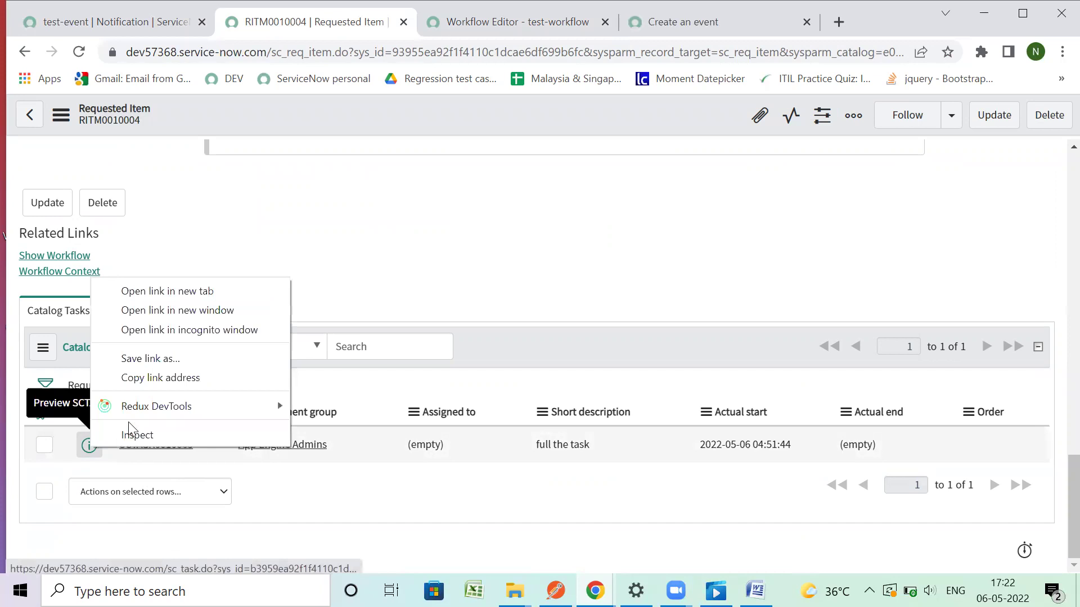
pyautogui.click(155, 294)
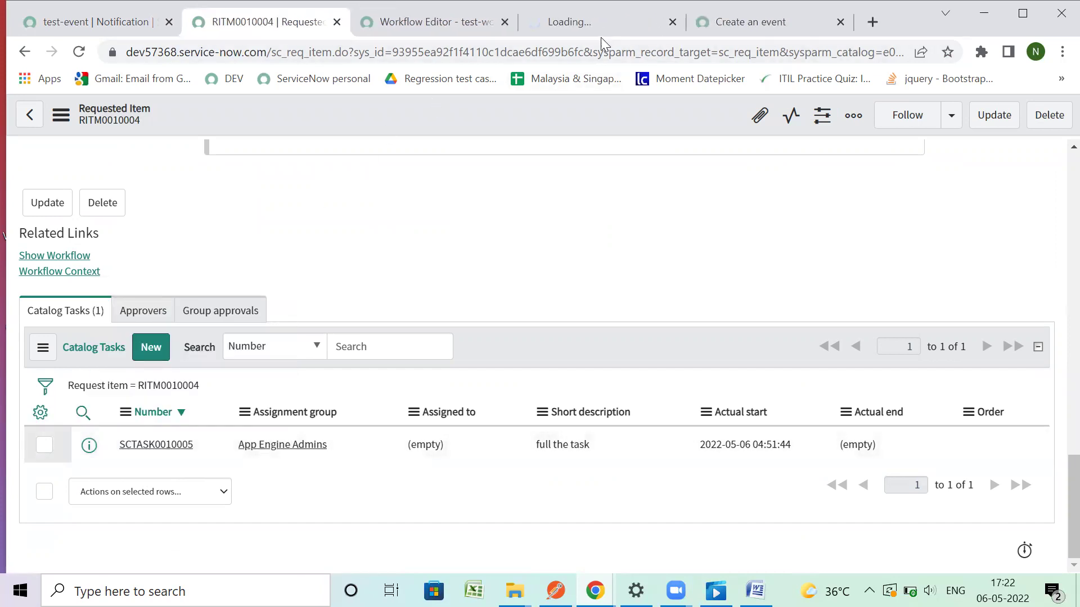
pyautogui.click(594, 30)
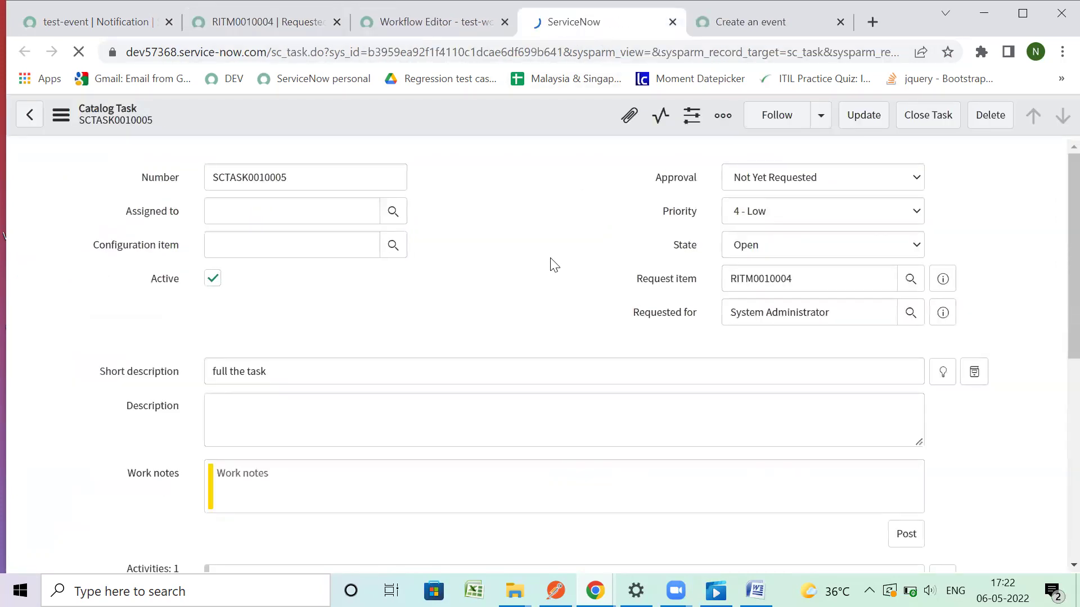
pyautogui.click(921, 116)
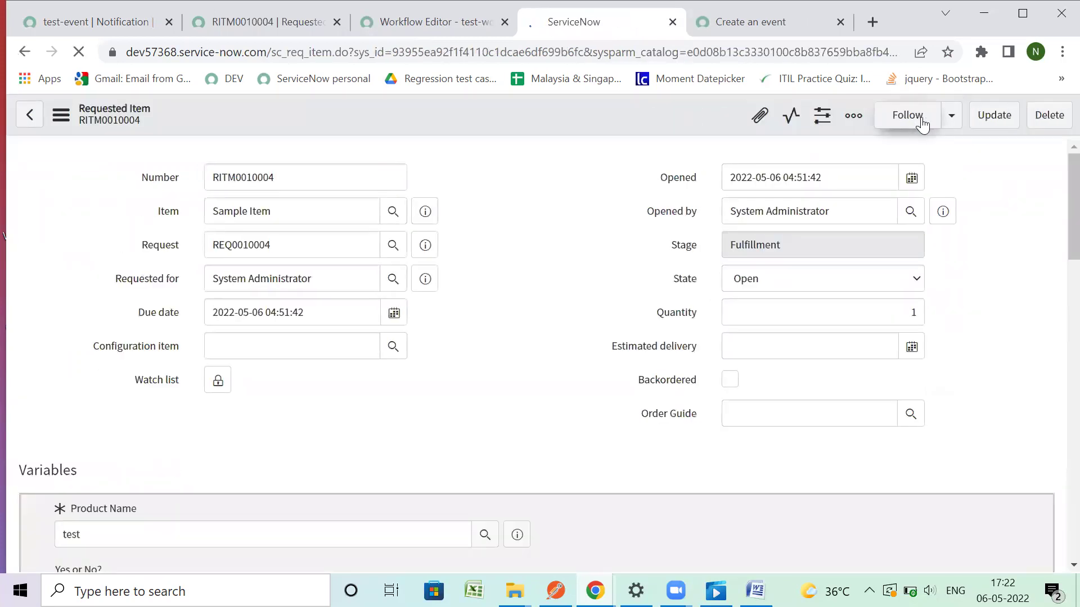
pyautogui.scroll(-10, 441, 362)
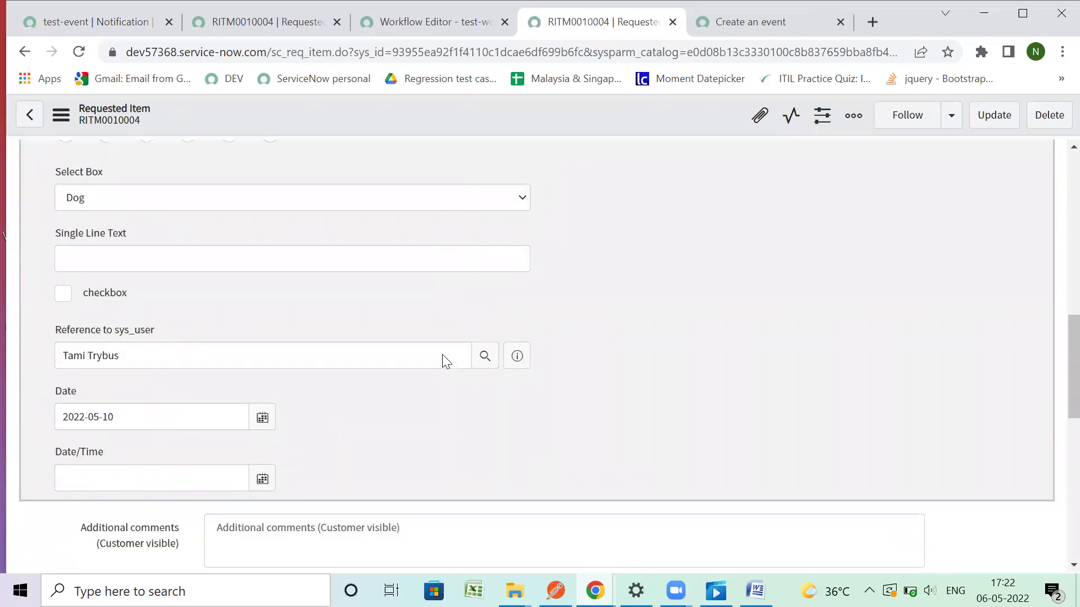
pyautogui.scroll(-7, 445, 362)
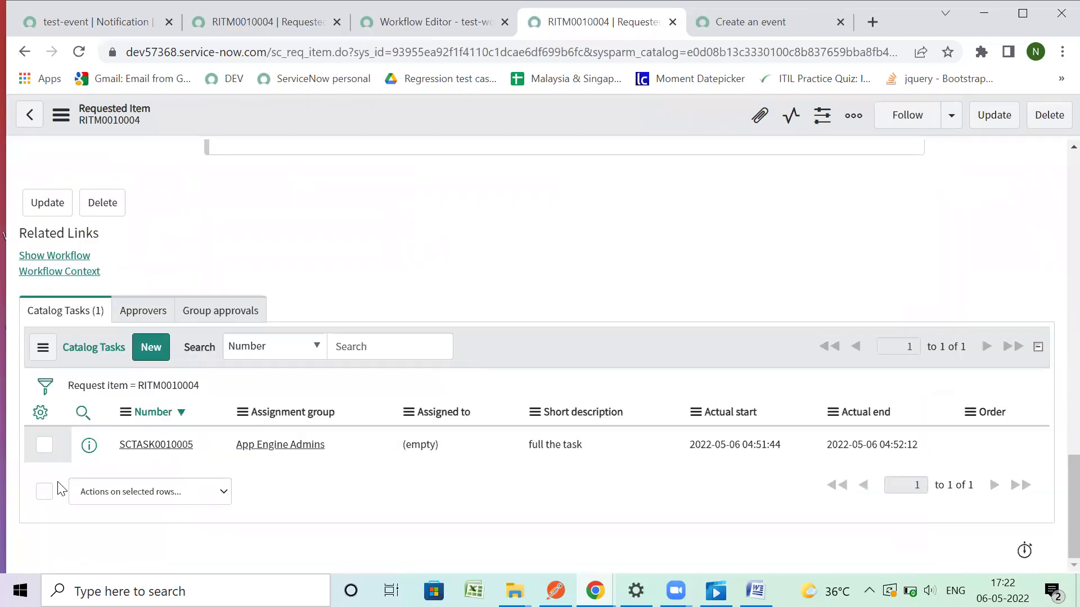
# Reopen SCTASK0010005 to confirm Closed Complete, then return to RITM0010004
pyautogui.rightClick(87, 446)
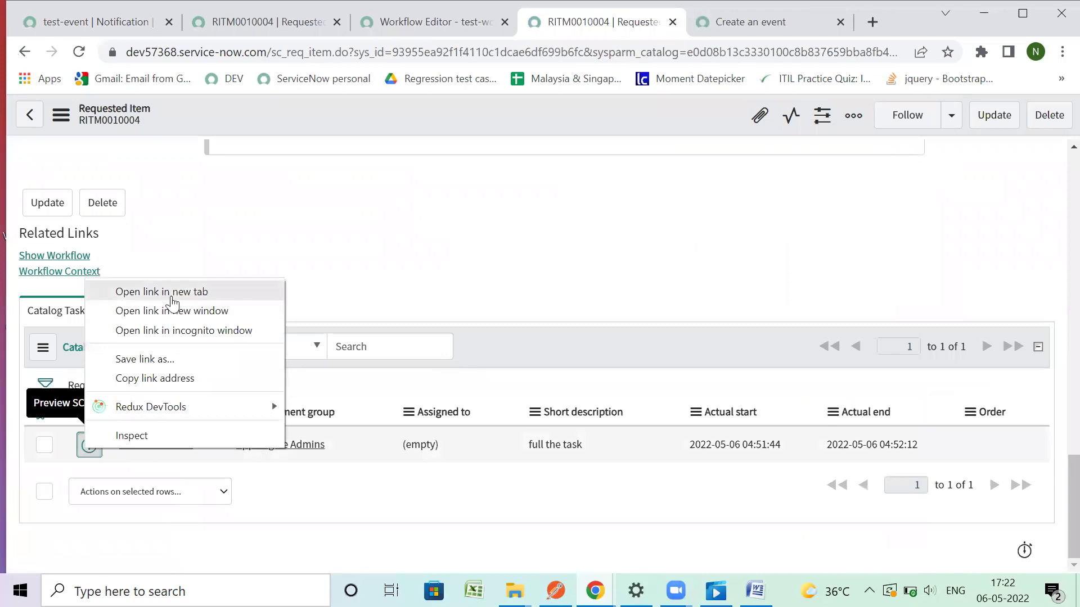
pyautogui.click(168, 293)
pyautogui.click(623, 27)
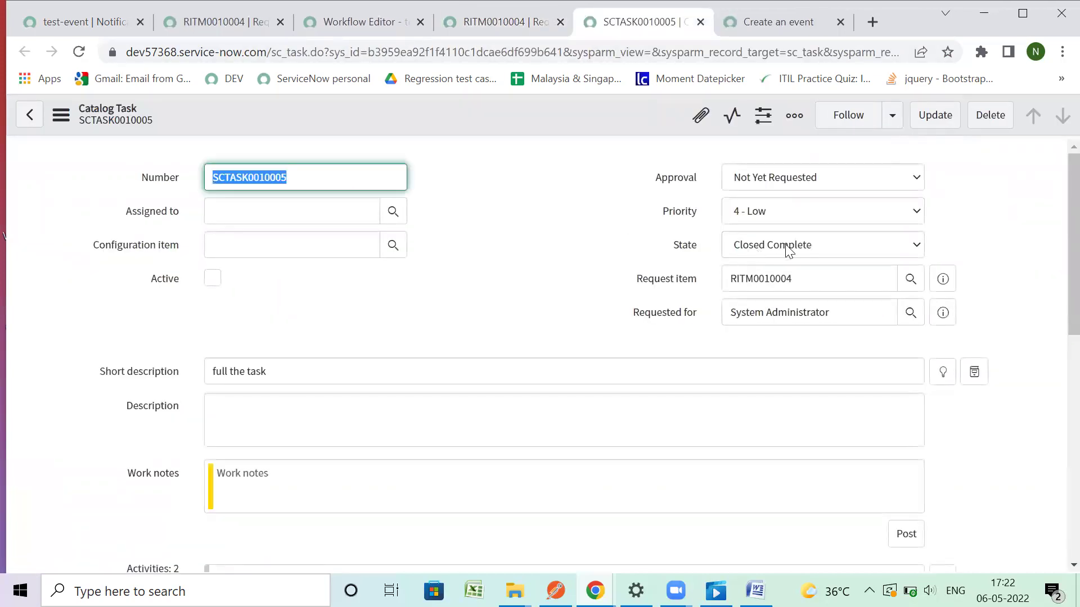
pyautogui.click(506, 31)
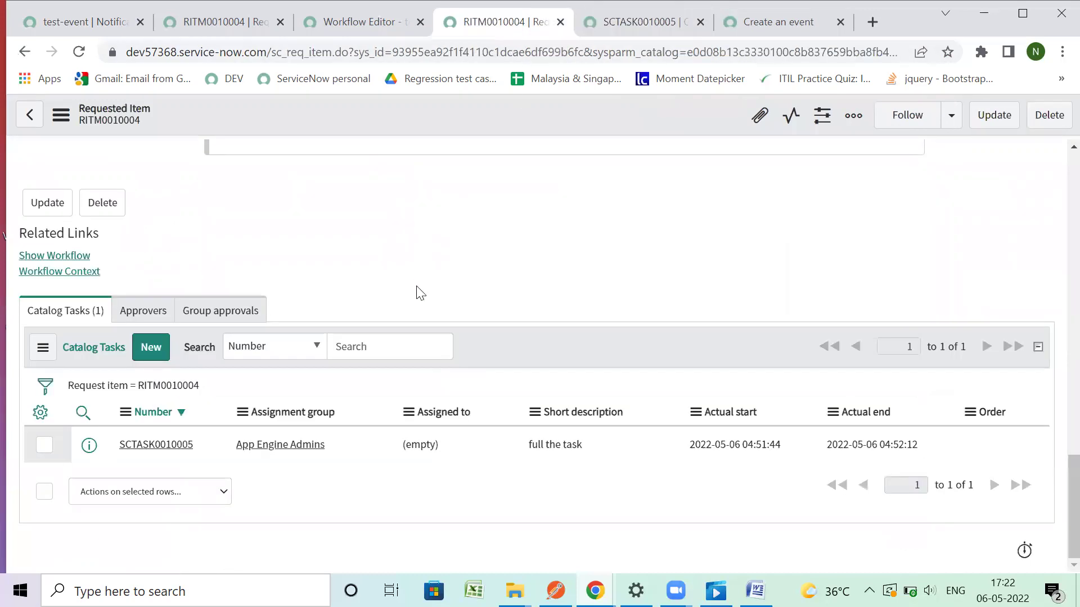
pyautogui.scroll(5, 421, 293)
pyautogui.scroll(-3, 419, 293)
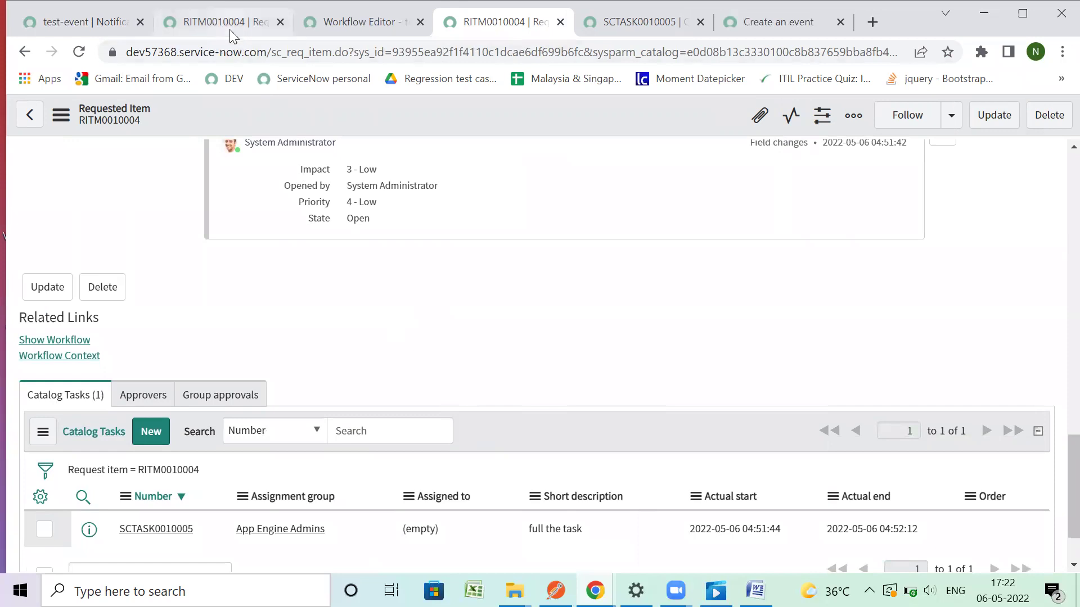
# From the test-event notification, filter the navigator by 'emails' and open System Logs > Emails in a new tab
pyautogui.click(90, 26)
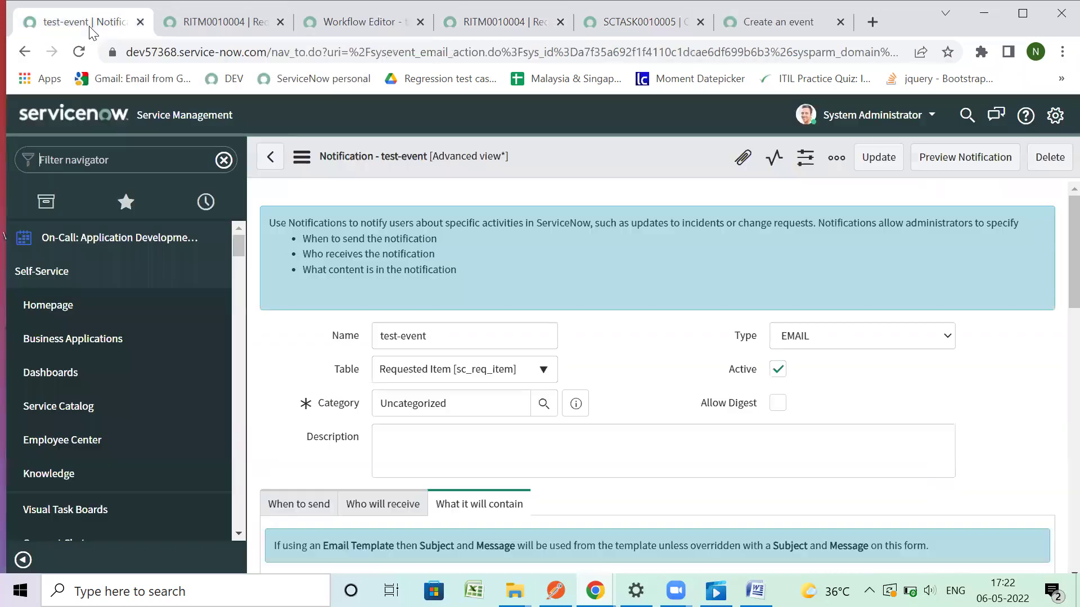
pyautogui.scroll(-10, 399, 325)
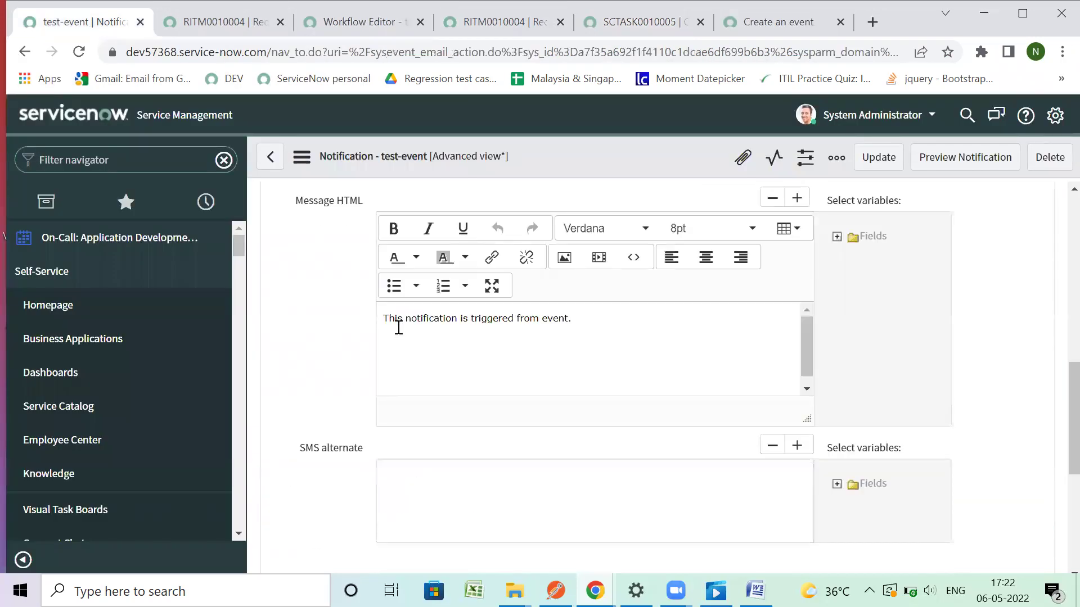
pyautogui.scroll(-1, 399, 327)
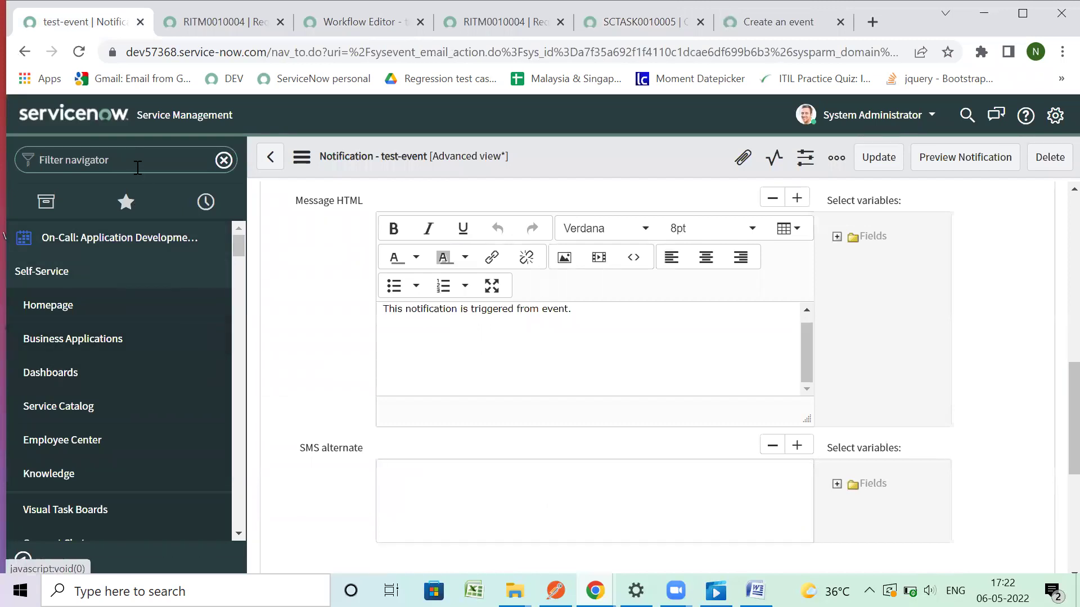
pyautogui.click(137, 167)
pyautogui.write('emails')
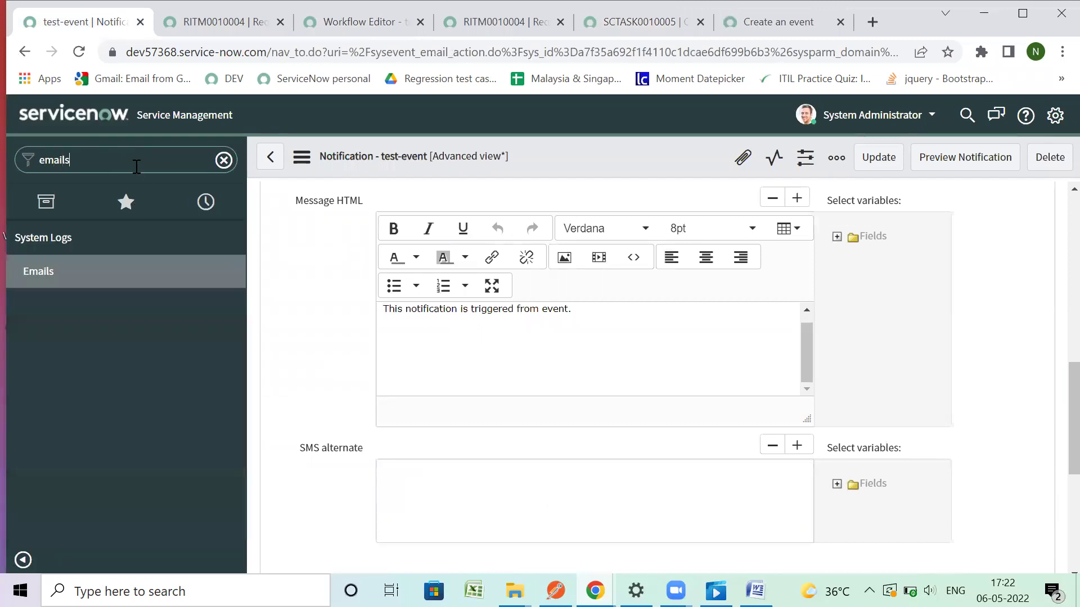
pyautogui.rightClick(48, 273)
pyautogui.click(74, 283)
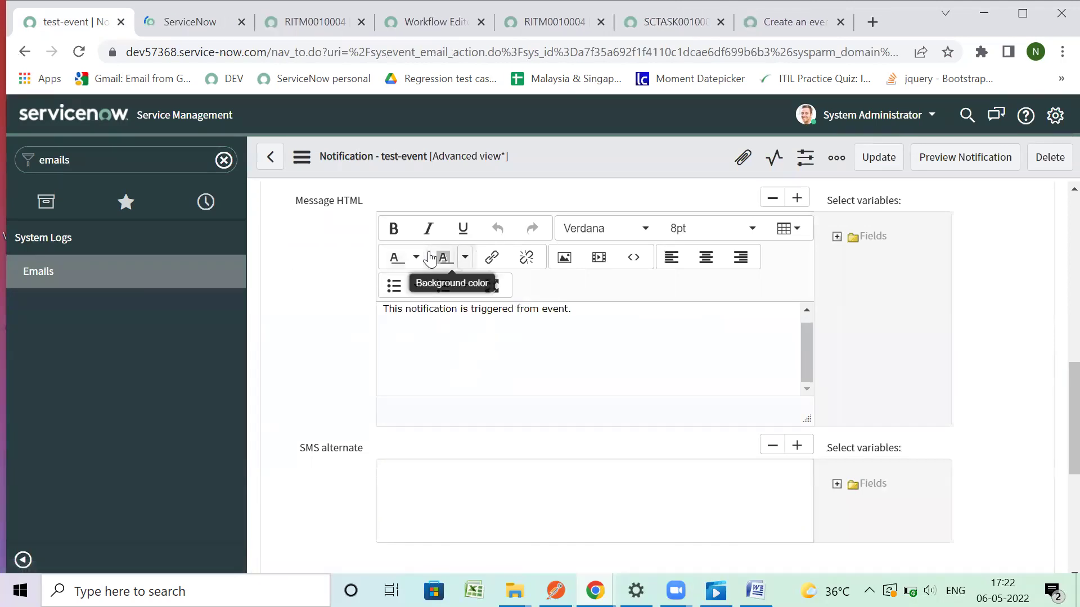
# Start a Subject filter with * in the Emails log and copy RITM0010004 from the requested item
pyautogui.click(184, 23)
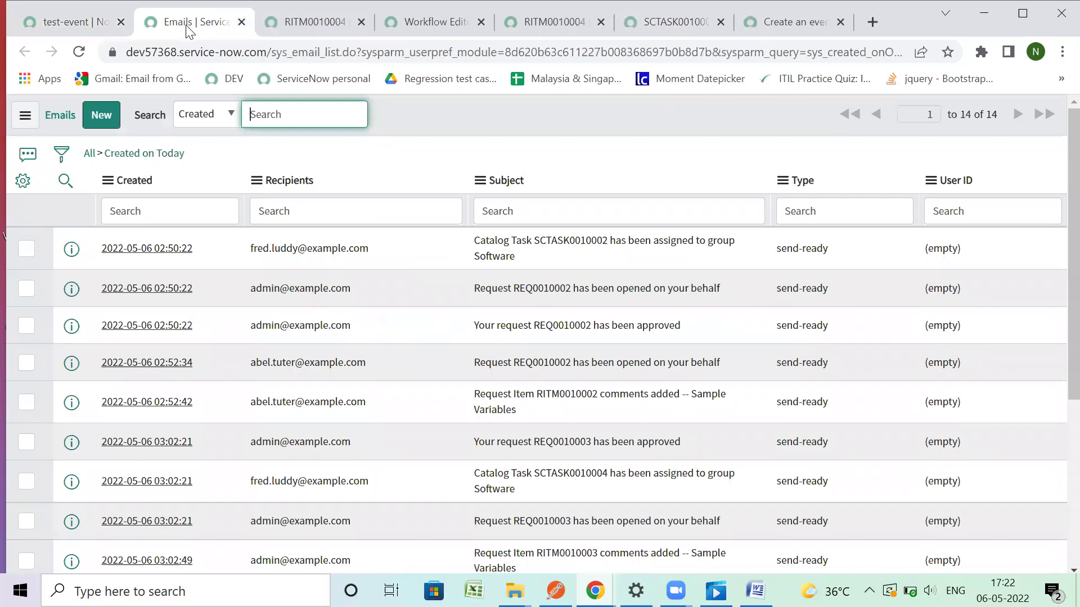
pyautogui.click(533, 220)
pyautogui.write('*')
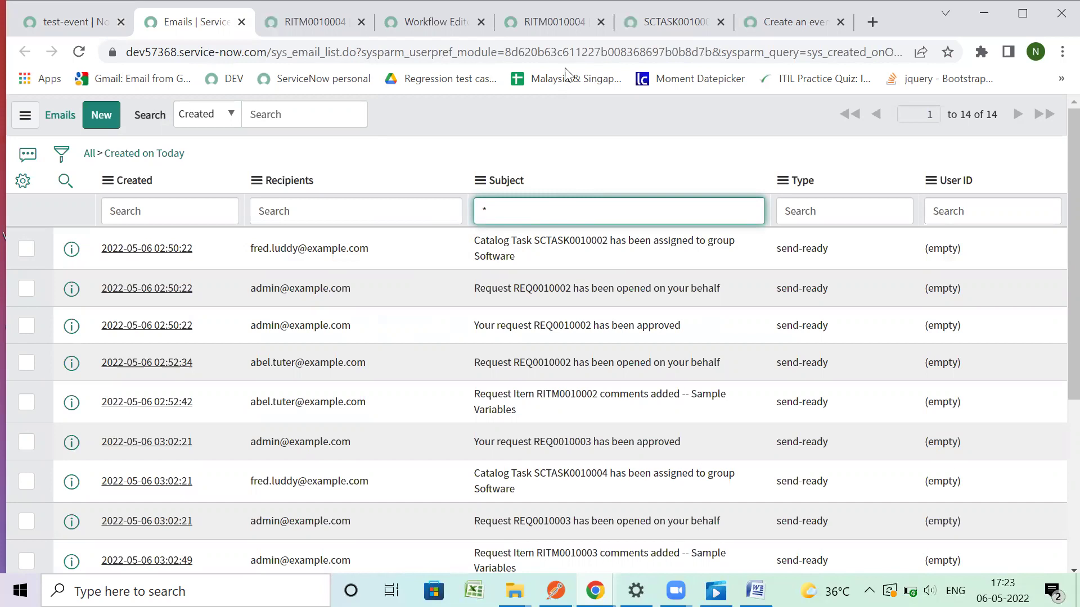
pyautogui.click(564, 31)
pyautogui.scroll(15, 378, 274)
pyautogui.doubleClick(347, 186)
pyautogui.click(348, 185)
pyautogui.doubleClick(348, 185)
pyautogui.hotkey('ctrl', 'c')
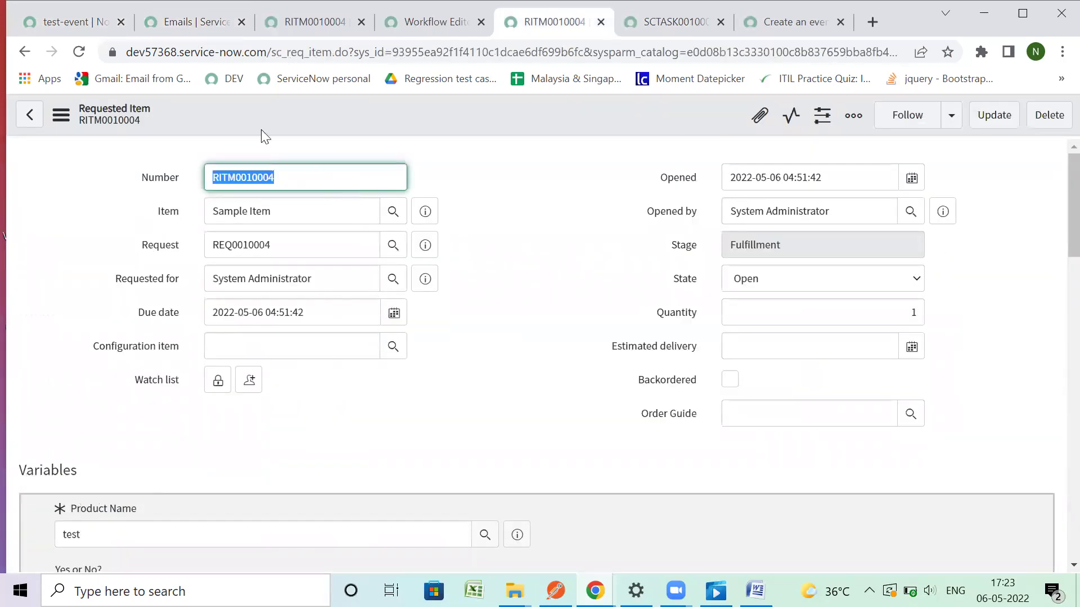
# Filter the Emails log to subjects matching *RITM0010004
pyautogui.click(207, 33)
pyautogui.click(577, 223)
pyautogui.write('*')
pyautogui.hotkey('ctrl', 'v')
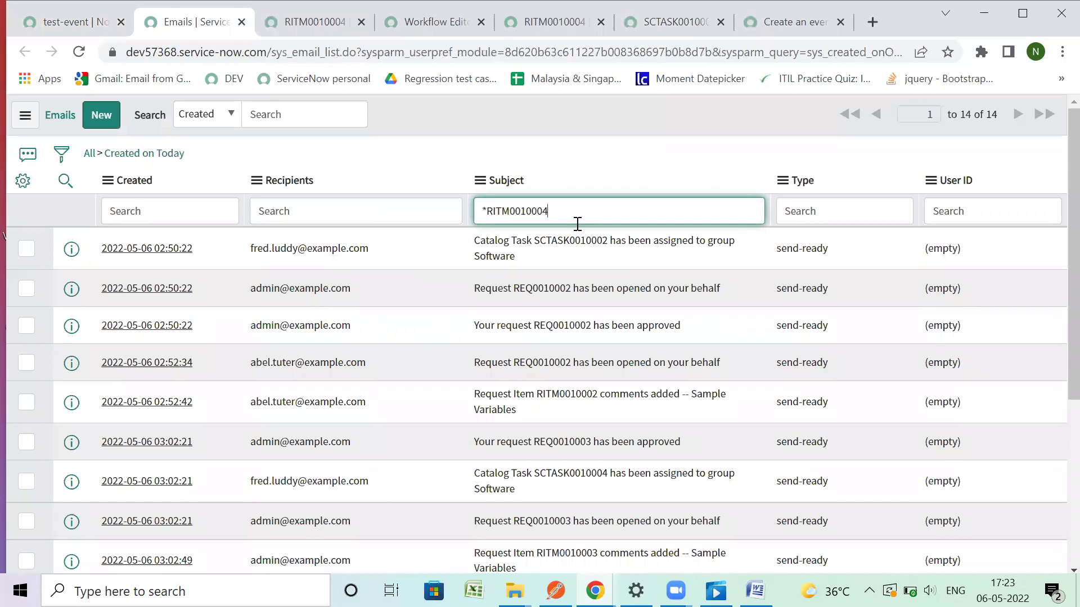
pyautogui.press('Return')
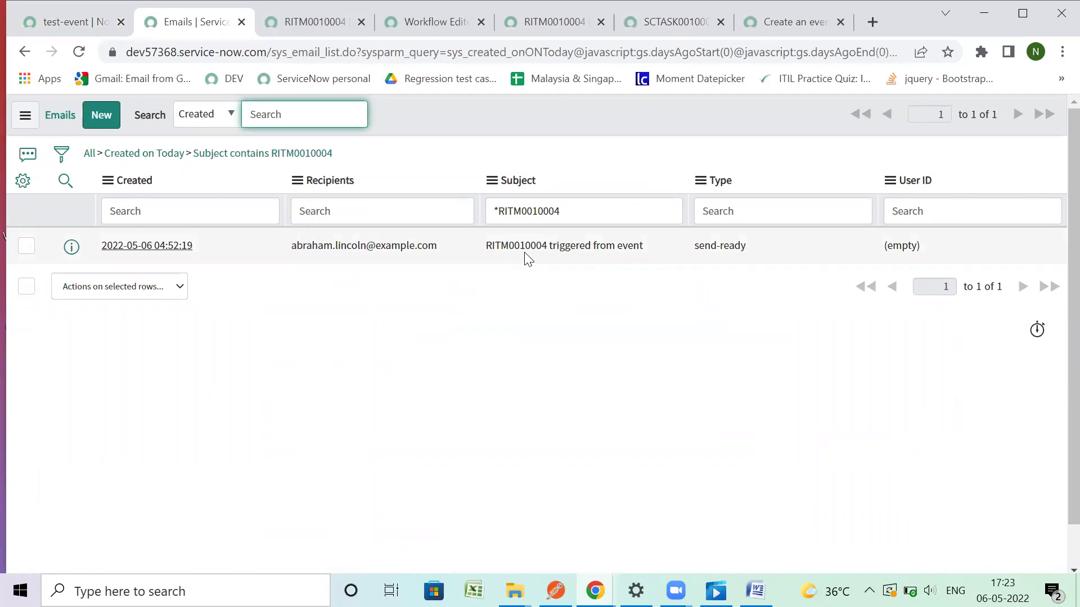
pyautogui.rightClick(348, 254)
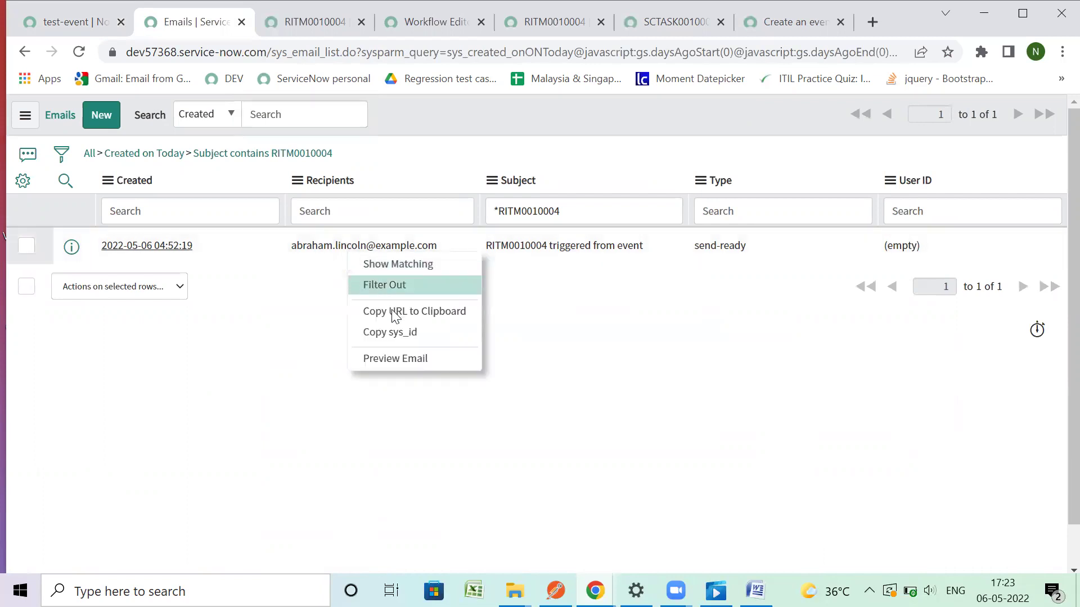
pyautogui.click(392, 359)
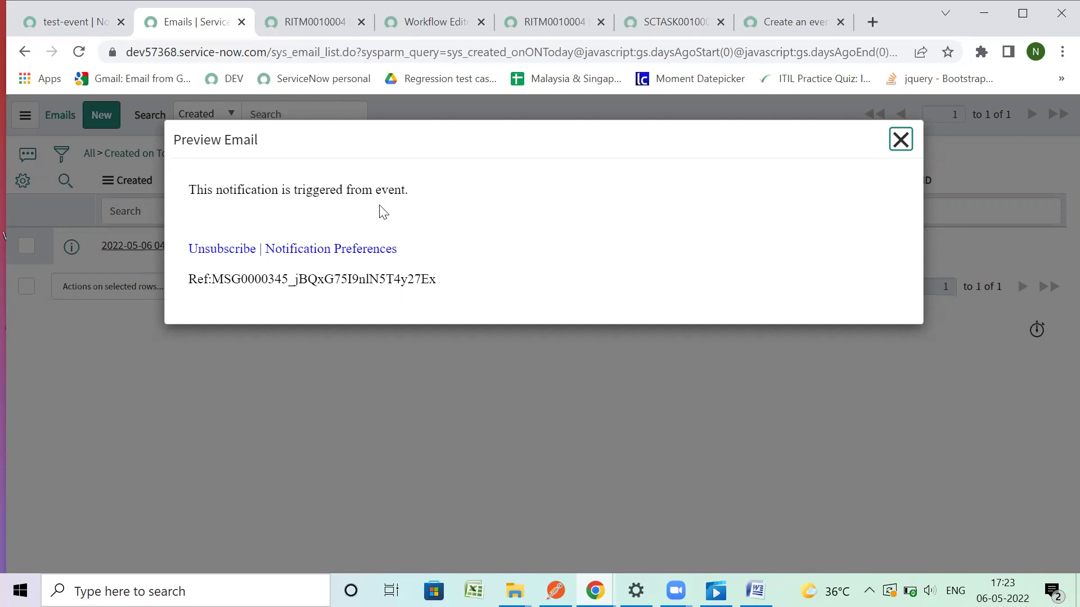
pyautogui.click(900, 140)
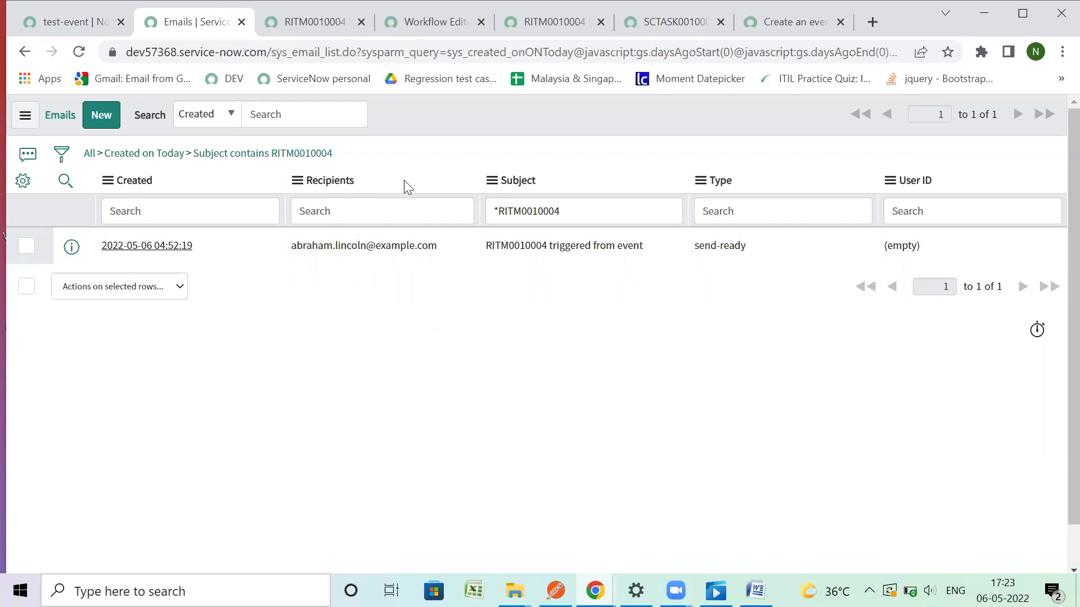
# Open the Email Notifications list by searching the navigator for 'notification'
pyautogui.click(82, 23)
pyautogui.click(125, 160)
pyautogui.write('notif')
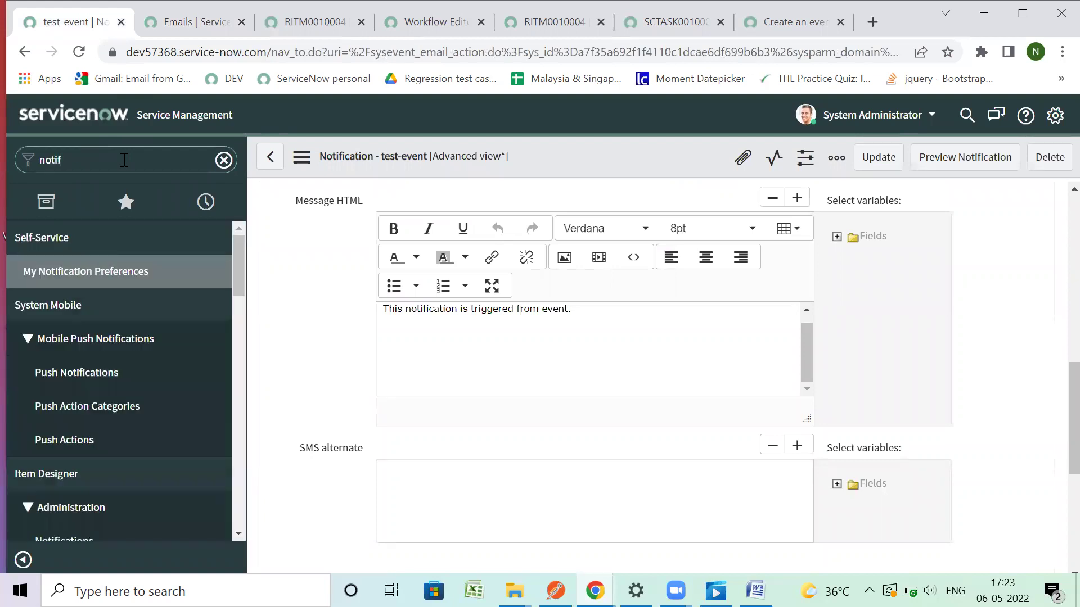
pyautogui.write('ication')
pyautogui.scroll(-10, 106, 386)
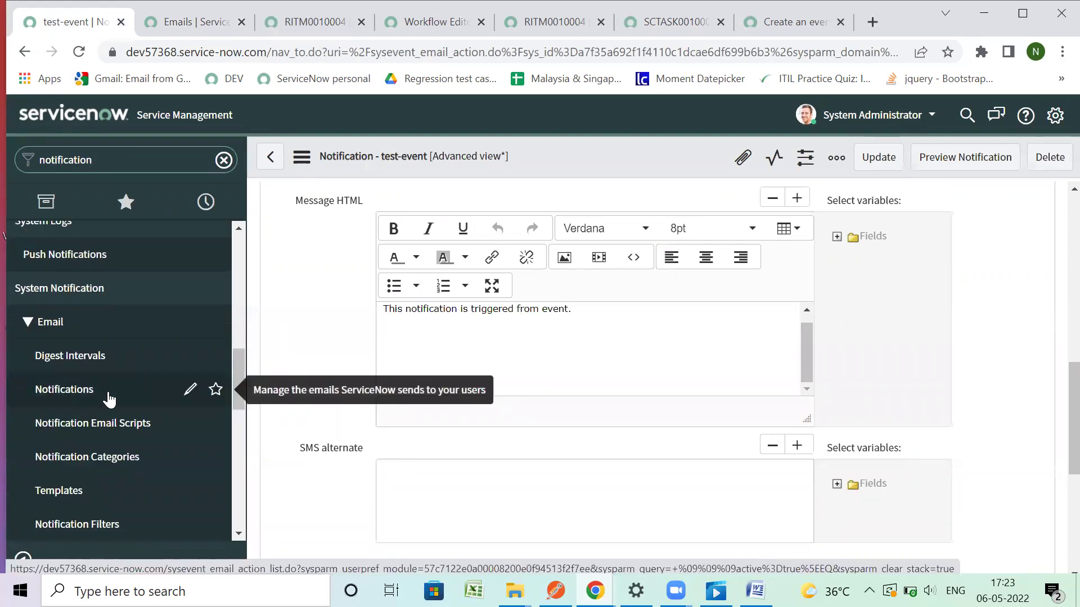
pyautogui.click(109, 398)
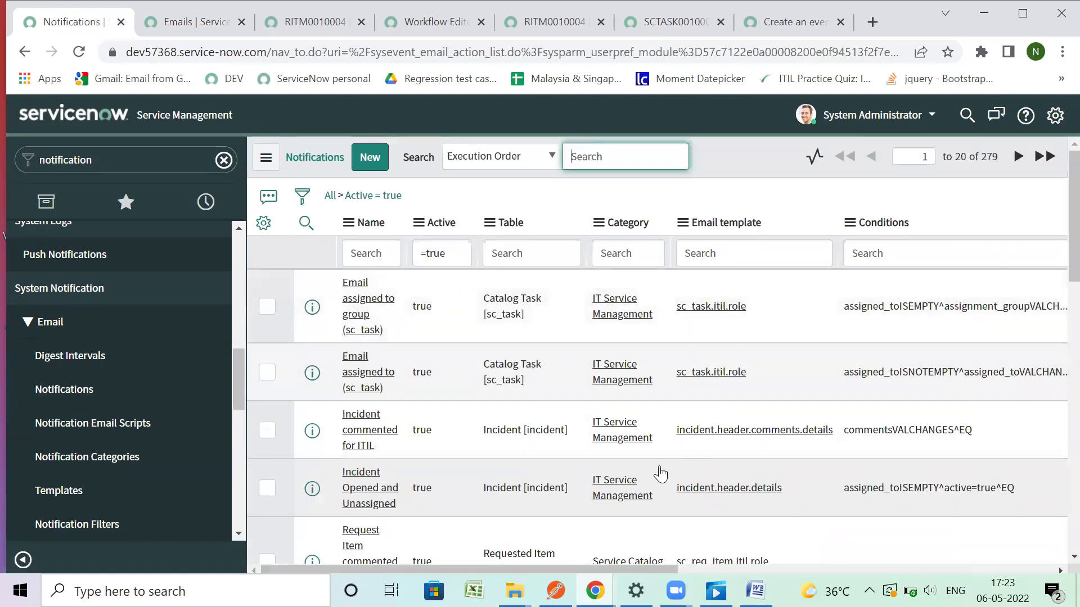
pyautogui.moveTo(528, 567); pyautogui.dragTo(1016, 576)
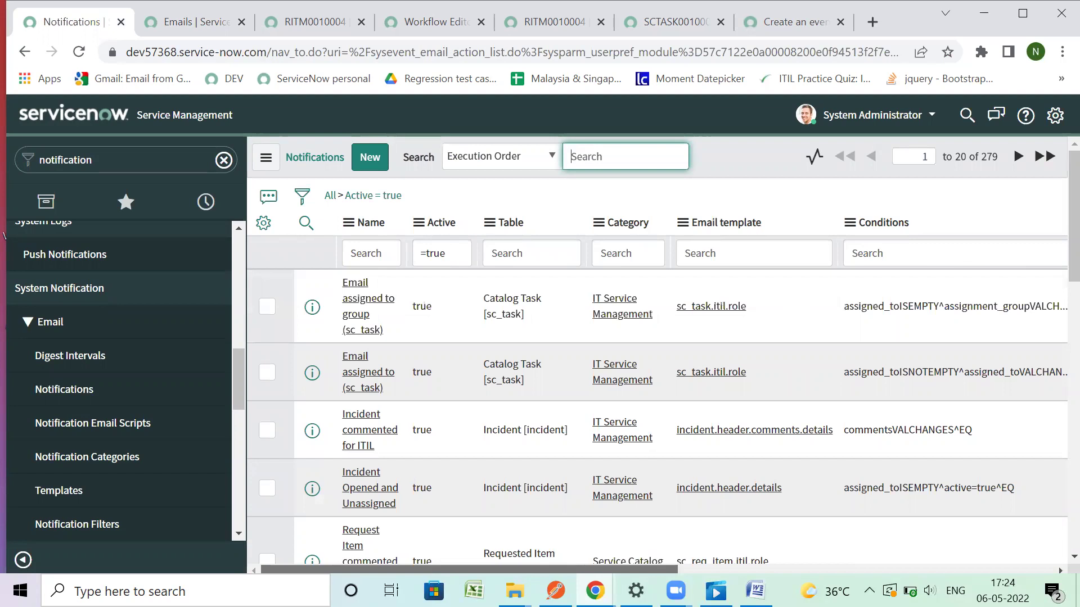
# Filter notifications to names containing test and open test-event in a new tab
pyautogui.click(379, 251)
pyautogui.write('*')
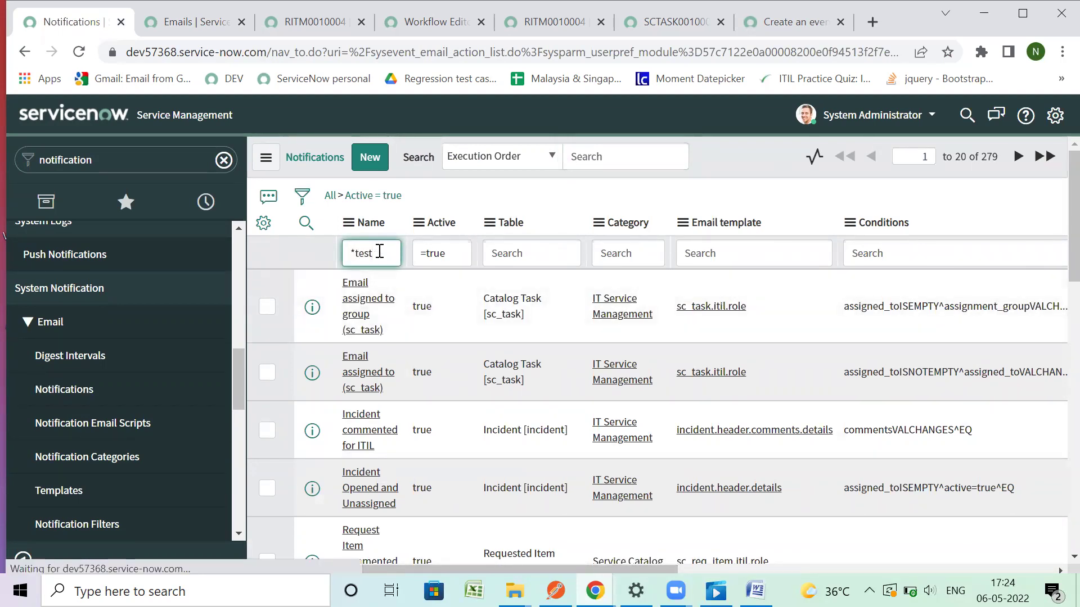
pyautogui.press('Return')
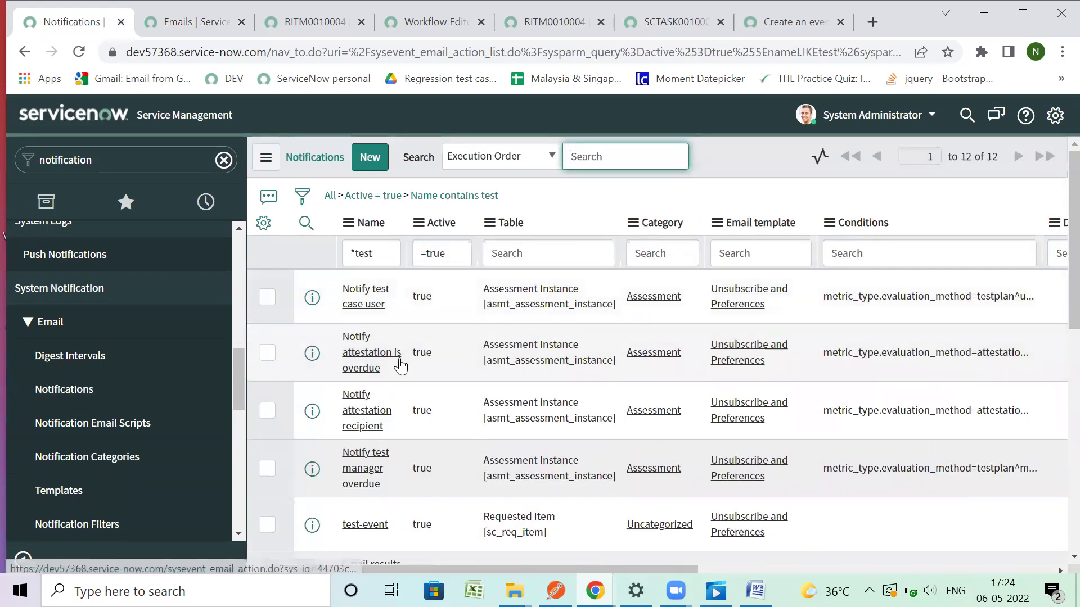
pyautogui.scroll(-3, 366, 473)
pyautogui.rightClick(318, 365)
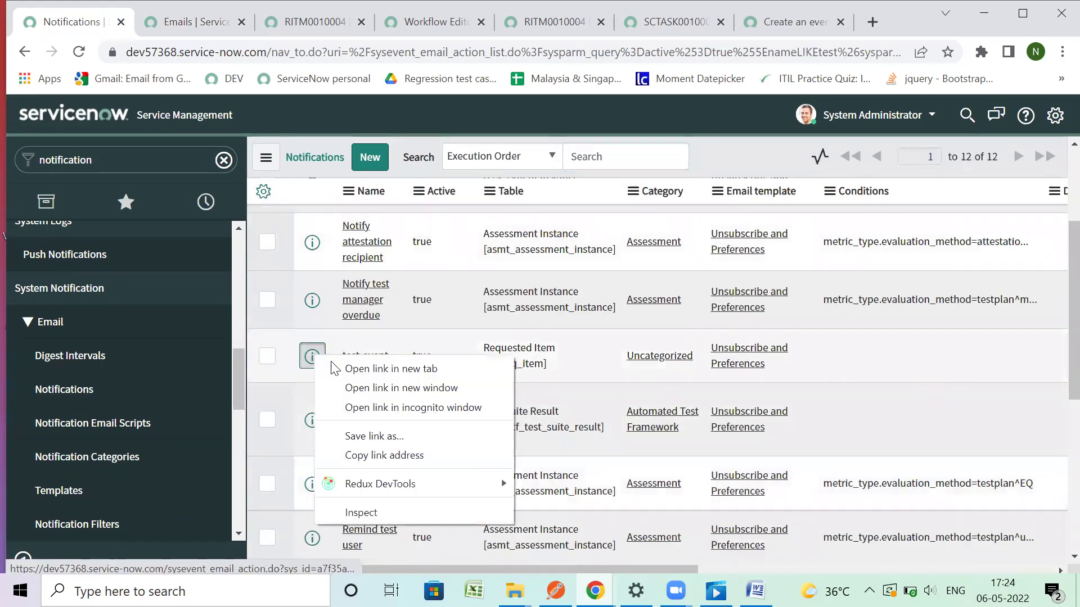
pyautogui.click(337, 364)
# Review the test-event notification's When to send conditions, firing on test.event
pyautogui.click(168, 25)
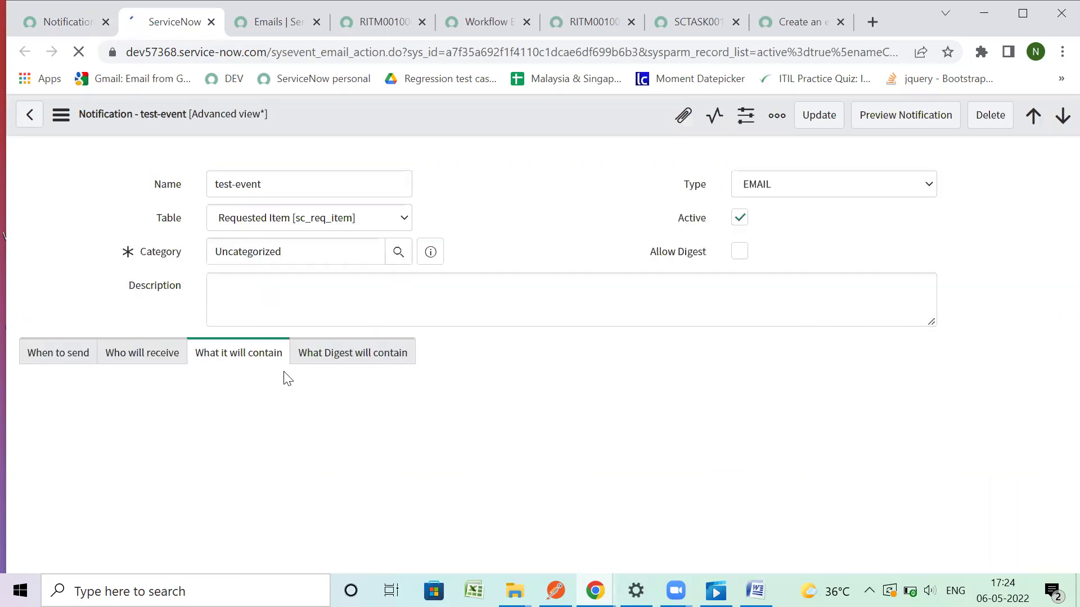
pyautogui.scroll(-15, 377, 400)
pyautogui.scroll(15, 377, 400)
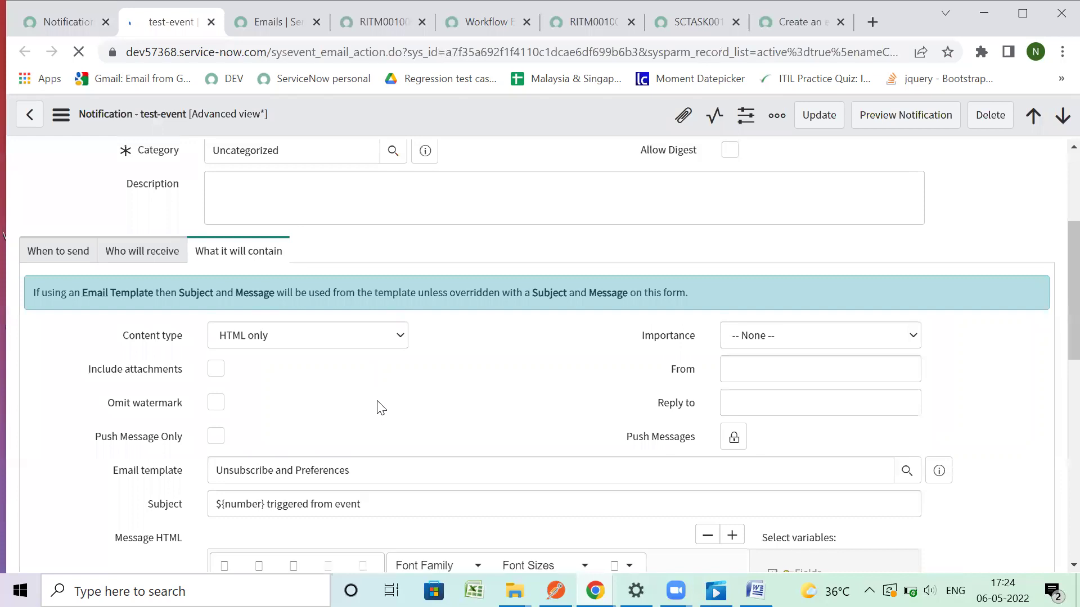
pyautogui.scroll(-6, 380, 407)
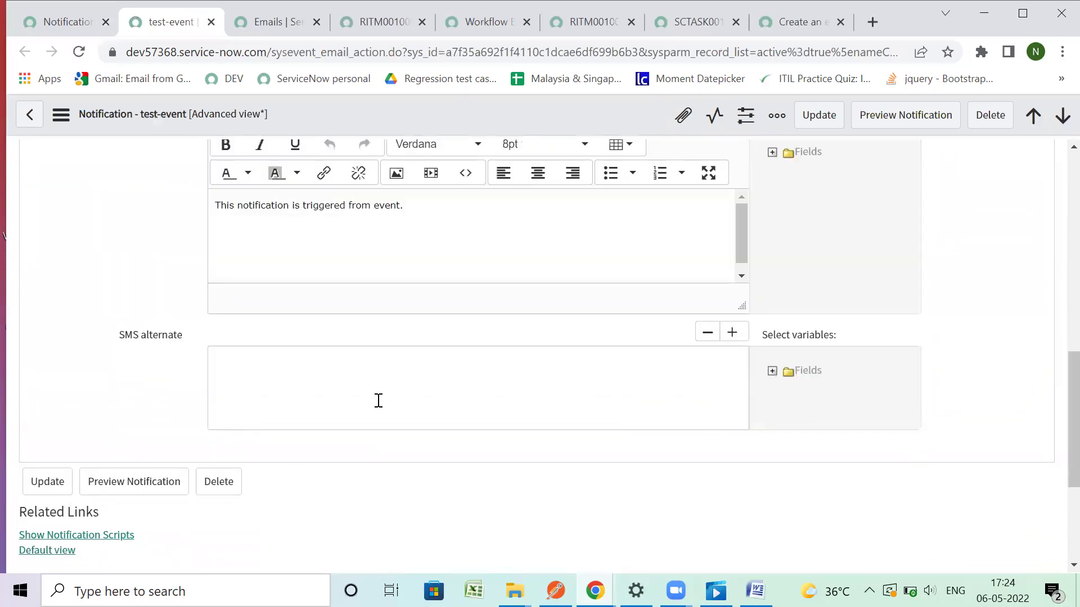
pyautogui.scroll(-3, 376, 400)
pyautogui.scroll(5, 376, 401)
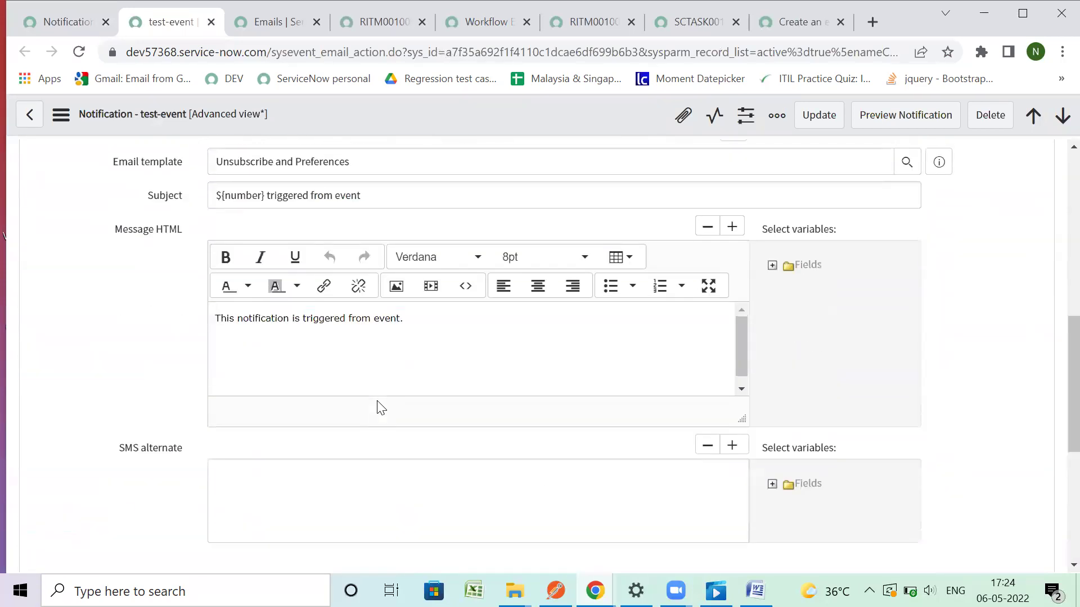
pyautogui.scroll(4, 381, 407)
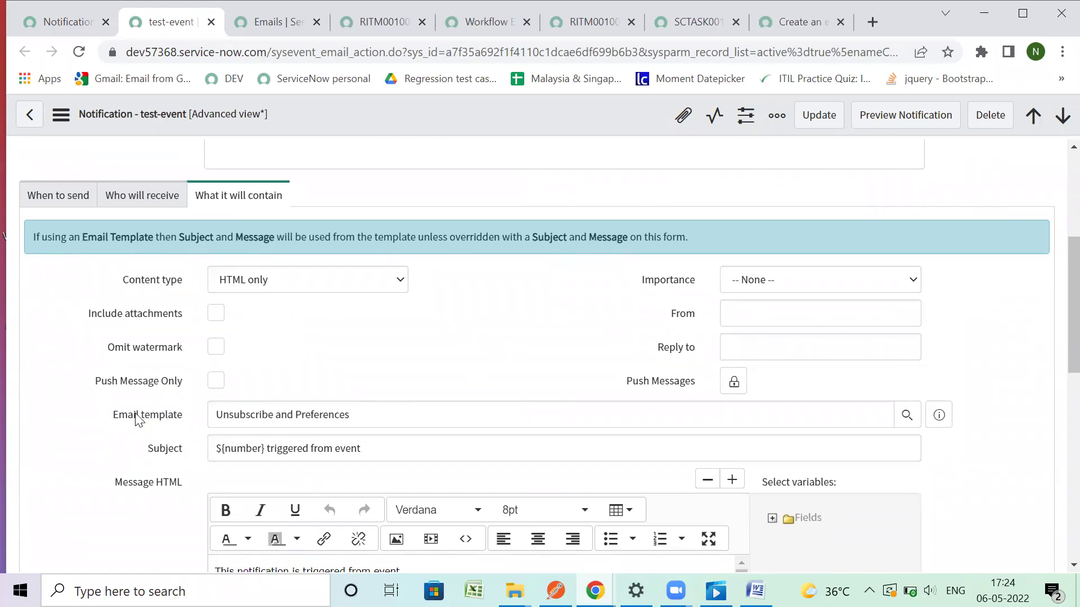
pyautogui.scroll(-4, 137, 418)
pyautogui.scroll(5, 135, 417)
pyautogui.click(57, 282)
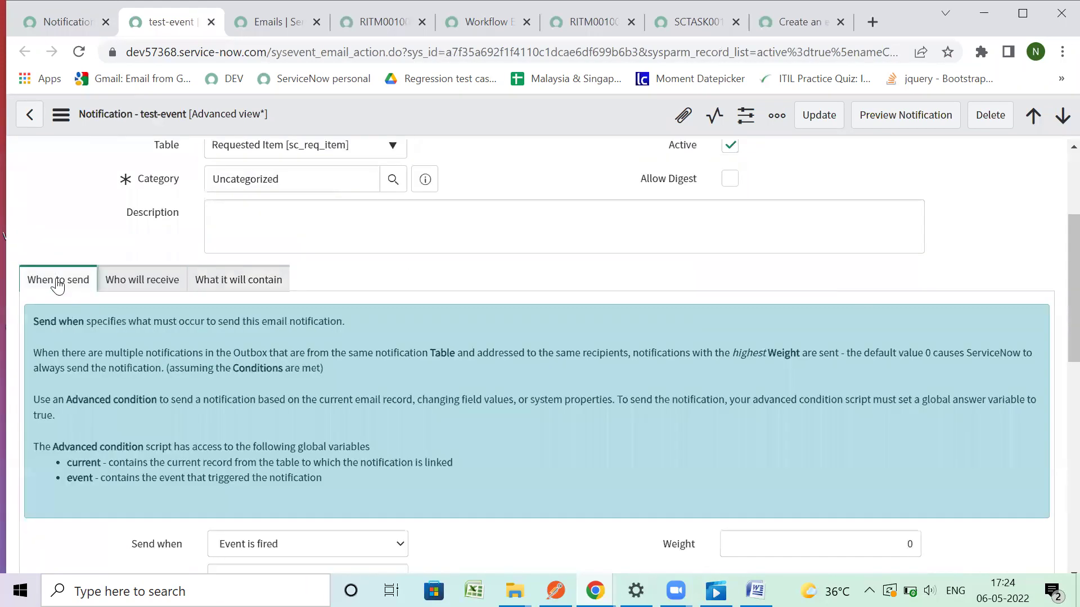
pyautogui.scroll(-4, 56, 284)
pyautogui.scroll(-4, 87, 485)
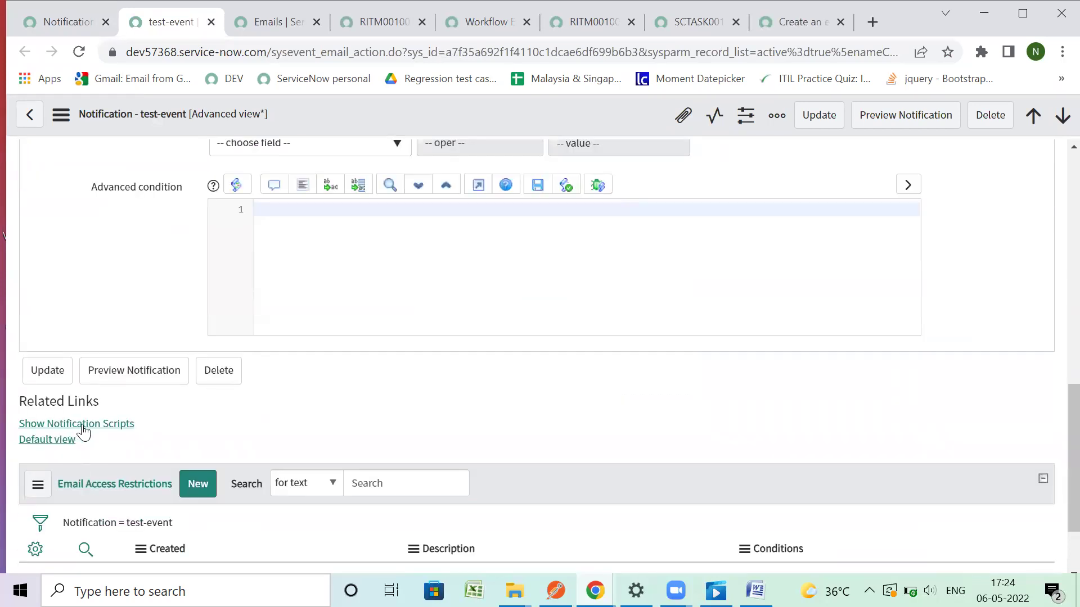
pyautogui.scroll(-2, 105, 449)
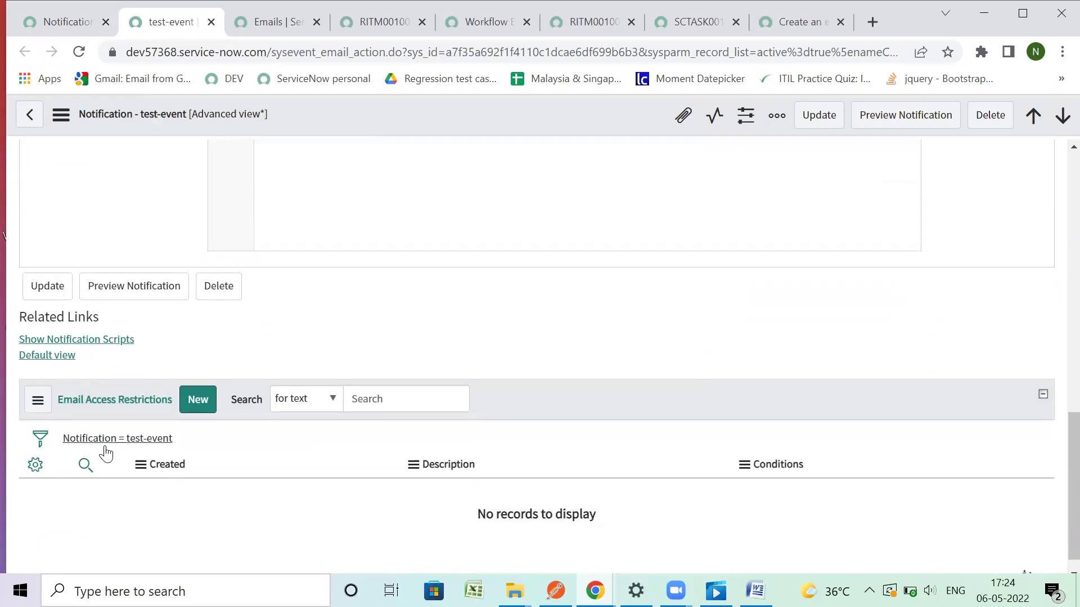
pyautogui.scroll(12, 105, 453)
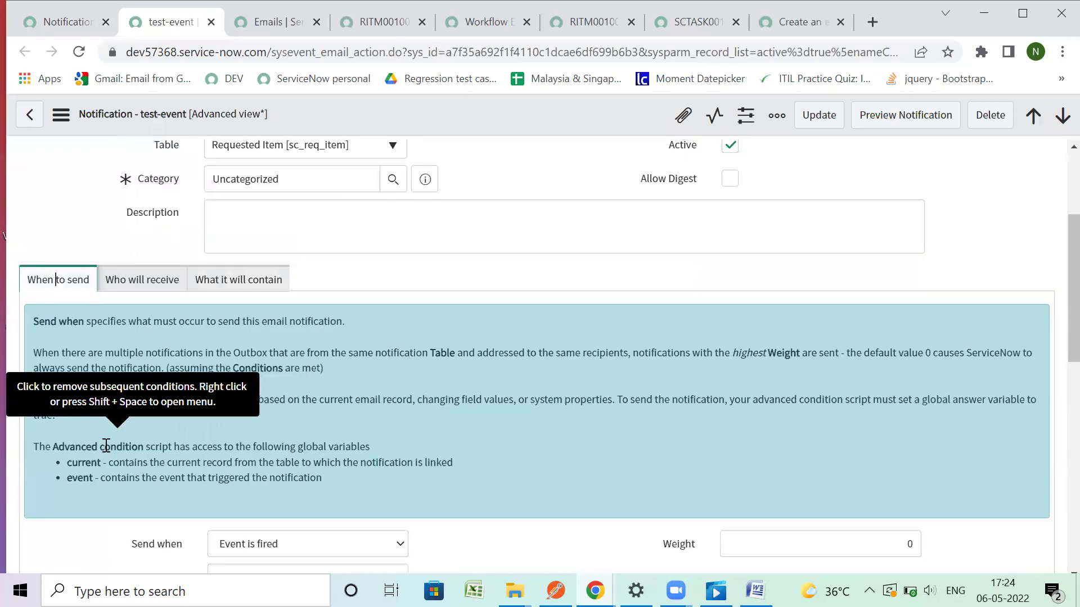
# Check the What it will contain and Who will receive settings of test-event
pyautogui.click(265, 280)
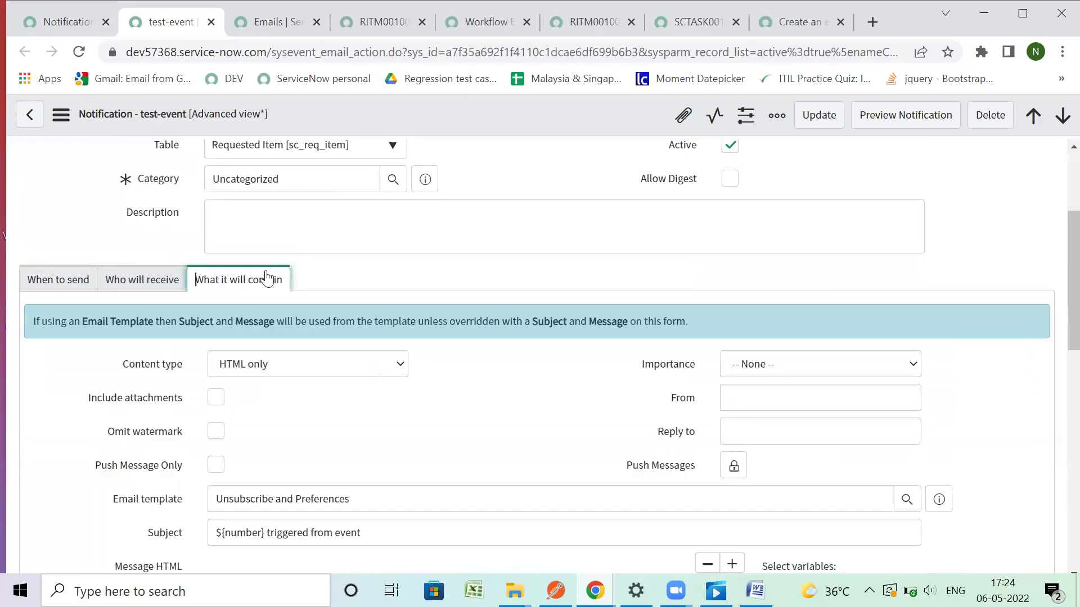
pyautogui.click(145, 286)
pyautogui.click(72, 284)
pyautogui.scroll(-6, 124, 327)
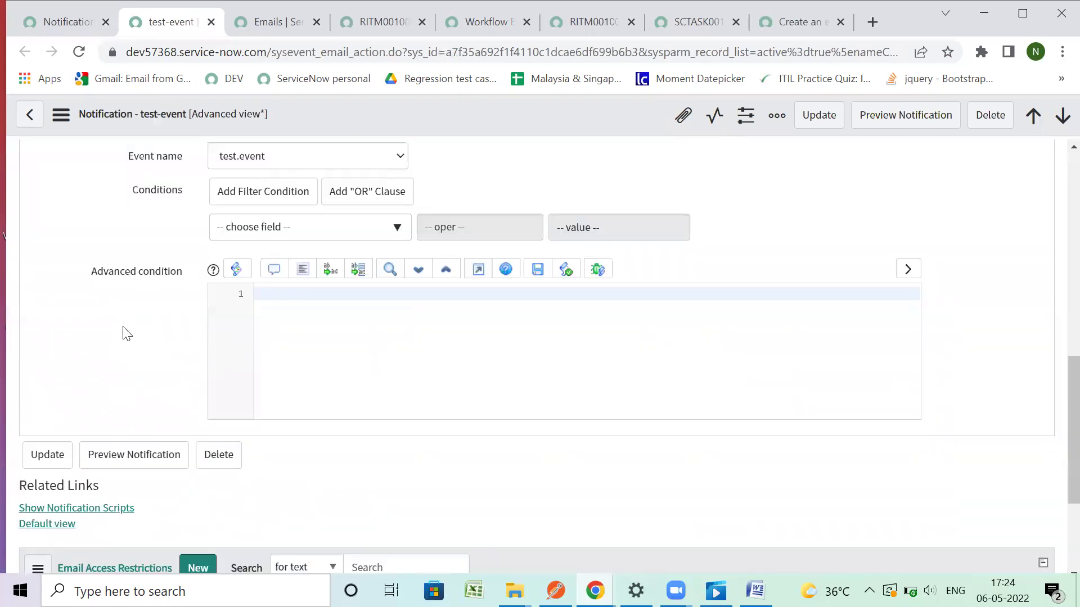
pyautogui.scroll(-3, 124, 331)
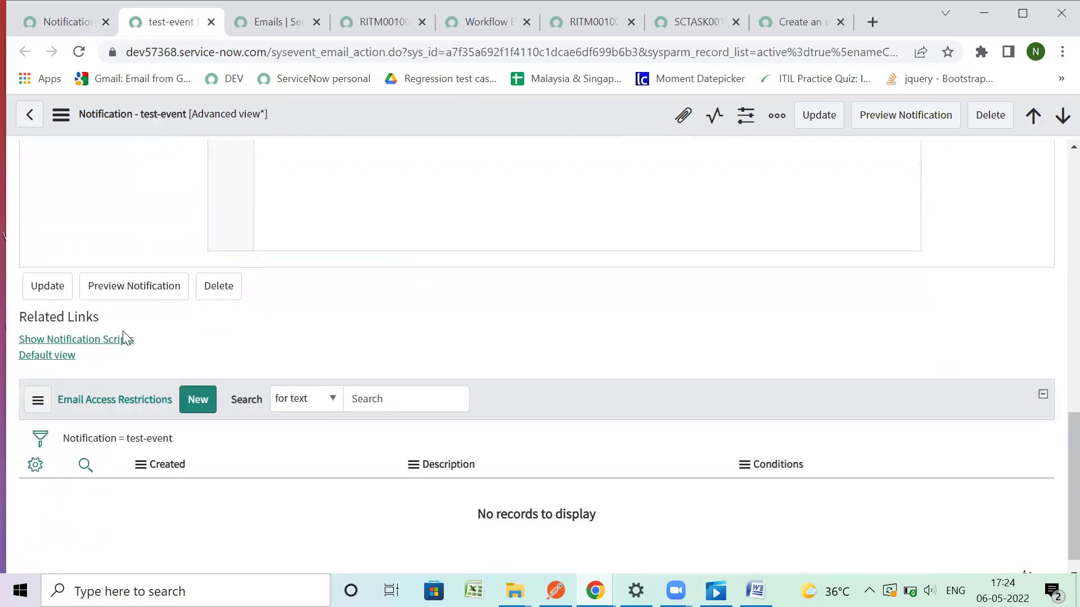
# Switch to Default view and review the subject '${number} triggered from event' and body
pyautogui.click(62, 360)
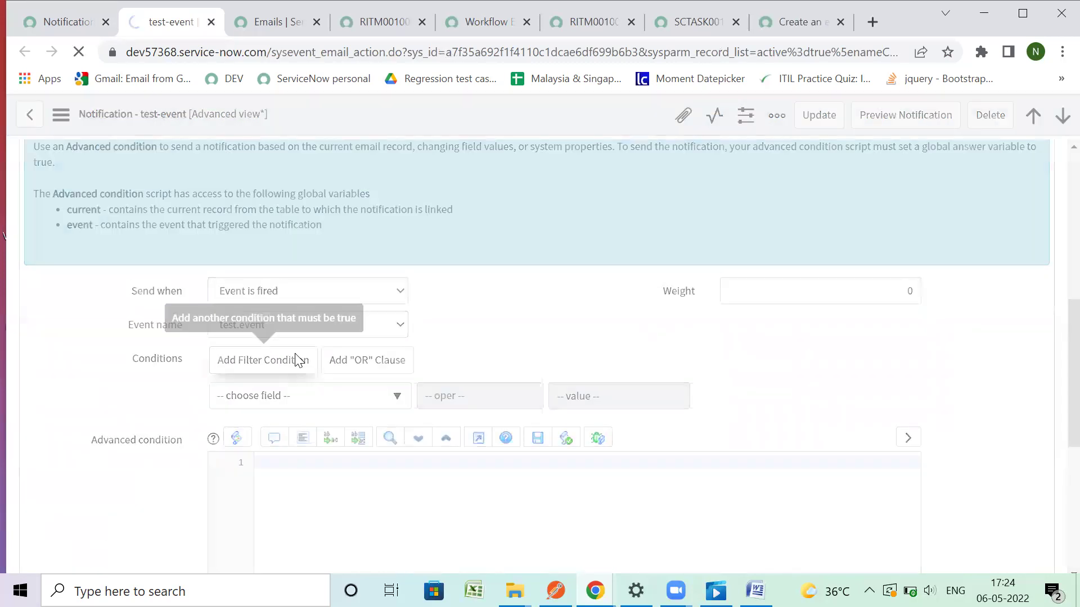
pyautogui.scroll(3, 295, 360)
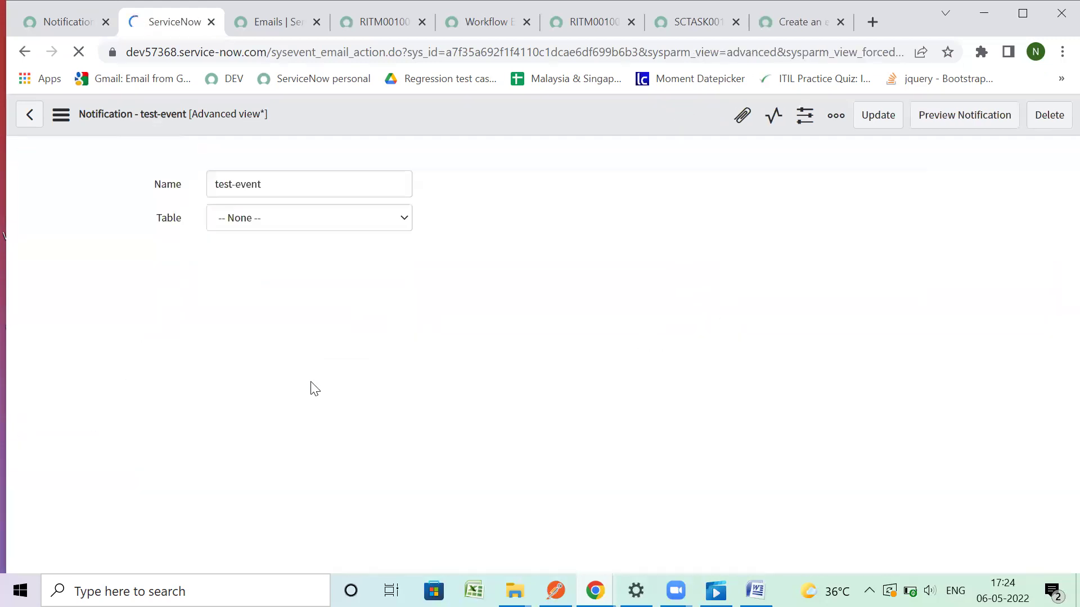
pyautogui.scroll(-6, 315, 388)
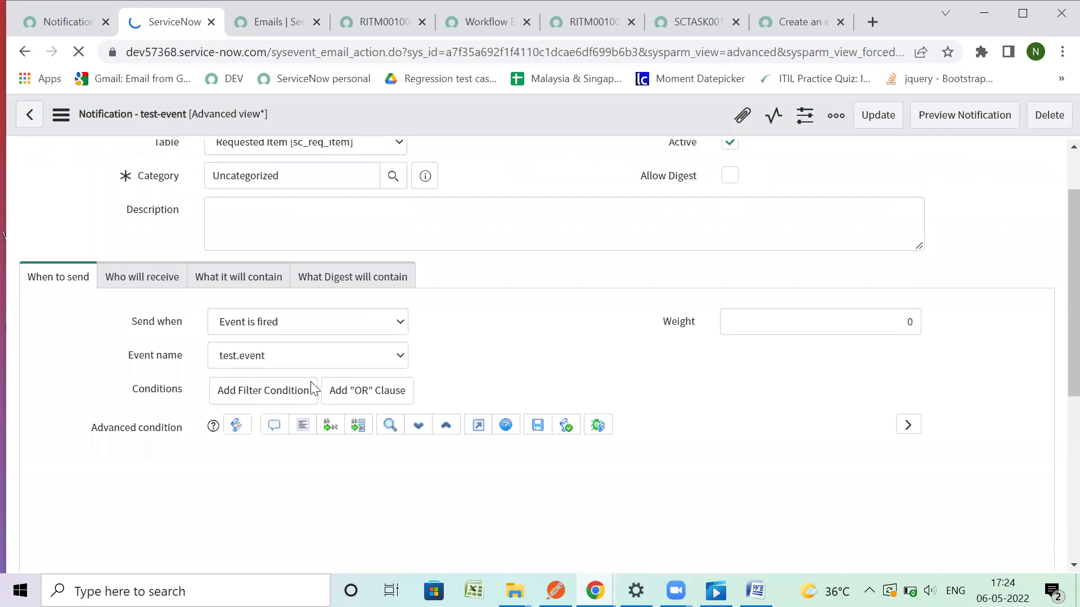
pyautogui.scroll(-10, 310, 381)
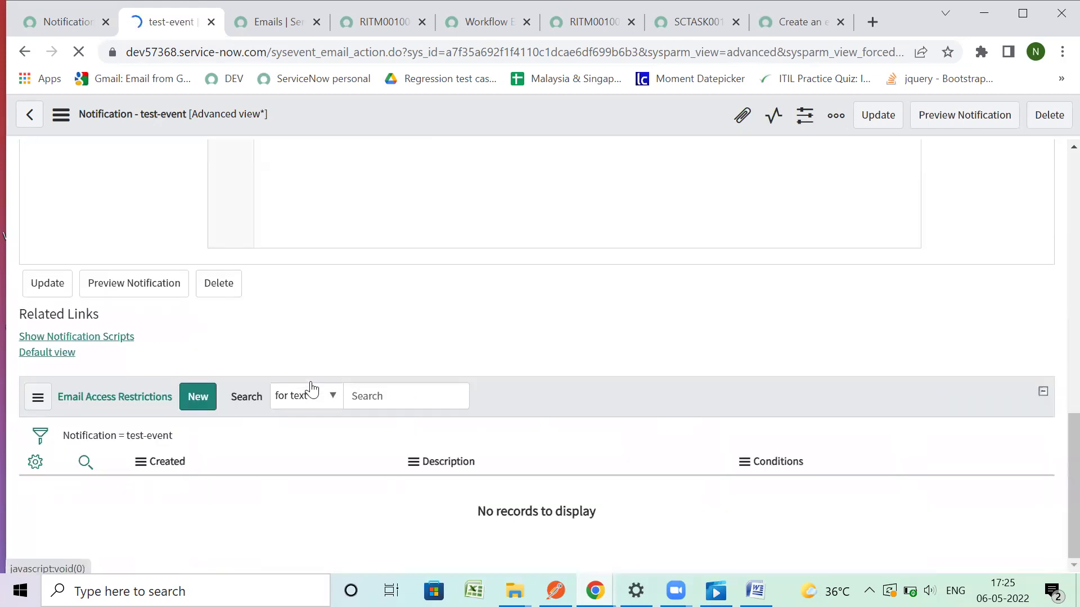
pyautogui.scroll(12, 311, 382)
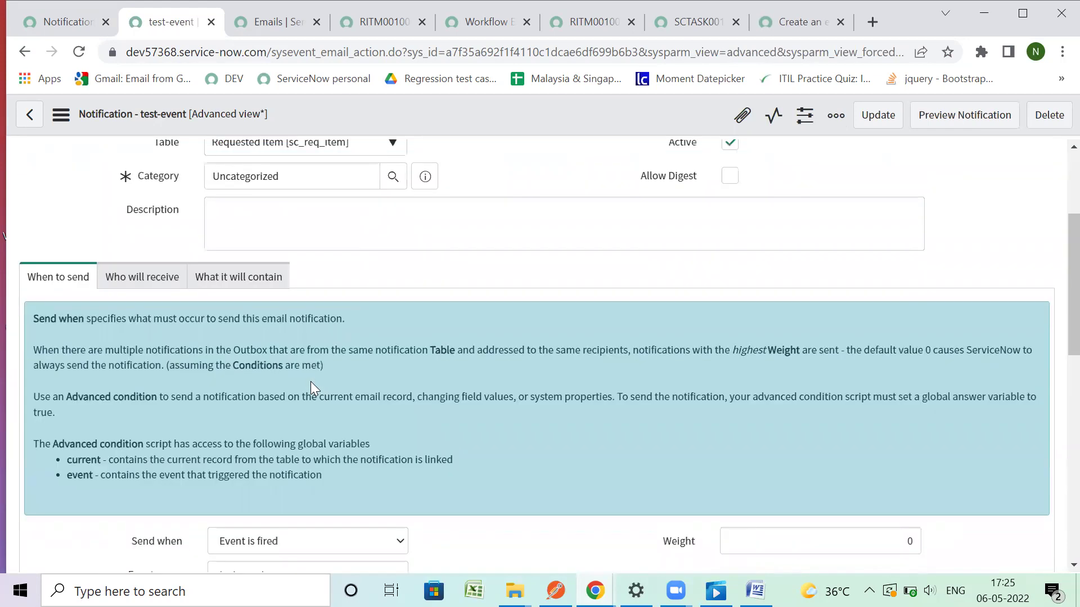
pyautogui.click(261, 272)
pyautogui.scroll(-2, 299, 345)
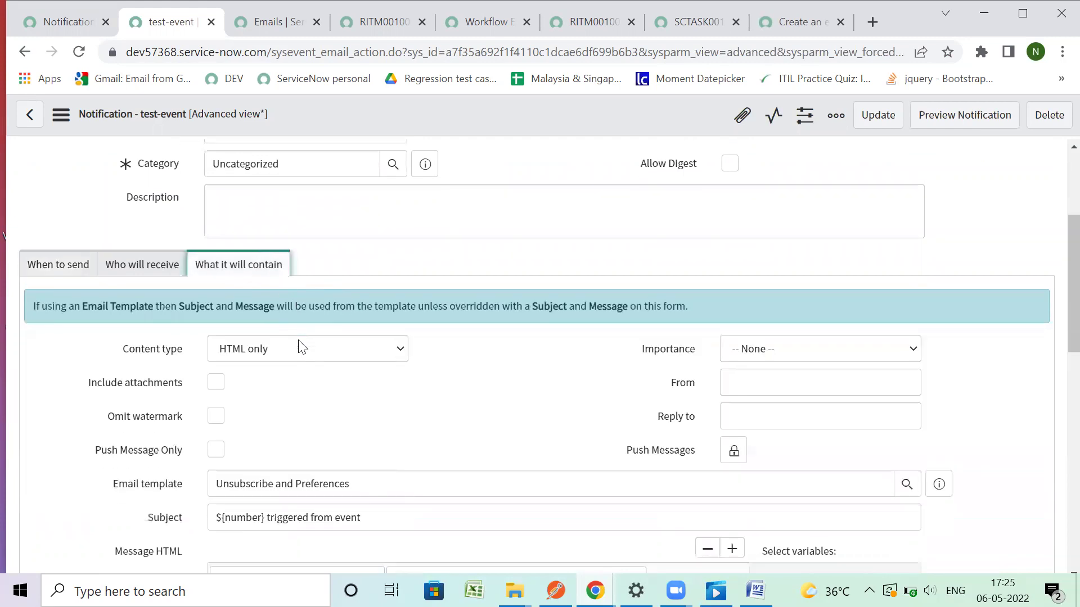
pyautogui.scroll(-2, 298, 345)
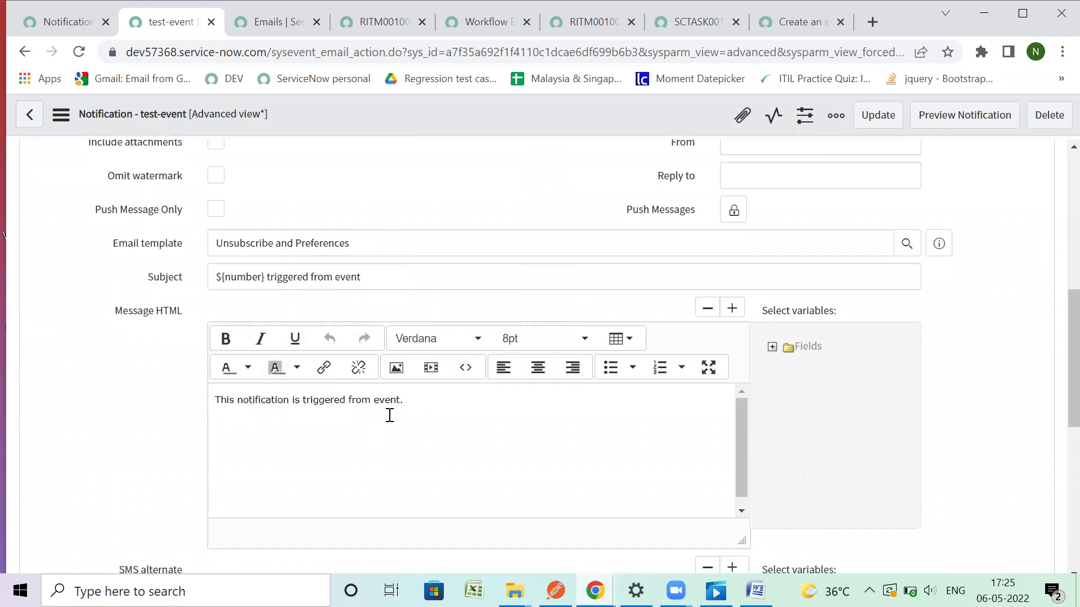
pyautogui.scroll(8, 389, 415)
pyautogui.click(954, 128)
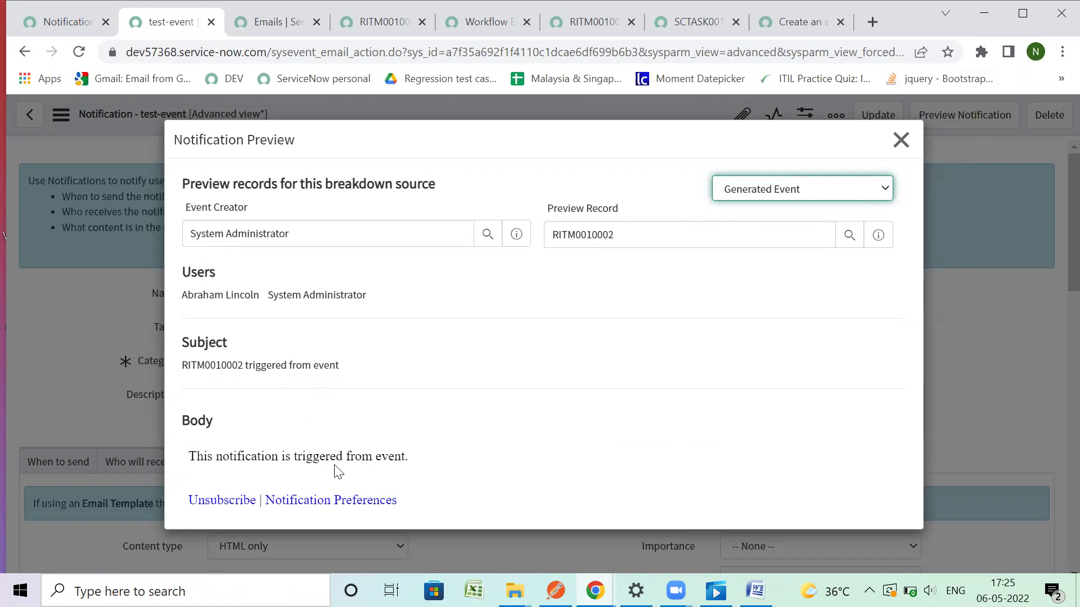
pyautogui.click(899, 139)
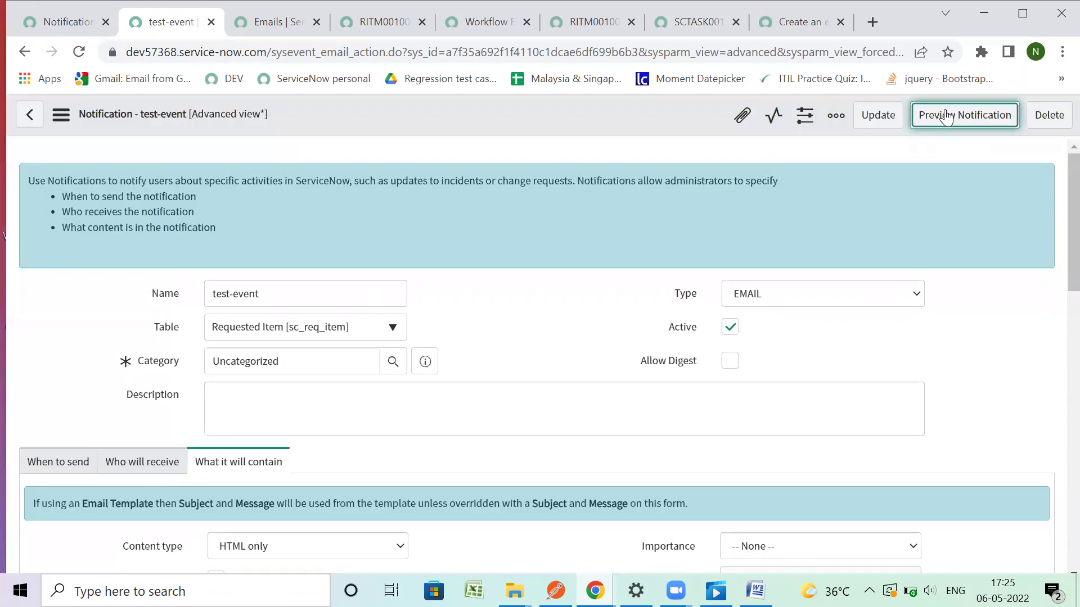
pyautogui.scroll(-9, 752, 318)
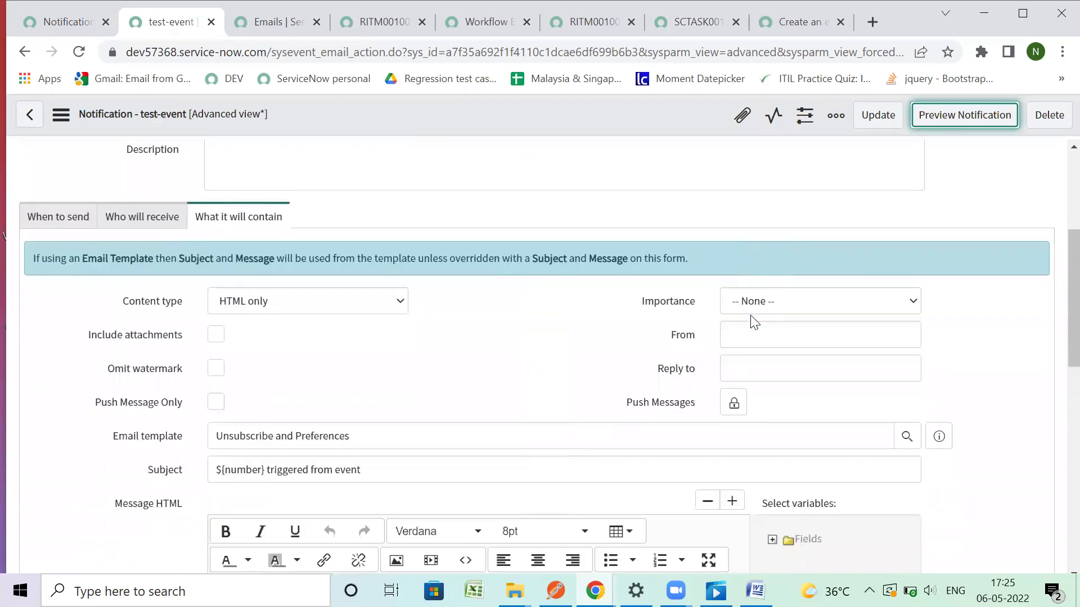
pyautogui.scroll(-5, 750, 316)
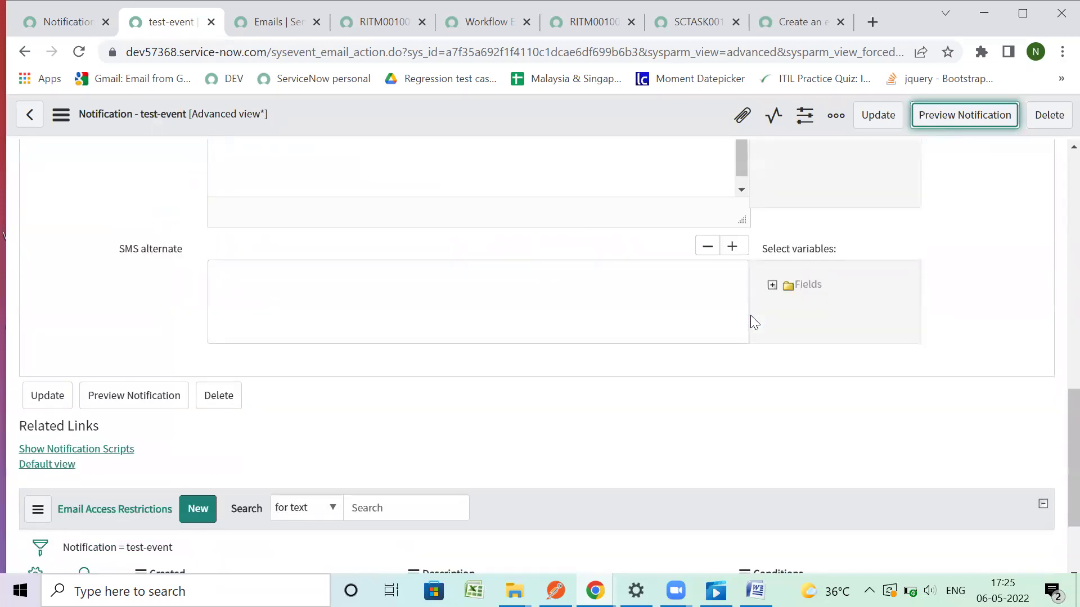
pyautogui.scroll(-2, 750, 316)
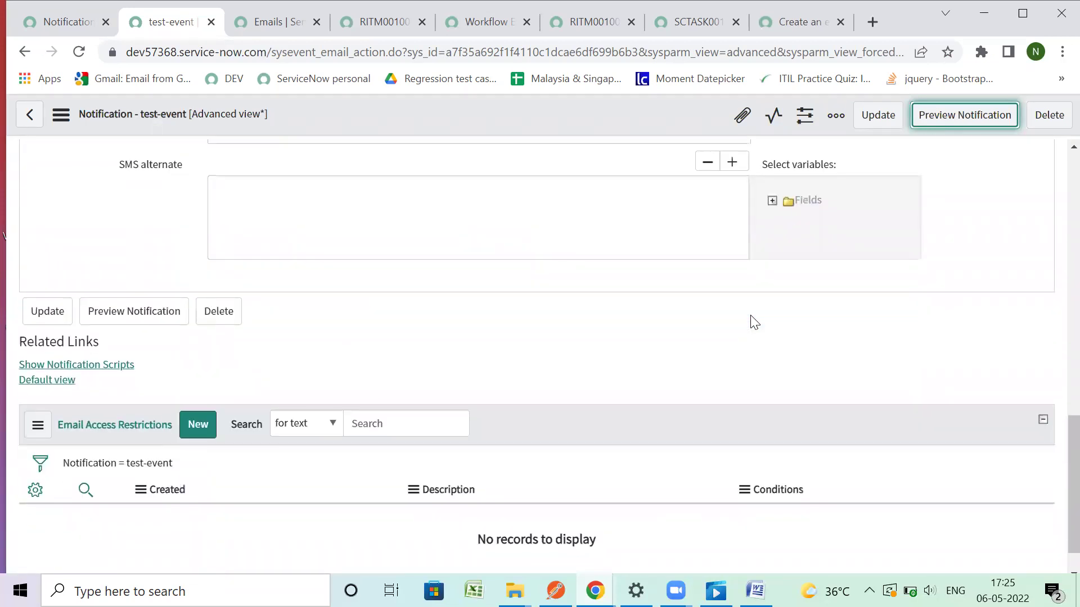